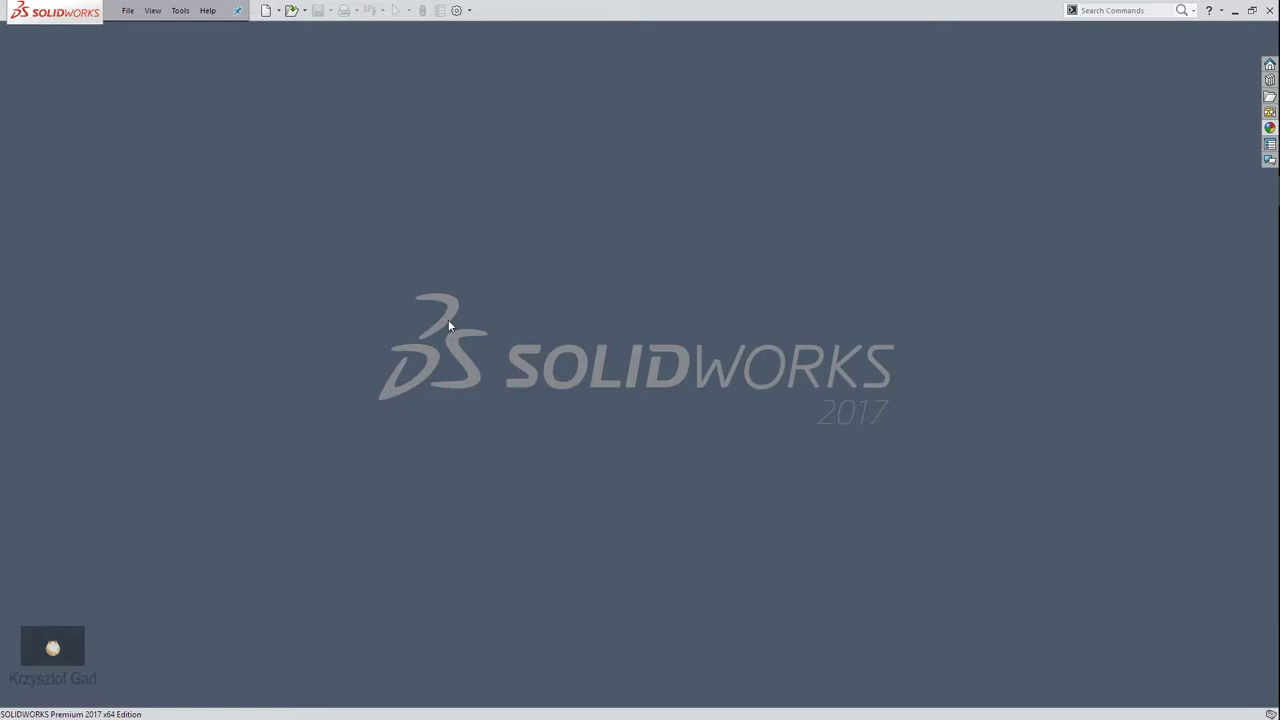
Create a new part document and save it as 'Bracket Drum'
{"action": "left_click", "coordinate": [268, 10]}
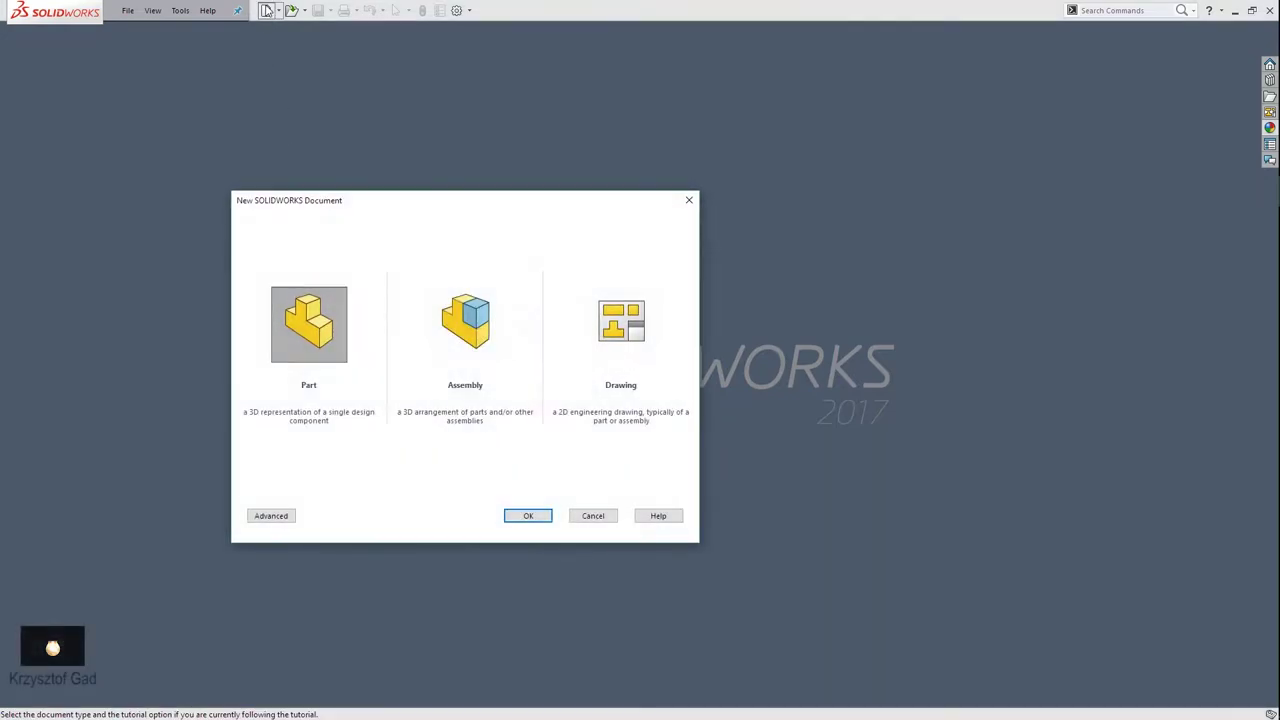
{"action": "left_click", "coordinate": [547, 519]}
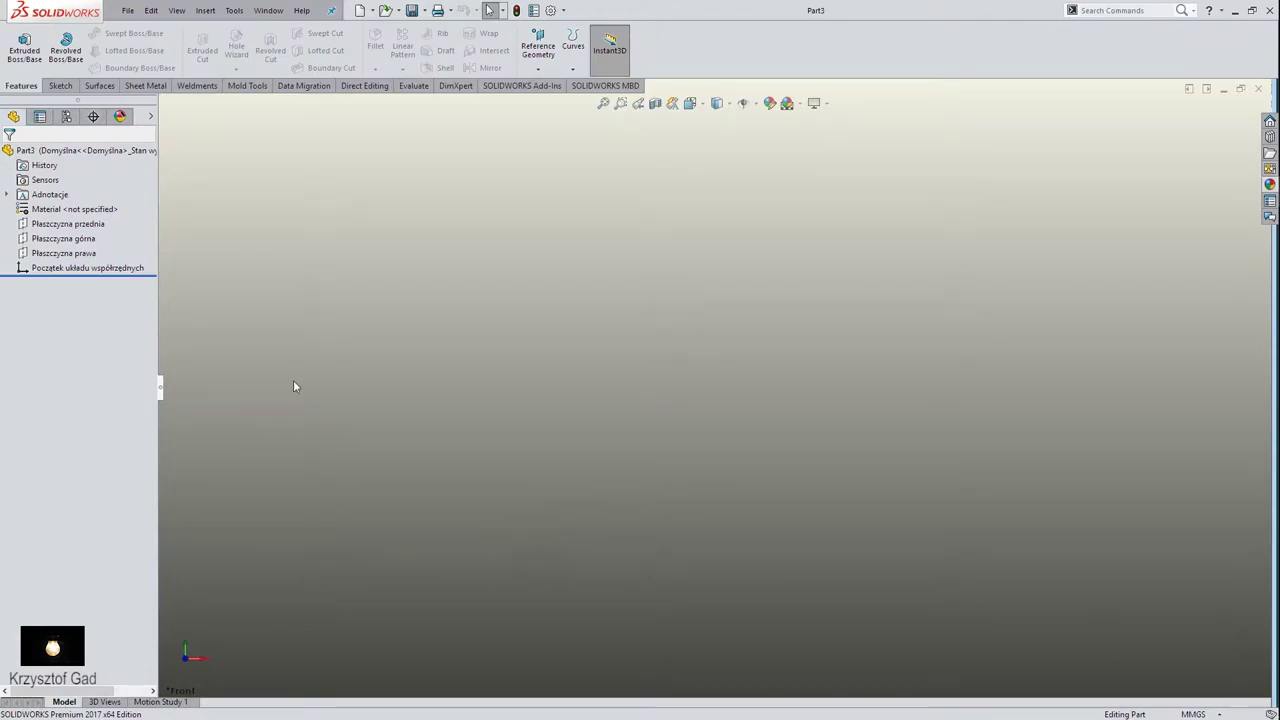
{"action": "left_click", "coordinate": [136, 11]}
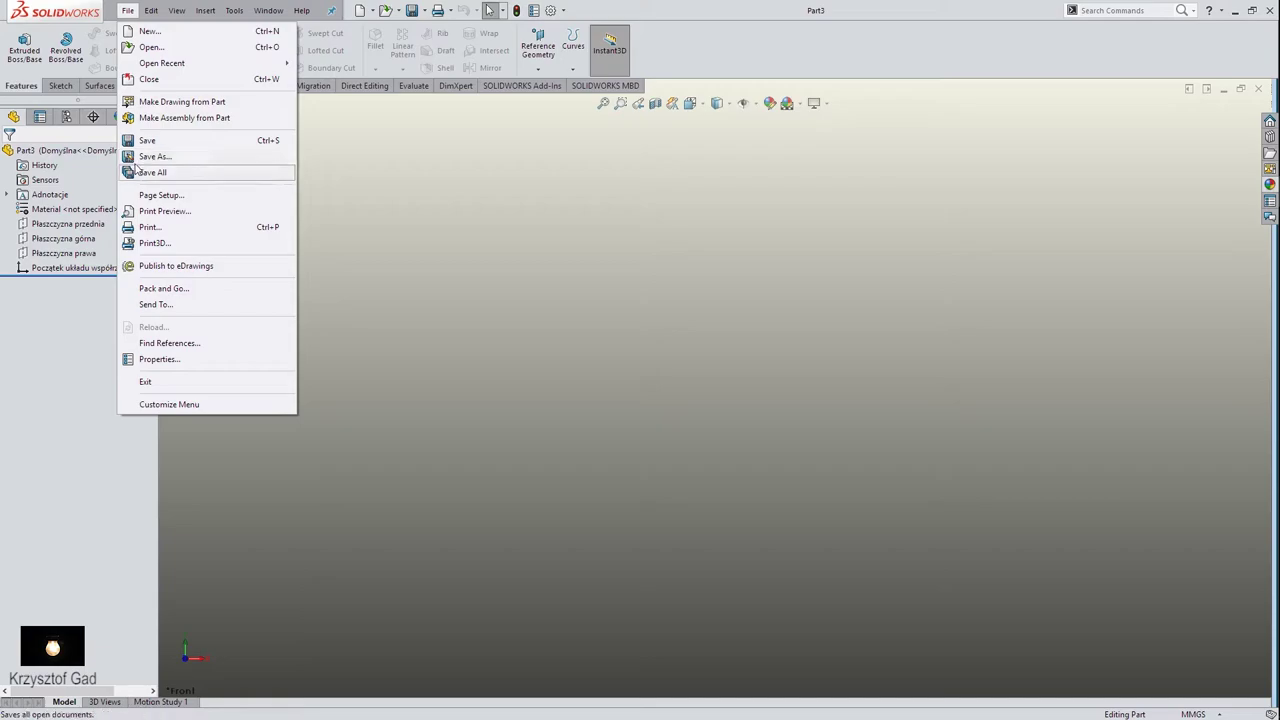
{"action": "left_click", "coordinate": [155, 156]}
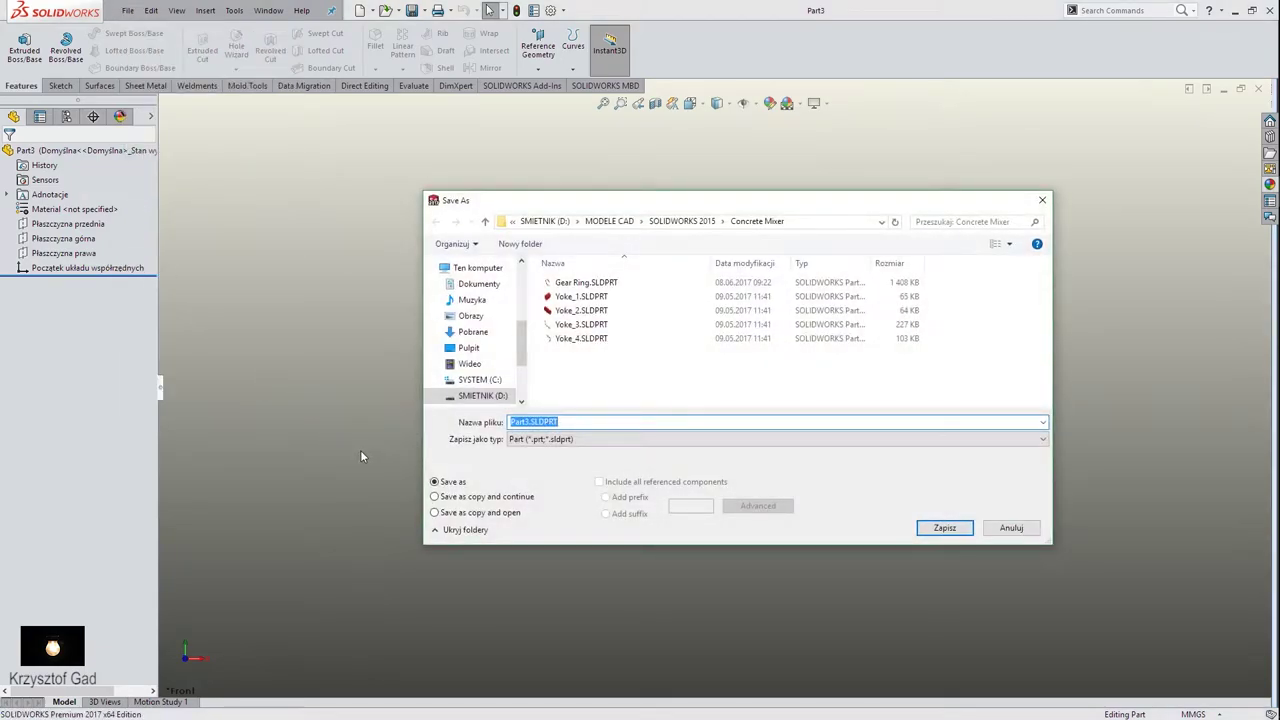
{"action": "type", "text": "Bracket Drum"}
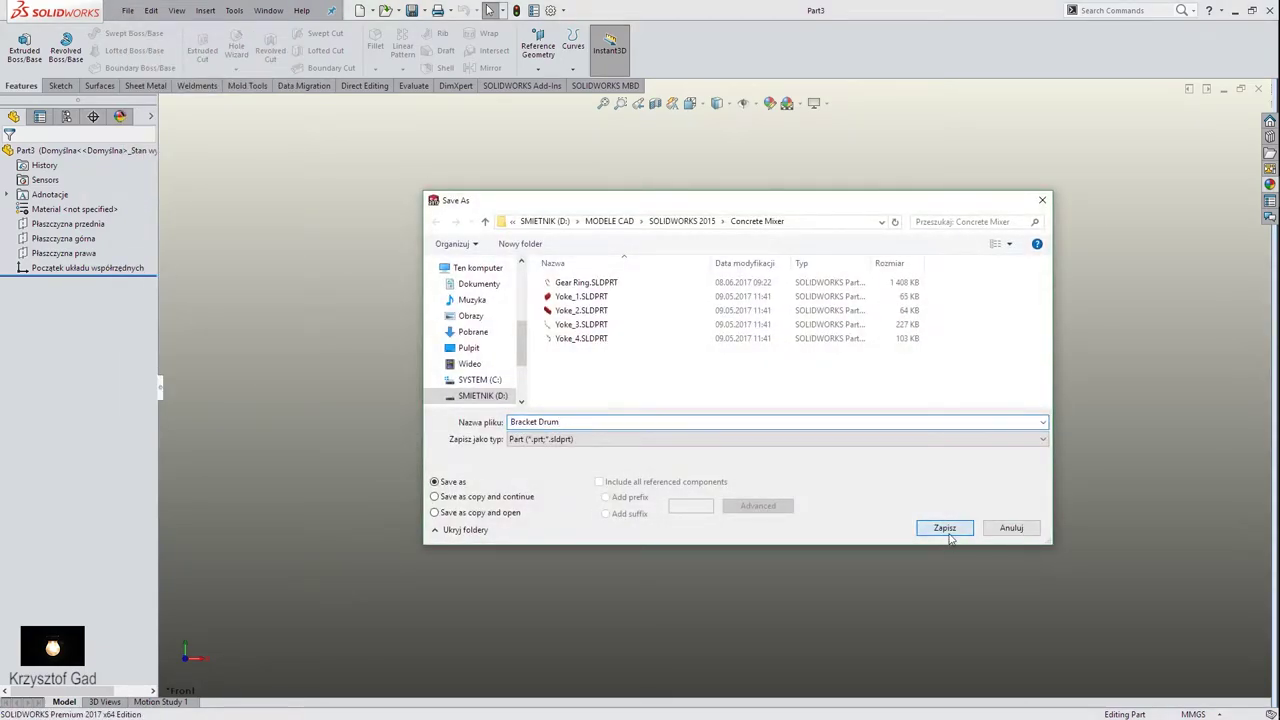
{"action": "left_click", "coordinate": [945, 528]}
On the front plane, draw lines of 150, 6 and 125 mm starting from the origin
{"action": "left_click", "coordinate": [100, 223]}
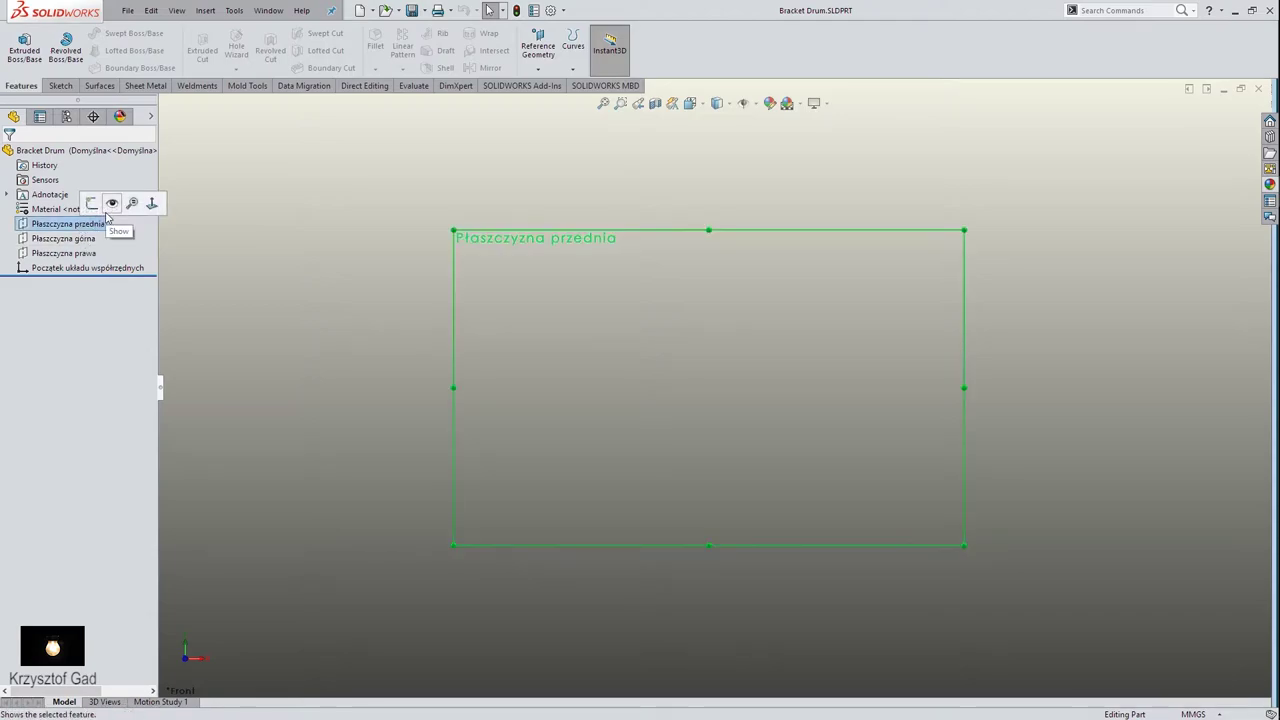
{"action": "left_click", "coordinate": [92, 204]}
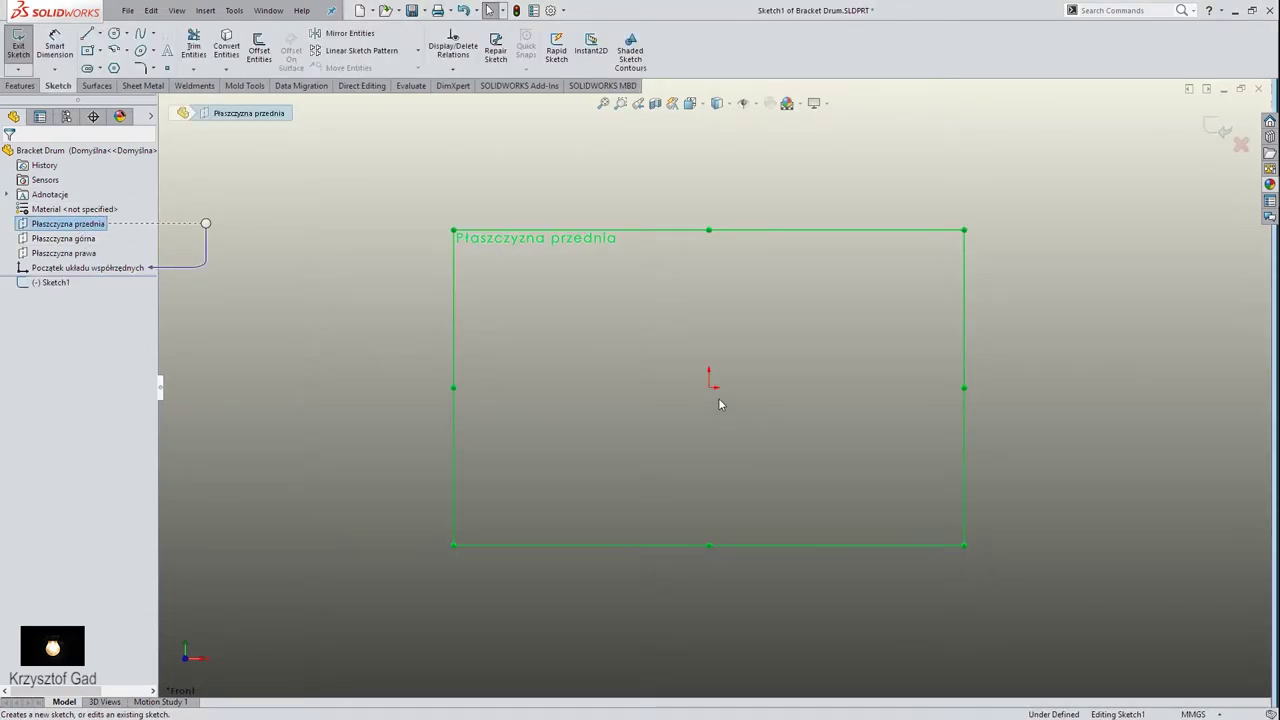
{"action": "left_click", "coordinate": [88, 35]}
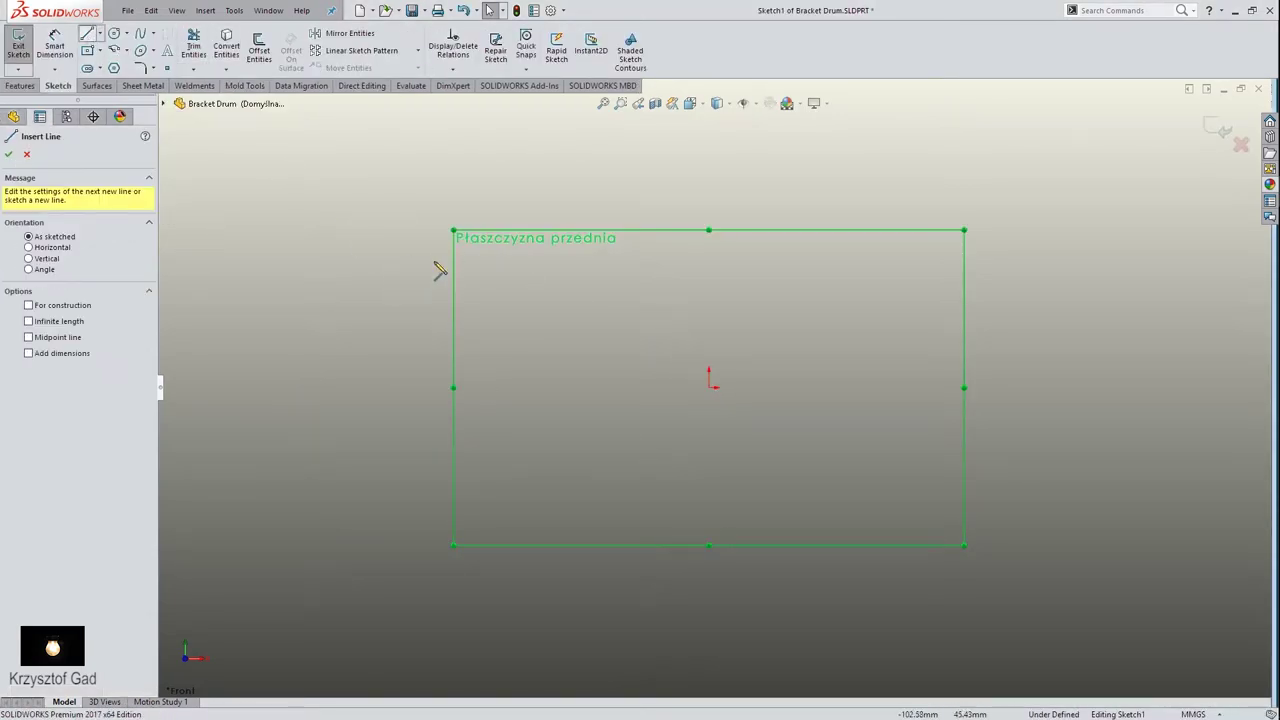
{"action": "left_click", "coordinate": [709, 389]}
{"action": "type", "text": "150"}
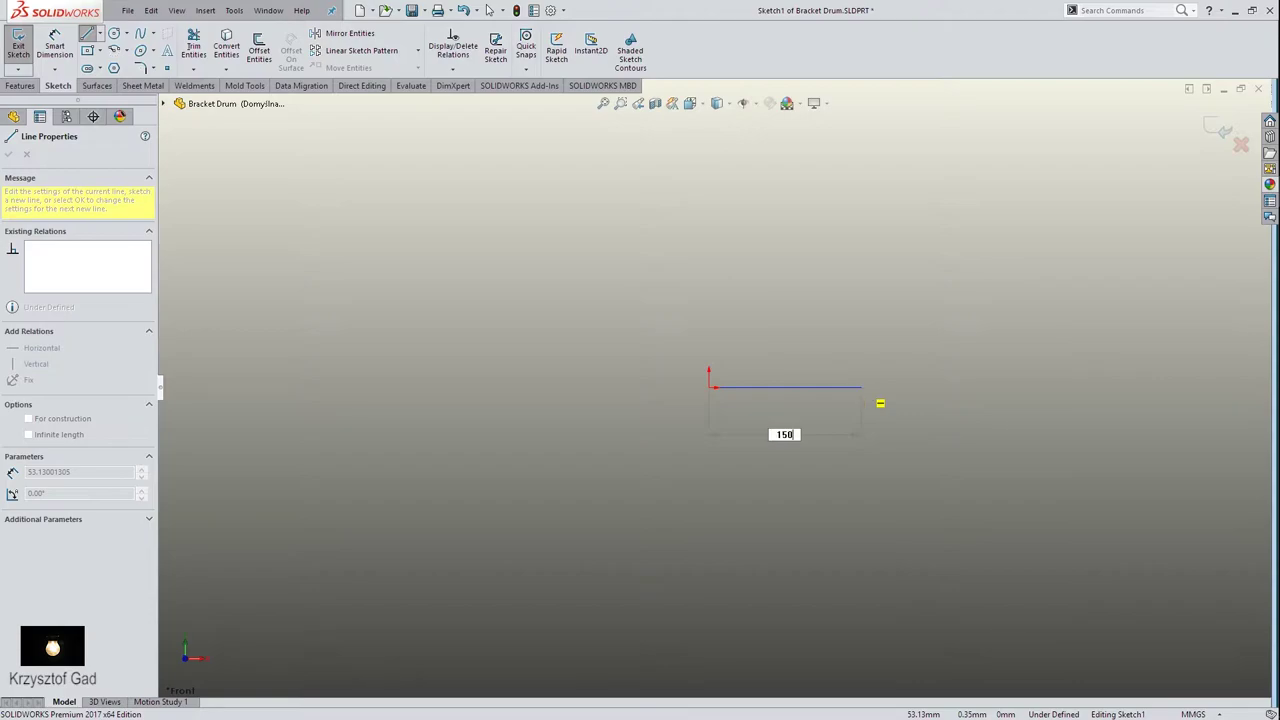
{"action": "key", "text": "Return"}
{"action": "type", "text": "6"}
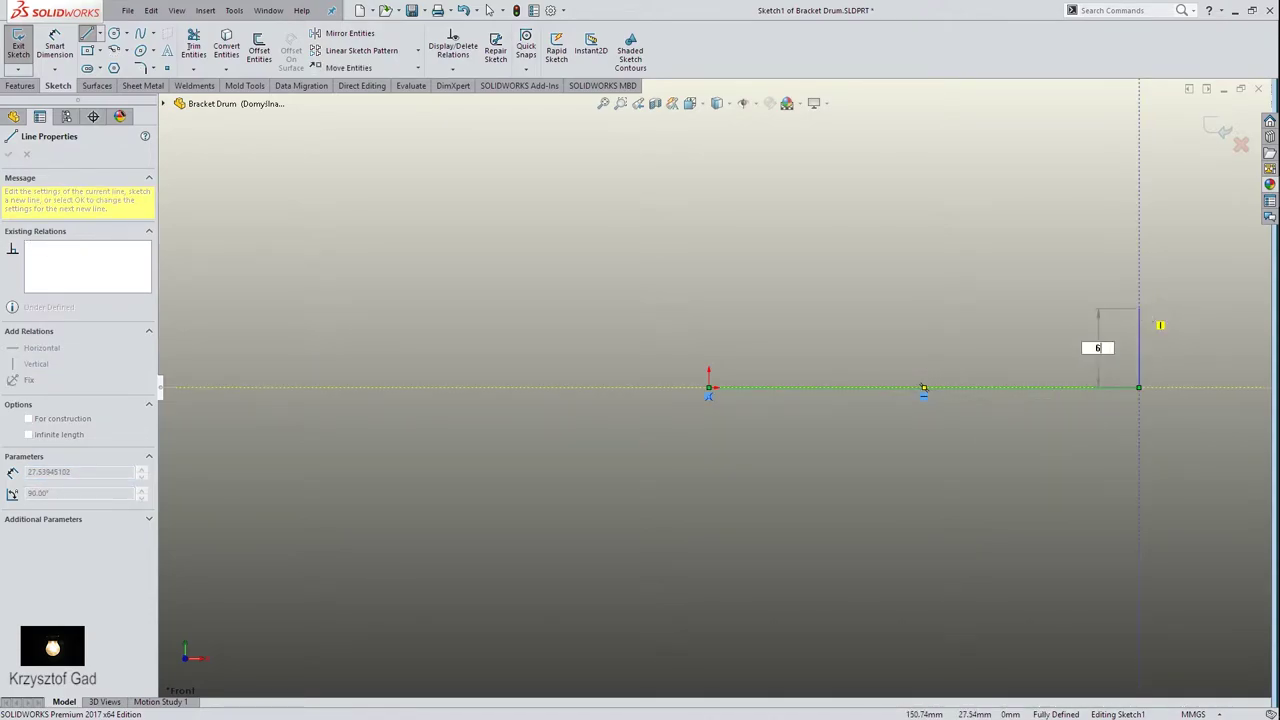
{"action": "key", "text": "Return"}
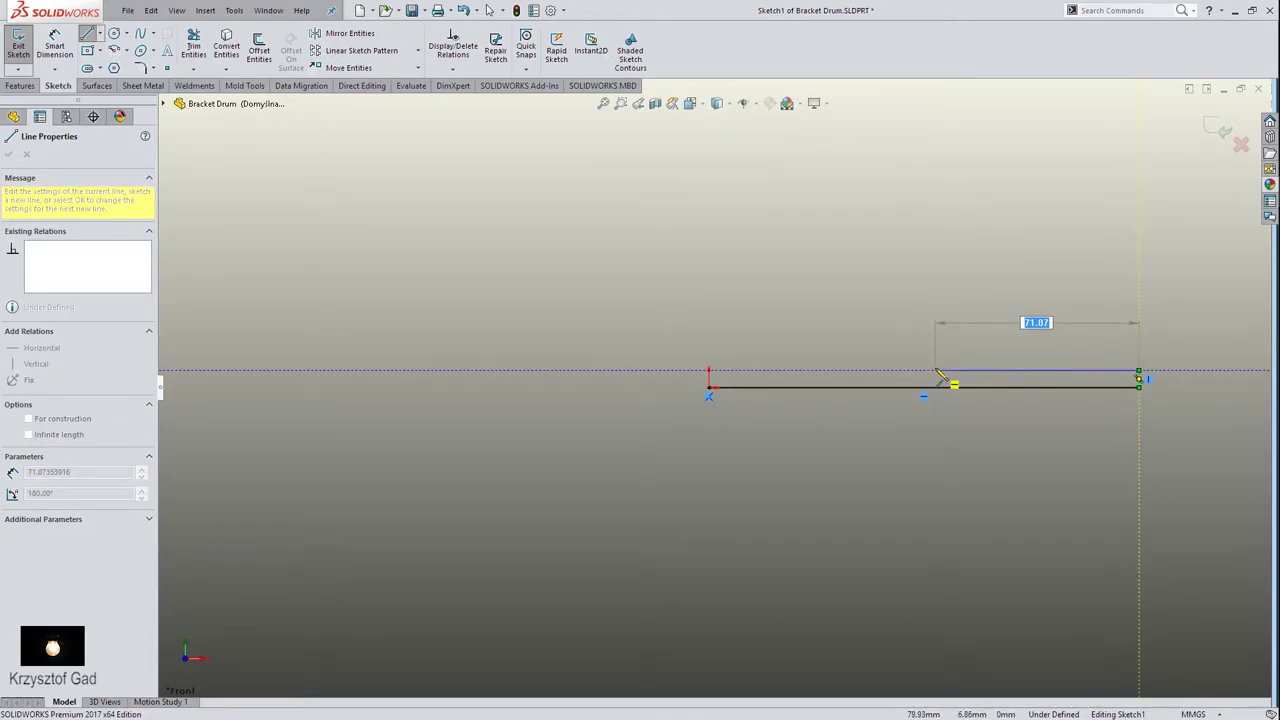
{"action": "key", "text": "Return"}
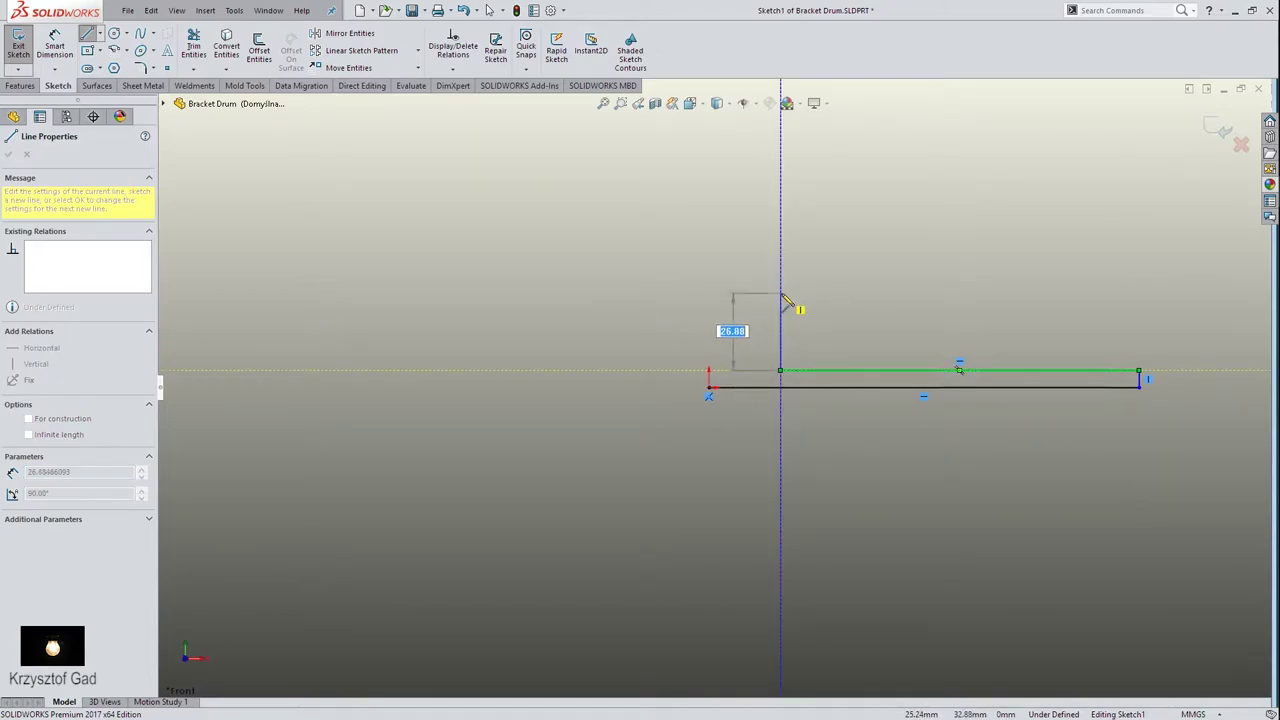
Continue with 24, 5, 70 and 20 mm segments and close the outline at the origin
{"action": "key", "text": "Return"}
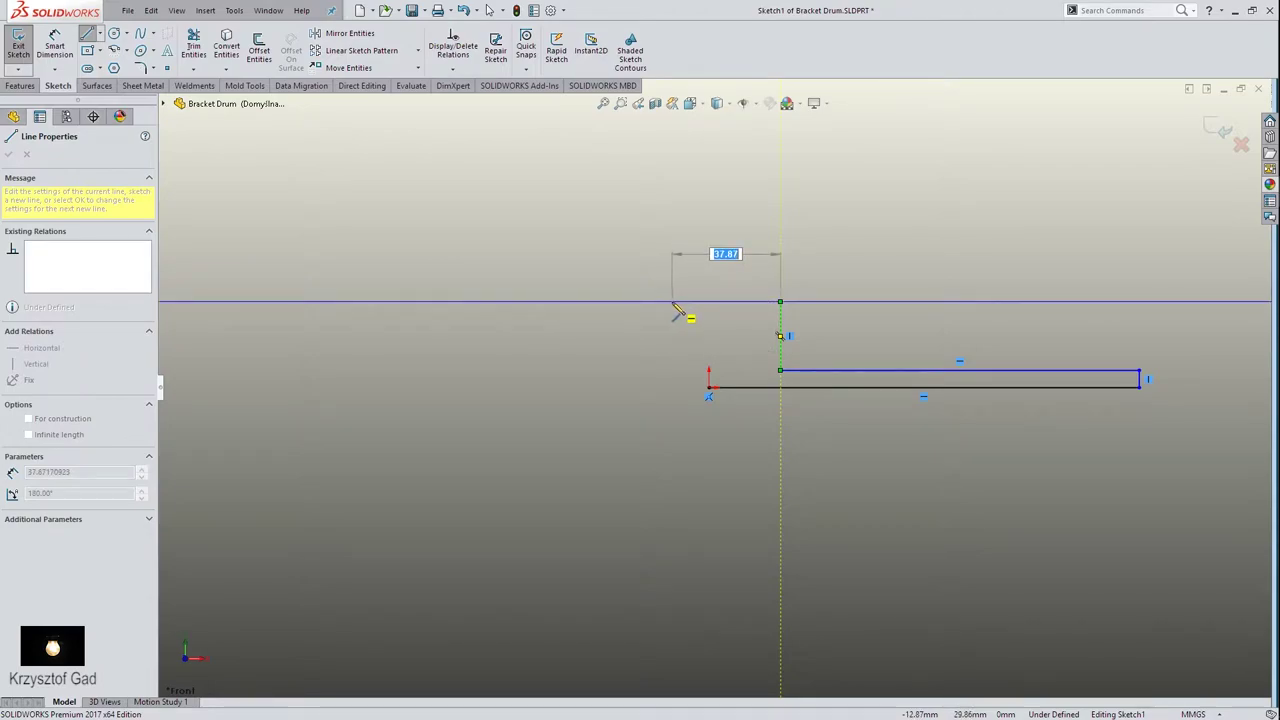
{"action": "key", "text": "Return"}
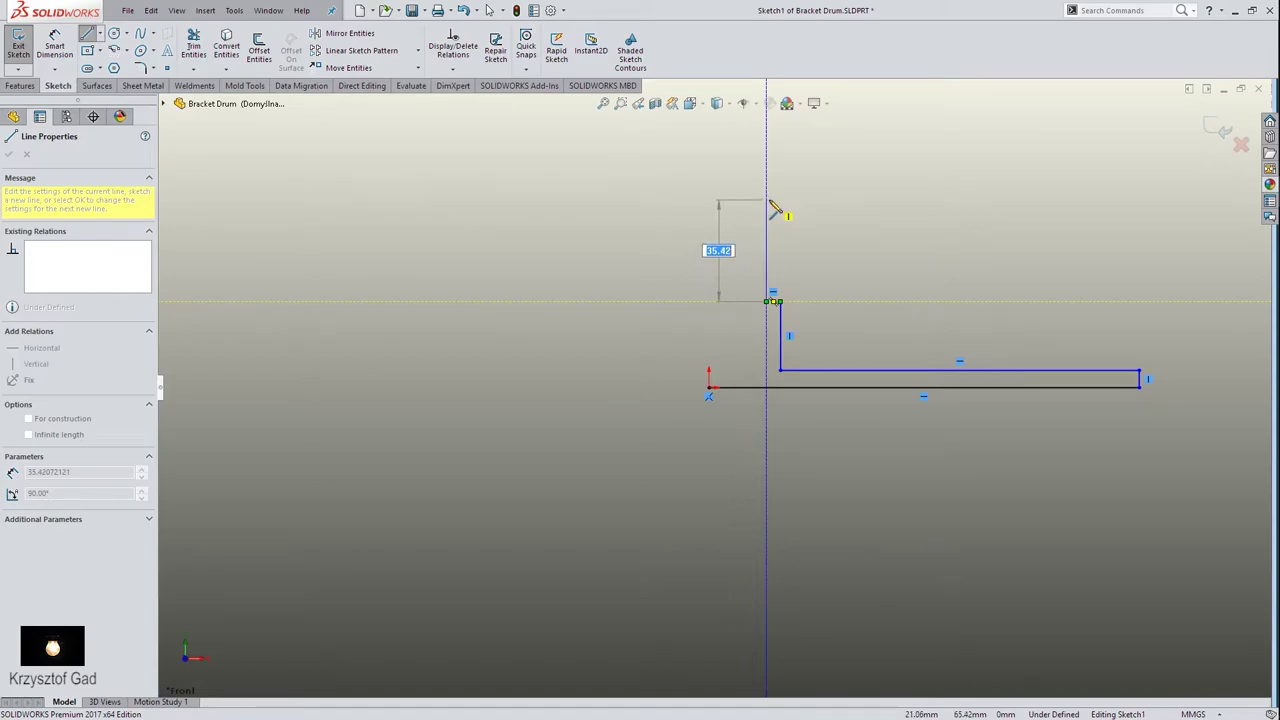
{"action": "key", "text": "Return"}
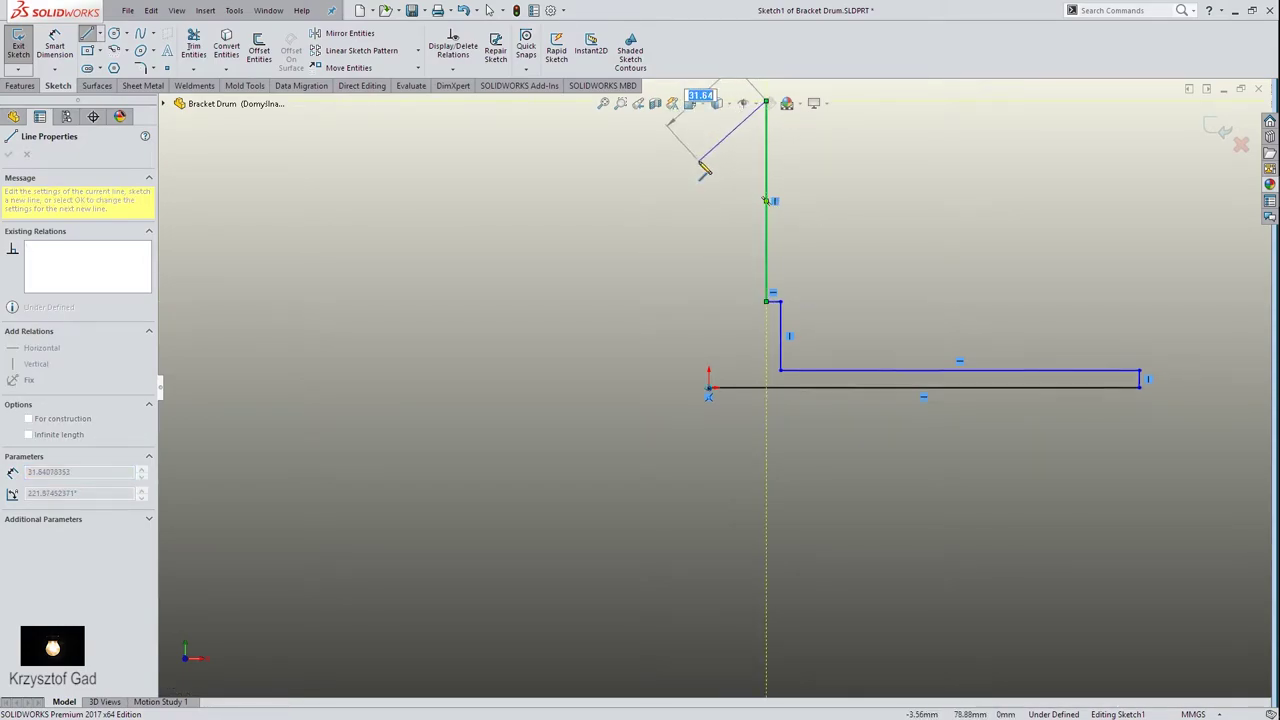
{"action": "key", "text": "ctrl+Down"}
{"action": "key", "text": "ctrl+Down"}
{"action": "key", "text": "ctrl+Down"}
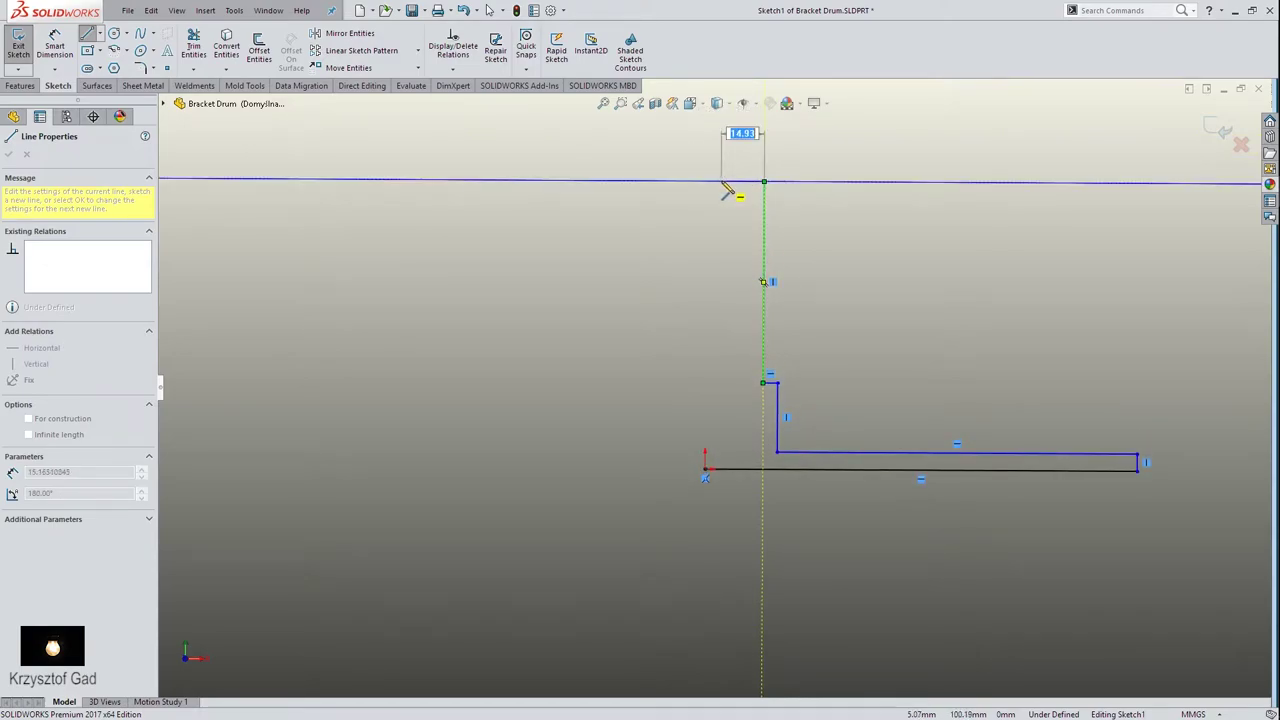
{"action": "key", "text": "Return"}
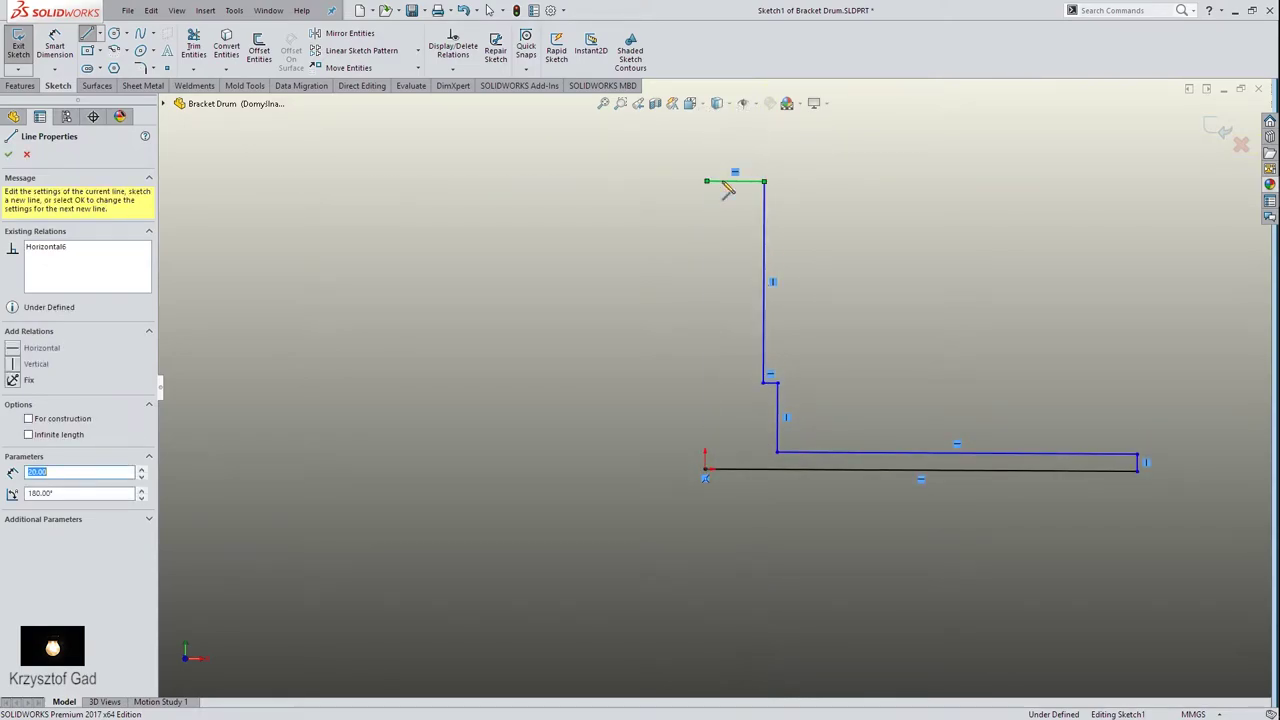
{"action": "left_click", "coordinate": [706, 472]}
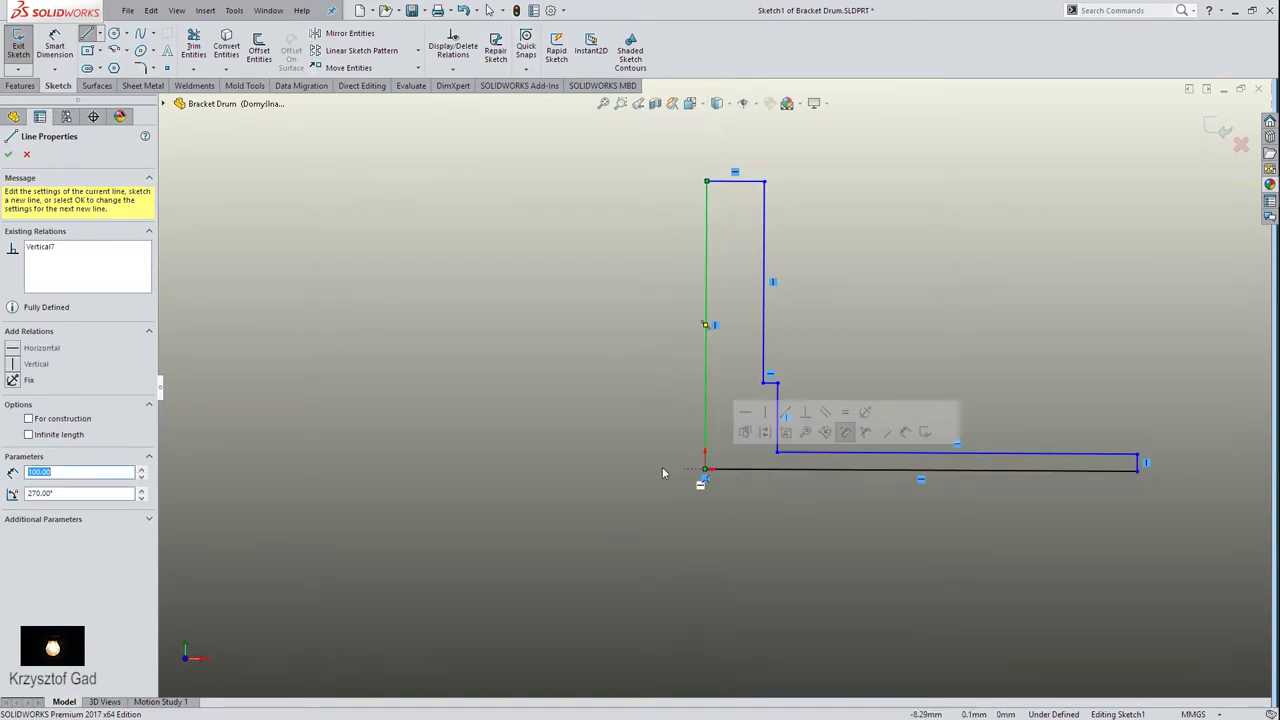
Dimension the base line at 150 mm and the upper horizontal line at 125 mm
{"action": "key", "text": "Escape"}
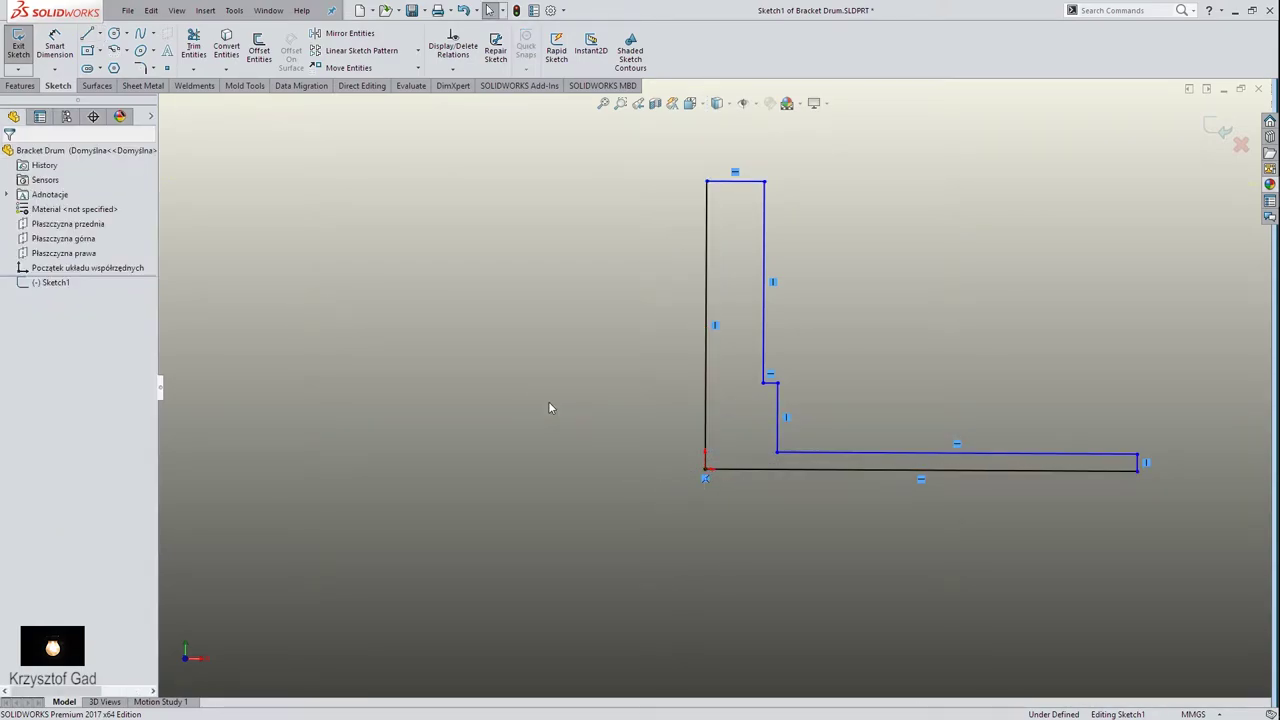
{"action": "right_click", "coordinate": [549, 400]}
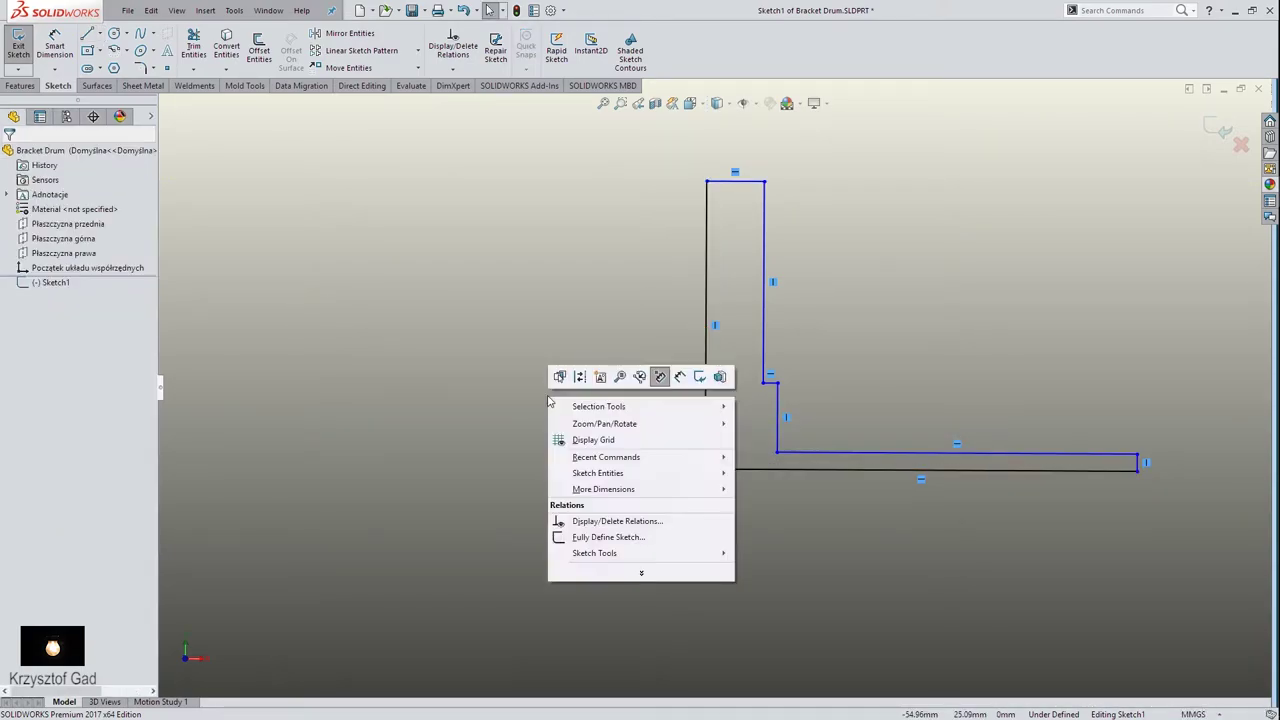
{"action": "left_click", "coordinate": [680, 376]}
{"action": "left_click", "coordinate": [836, 476]}
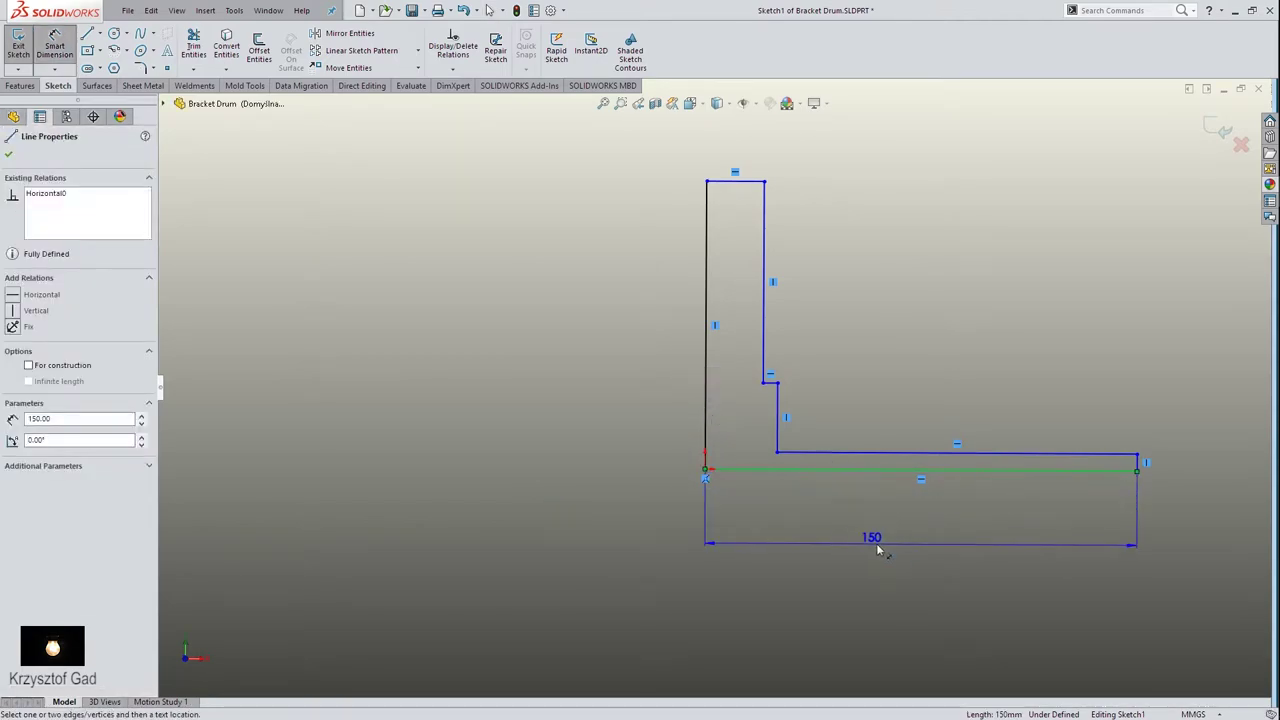
{"action": "left_click", "coordinate": [929, 553]}
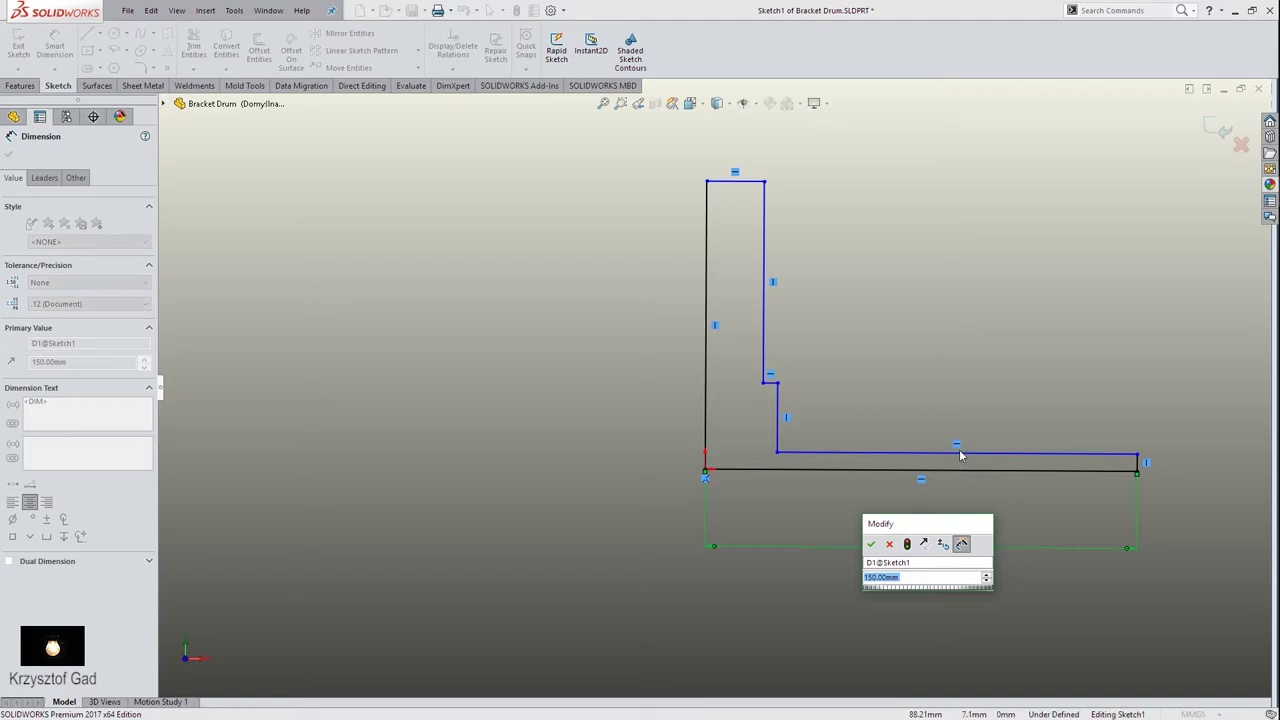
{"action": "key", "text": "Return"}
{"action": "left_click", "coordinate": [962, 453]}
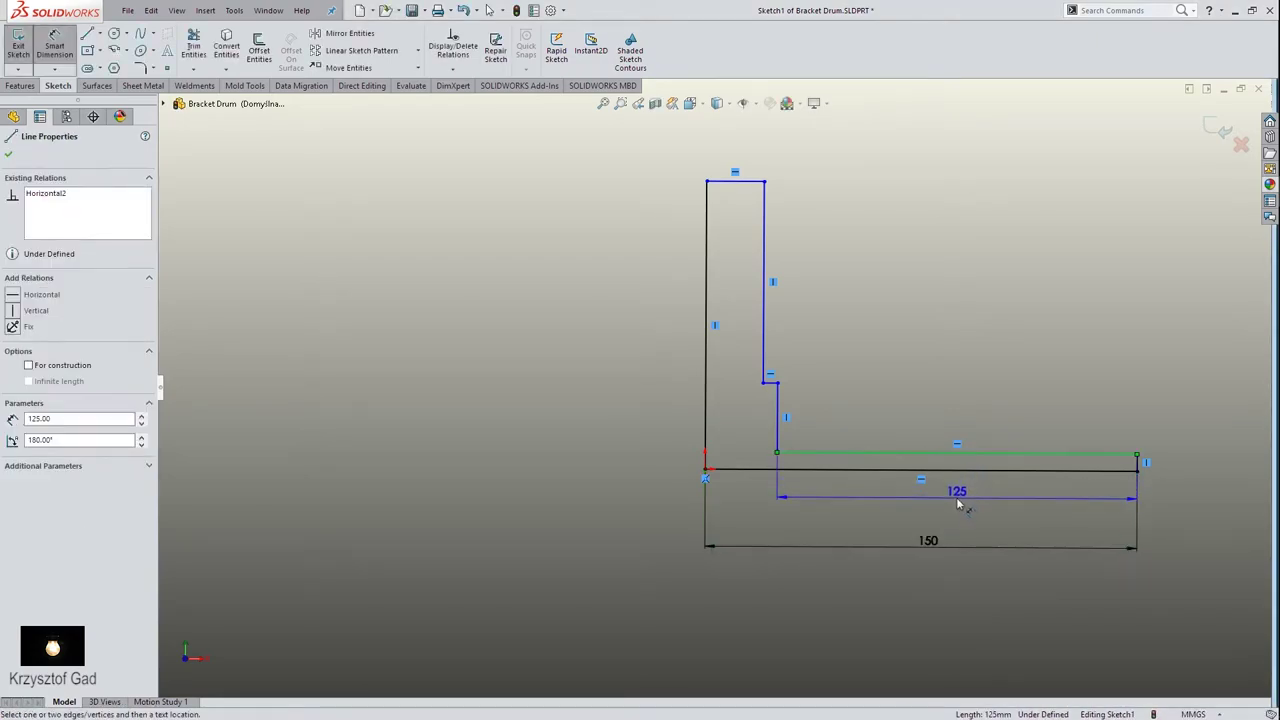
{"action": "left_click", "coordinate": [960, 507]}
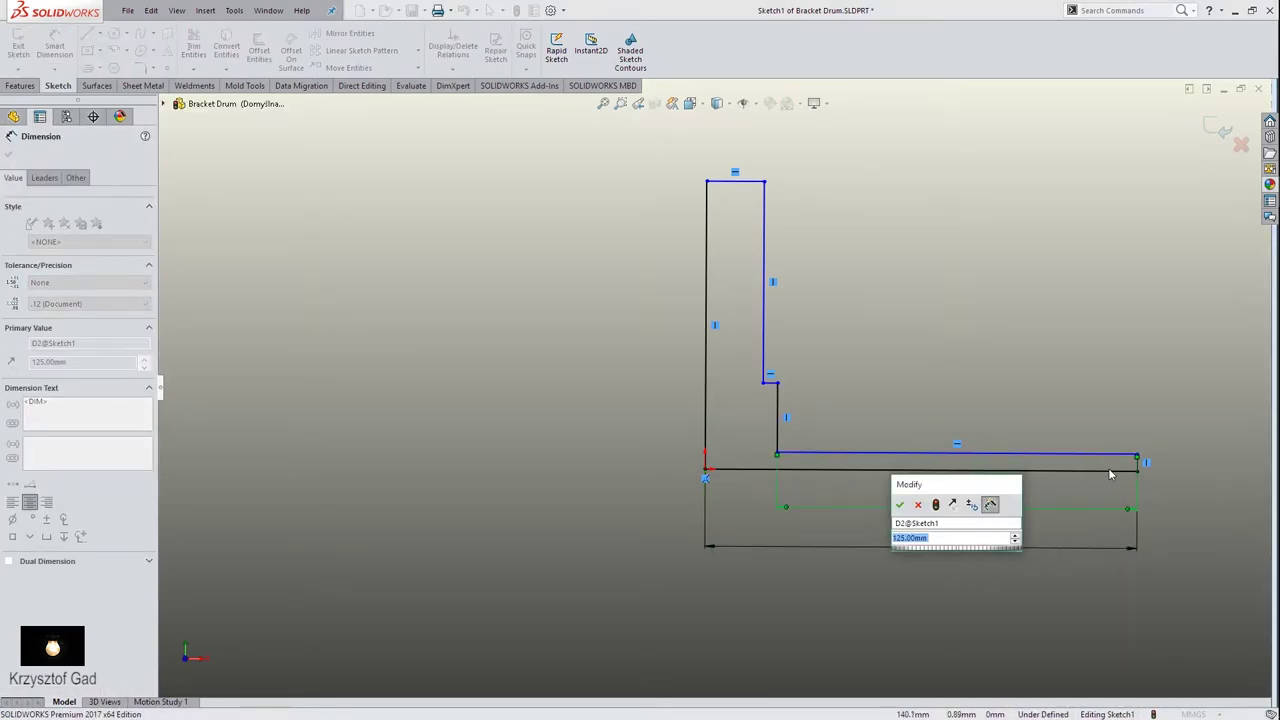
{"action": "key", "text": "Return"}
Dimension the end line at 6 mm and the vertical step at 24 mm
{"action": "left_click", "coordinate": [1139, 464]}
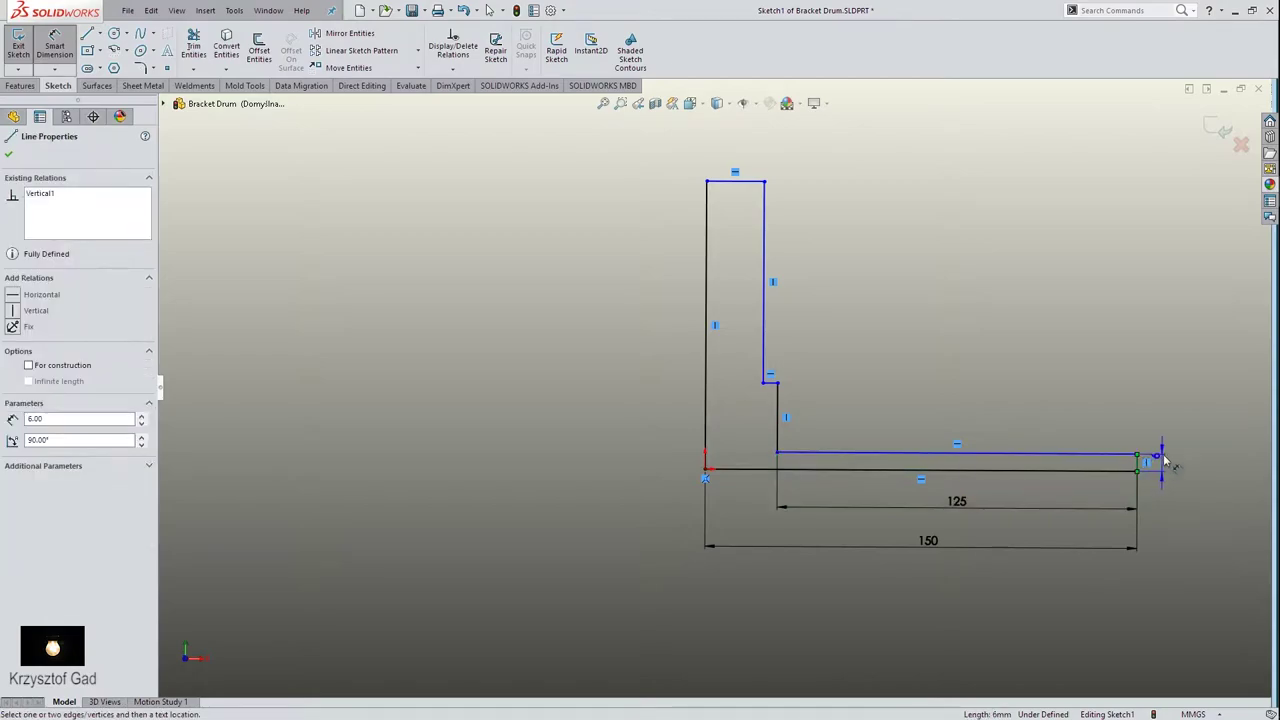
{"action": "left_click", "coordinate": [1170, 428]}
{"action": "key", "text": "Return"}
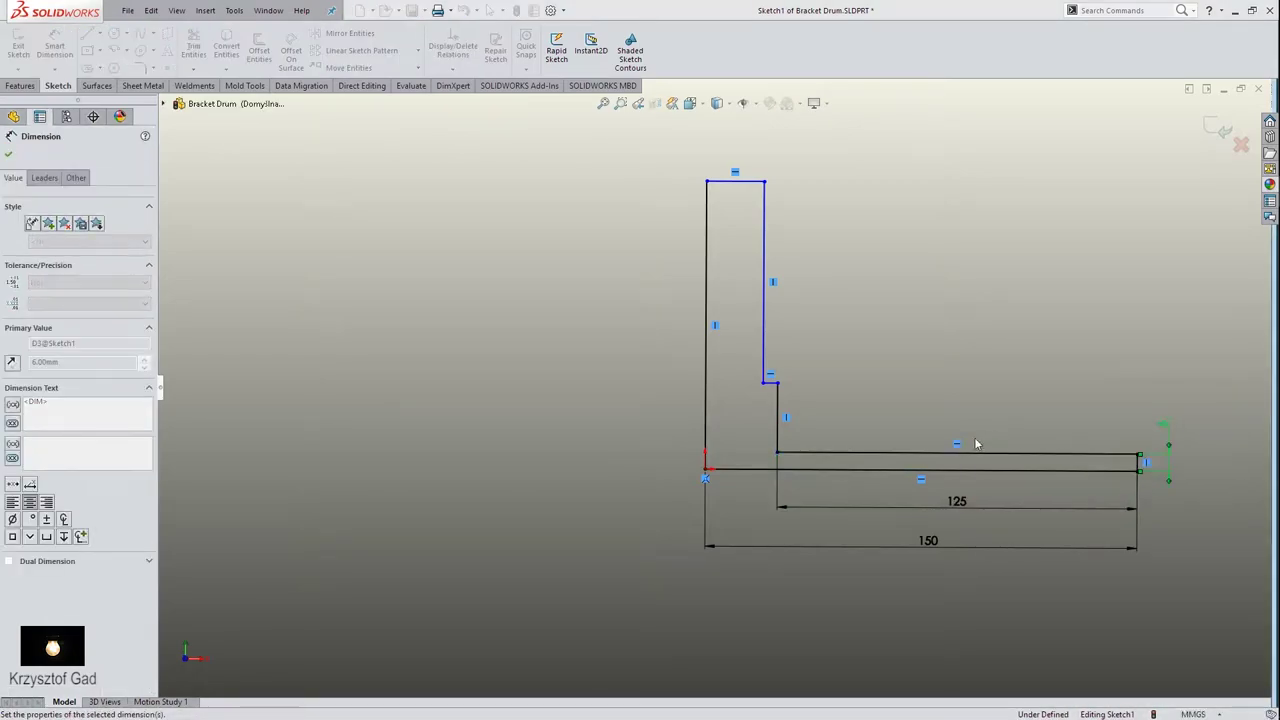
{"action": "left_click", "coordinate": [779, 410]}
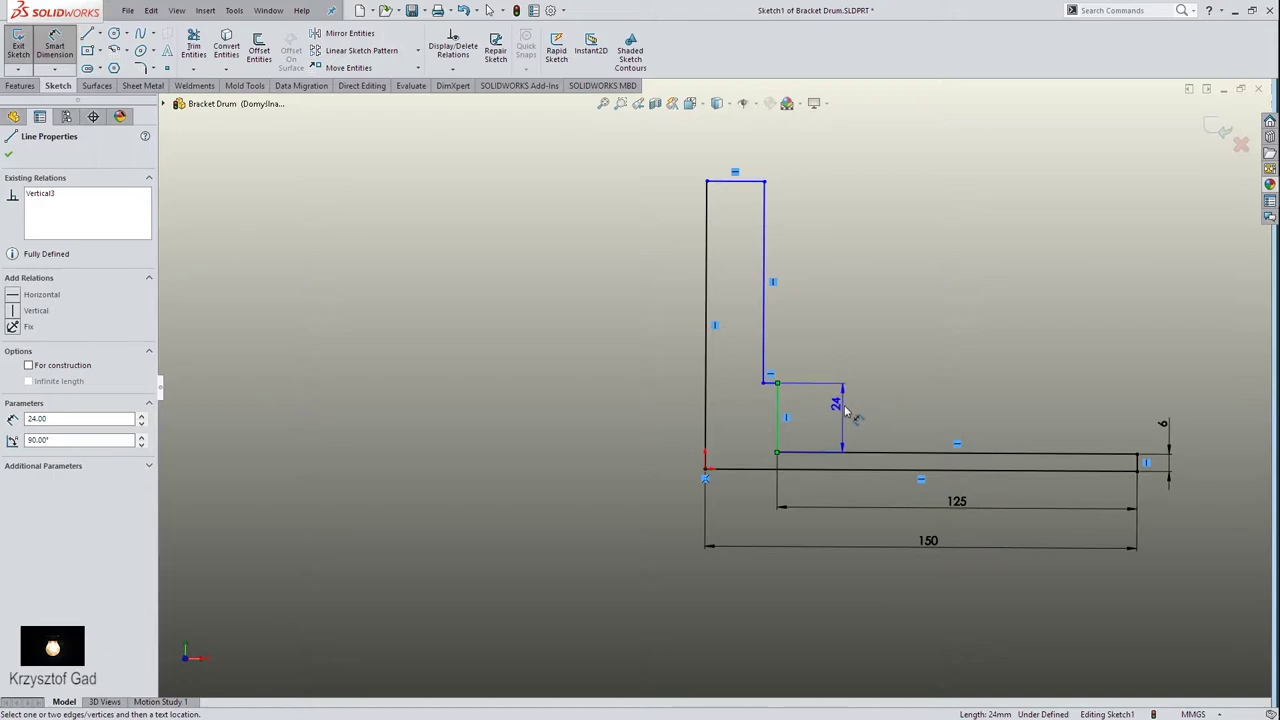
{"action": "left_click", "coordinate": [848, 420]}
{"action": "key", "text": "Return"}
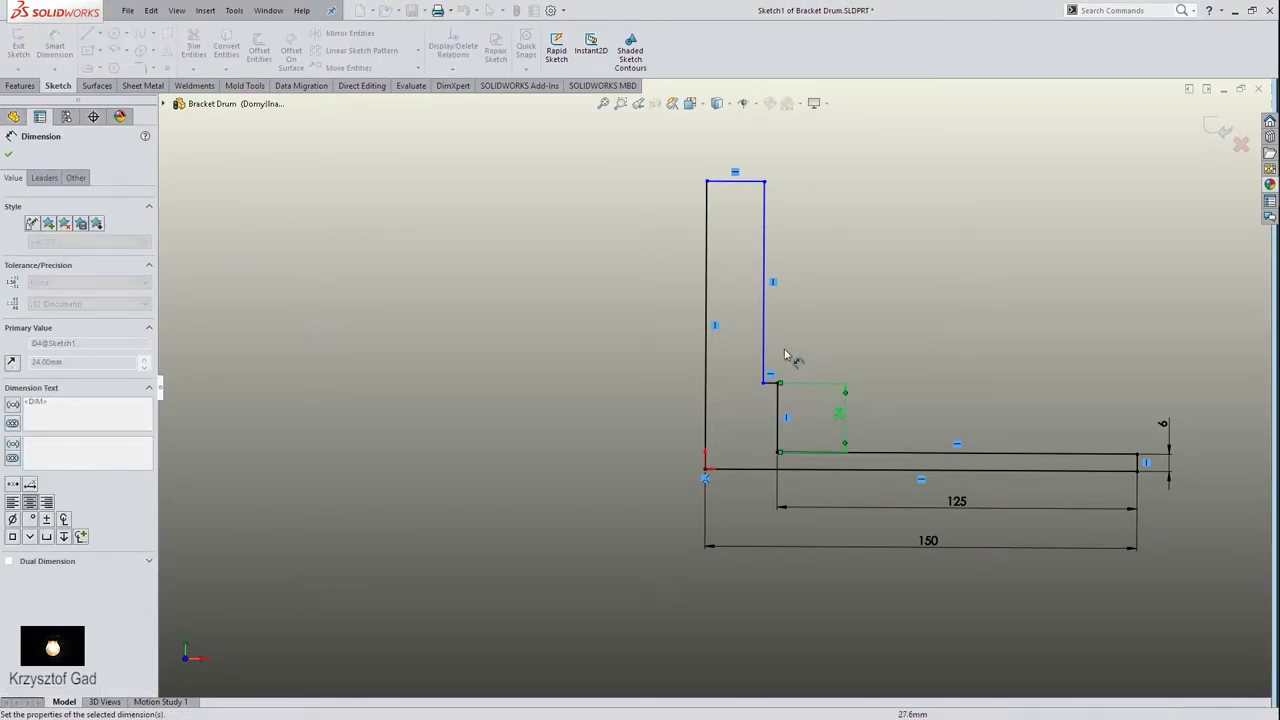
Dimension the tall hub line at 70 mm and the short step at 5 mm, then return to front view
{"action": "left_click", "coordinate": [763, 337]}
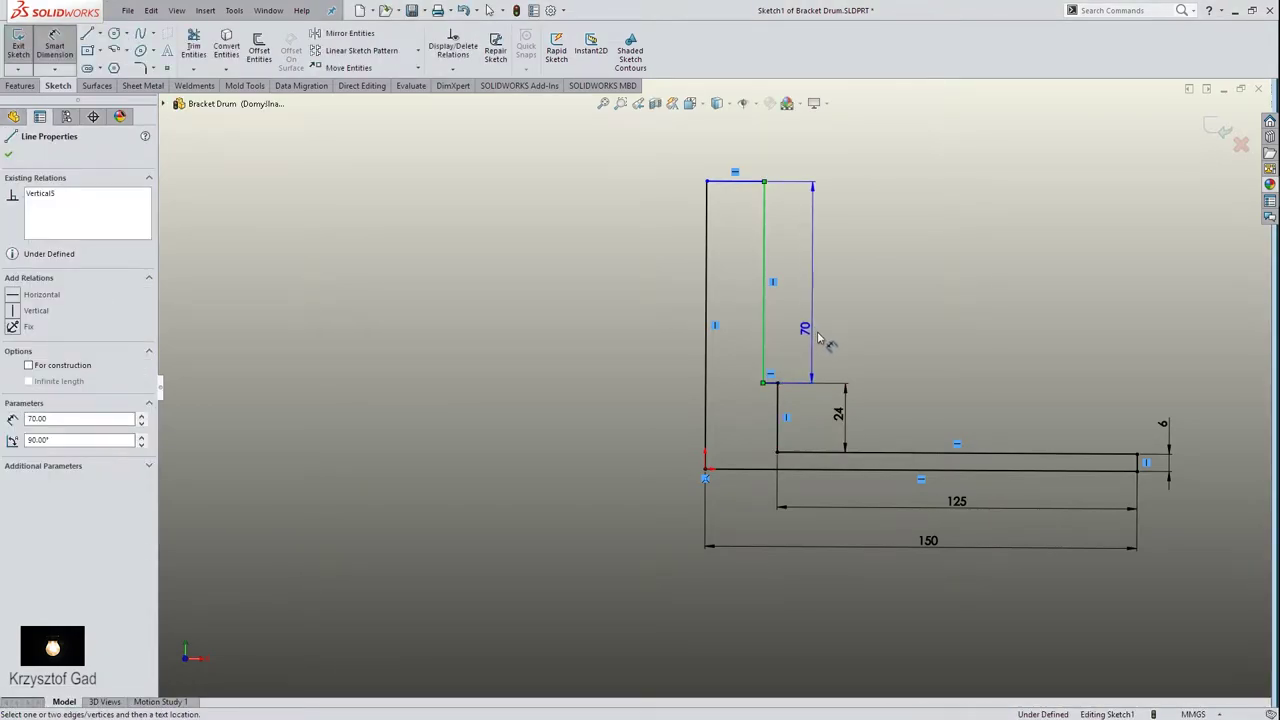
{"action": "left_click", "coordinate": [848, 277]}
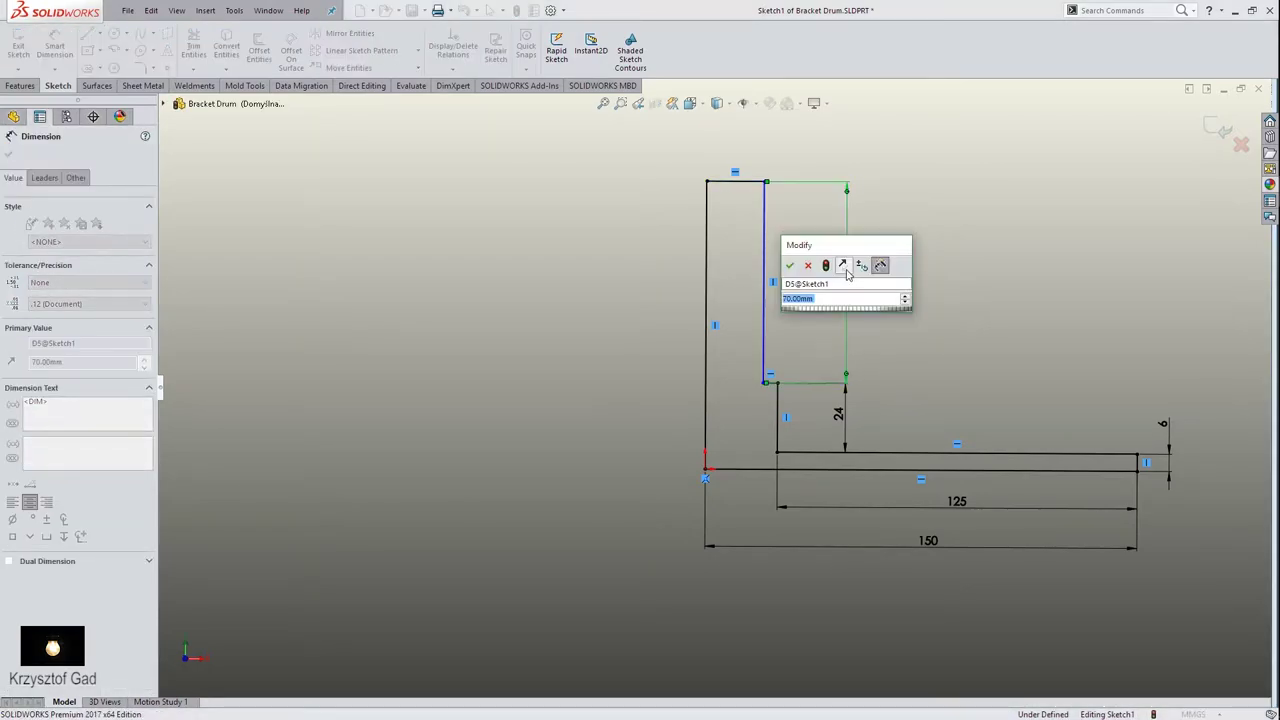
{"action": "key", "text": "Return"}
{"action": "left_click", "coordinate": [771, 386]}
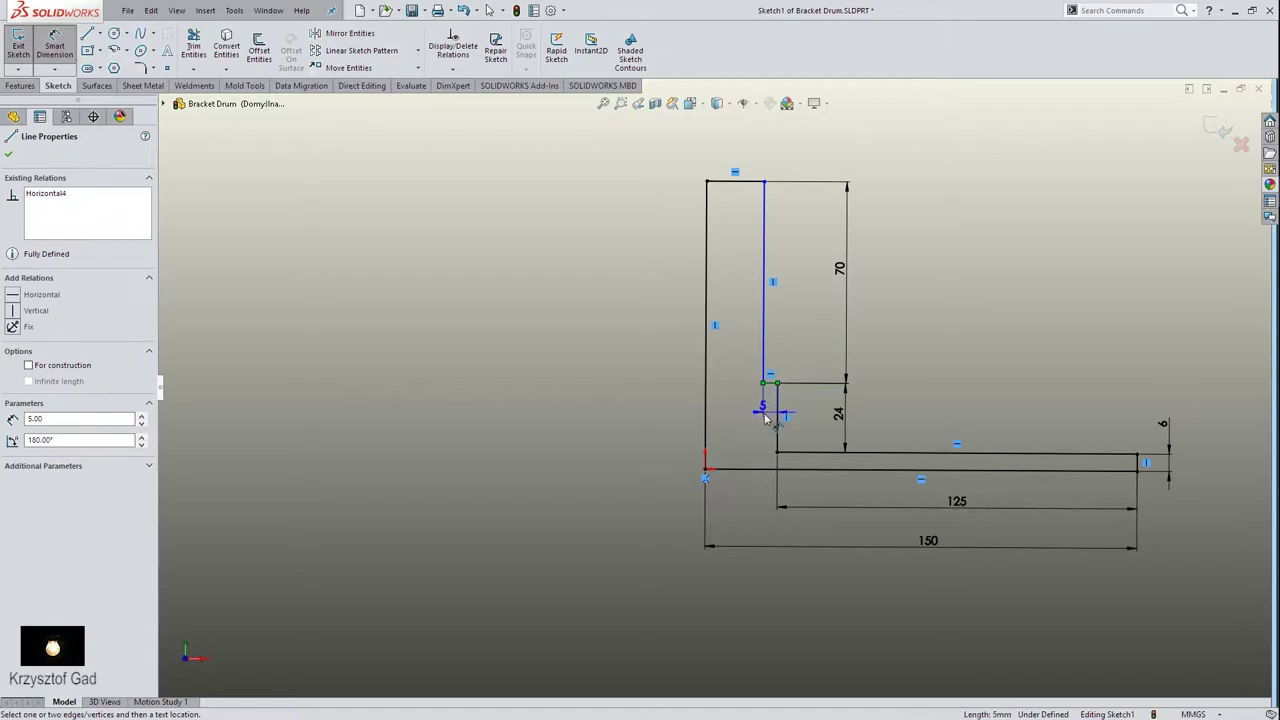
{"action": "left_click", "coordinate": [737, 418]}
{"action": "key", "text": "Return"}
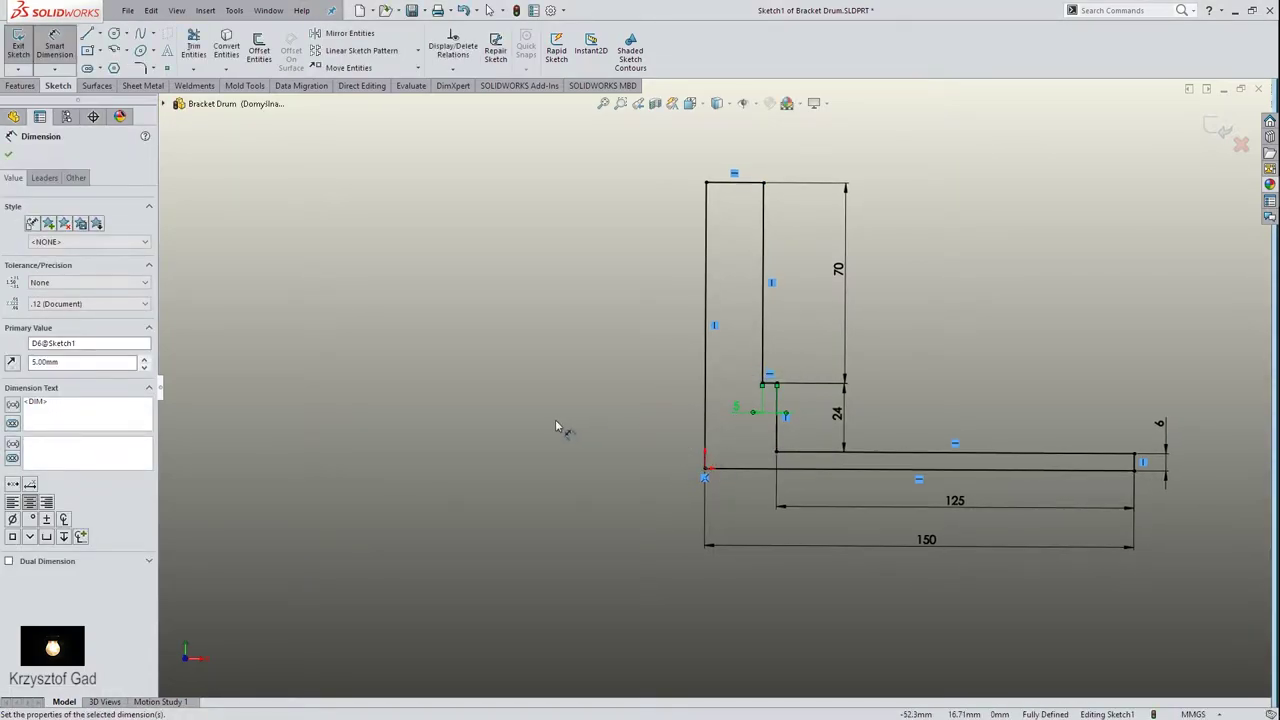
{"action": "left_click", "coordinate": [8, 155]}
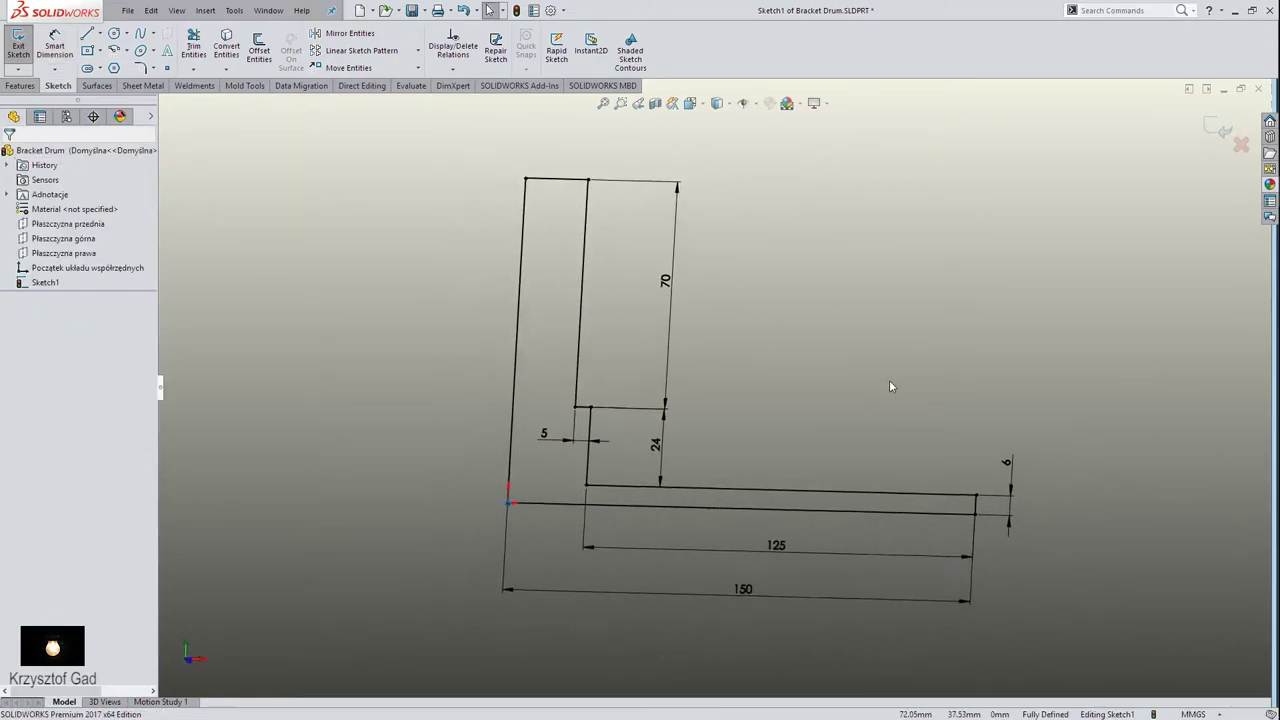
{"action": "key", "text": "ctrl+8"}
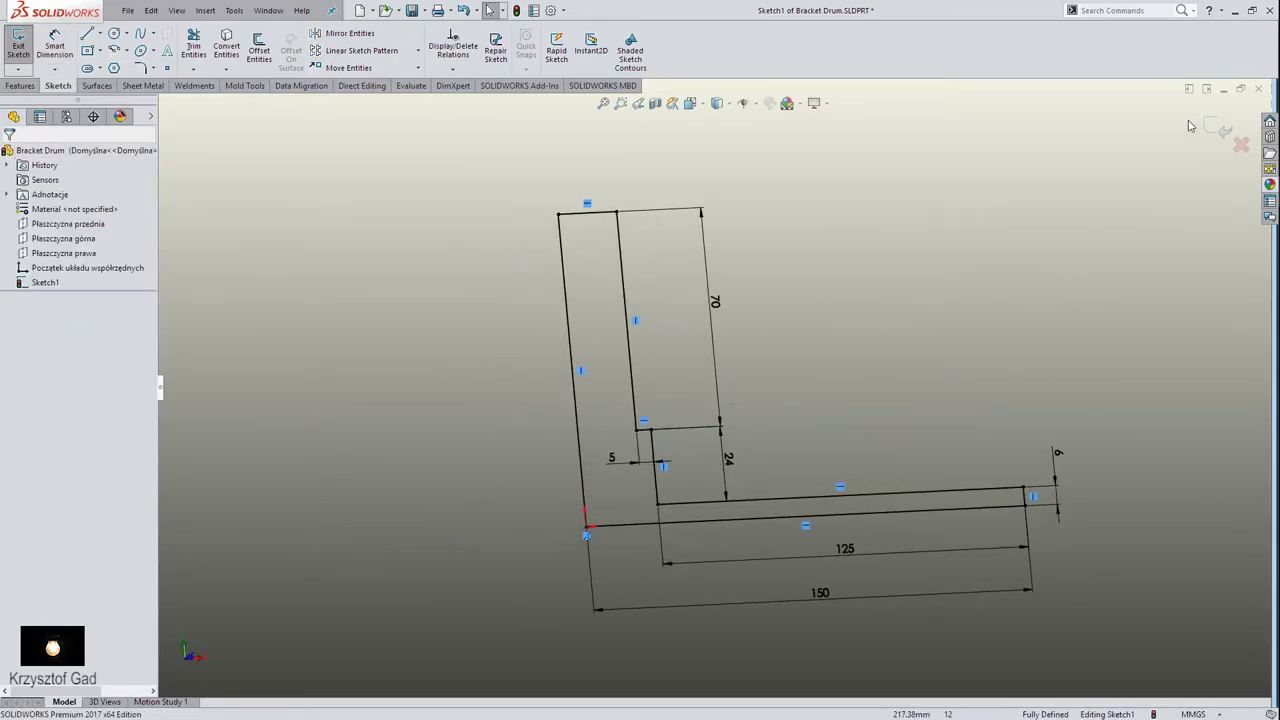
Revolve Sketch1 a full 360° about its left vertical line into a disc with a stepped hub
{"action": "left_click", "coordinate": [1212, 132]}
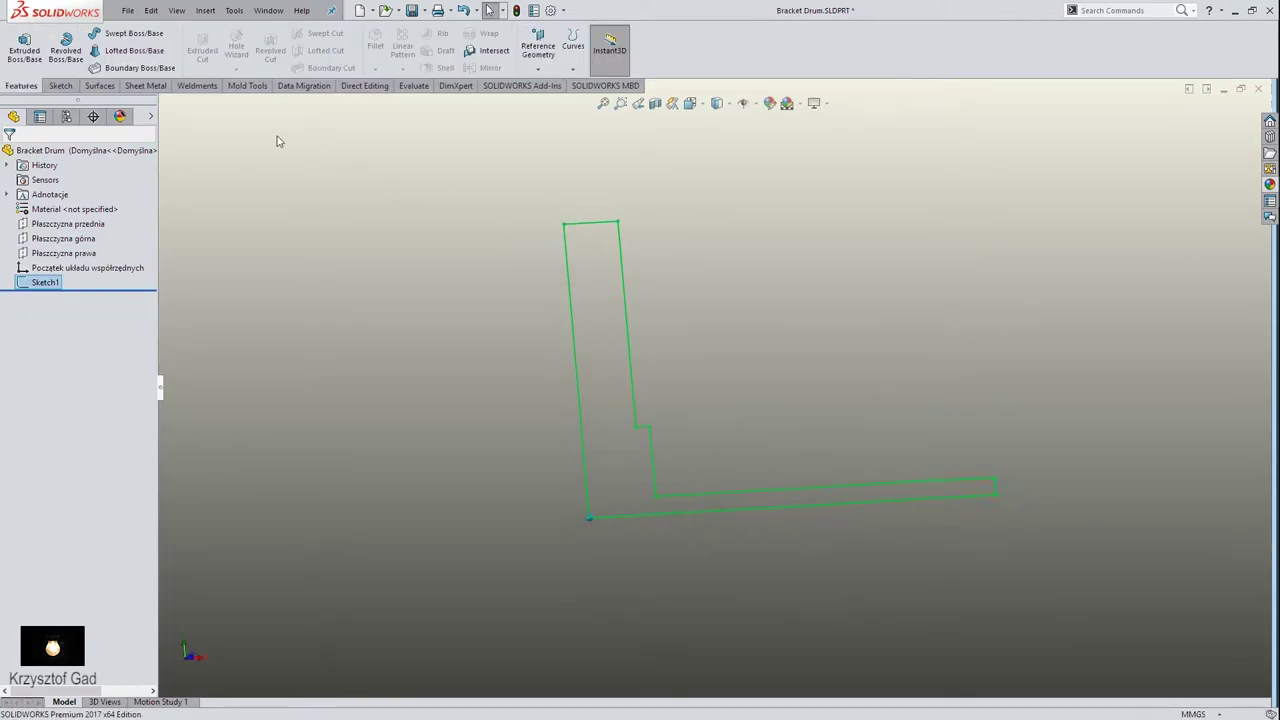
{"action": "left_click", "coordinate": [66, 48]}
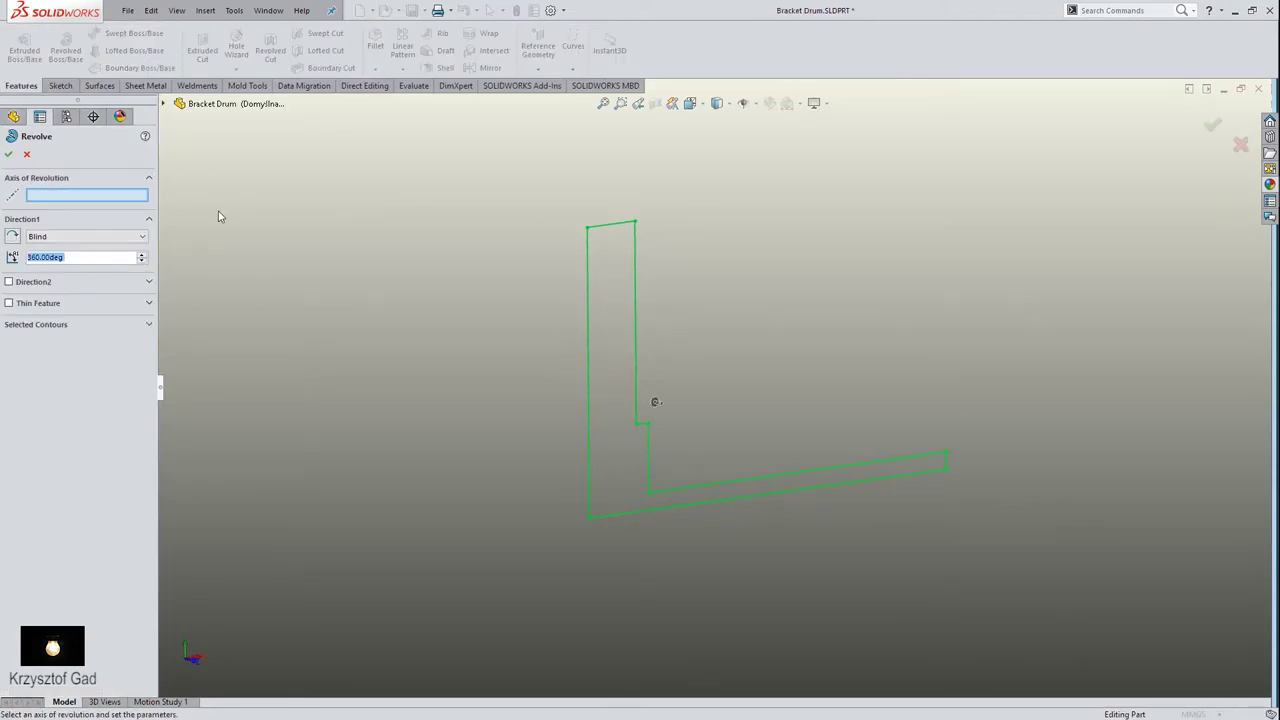
{"action": "left_click", "coordinate": [588, 361]}
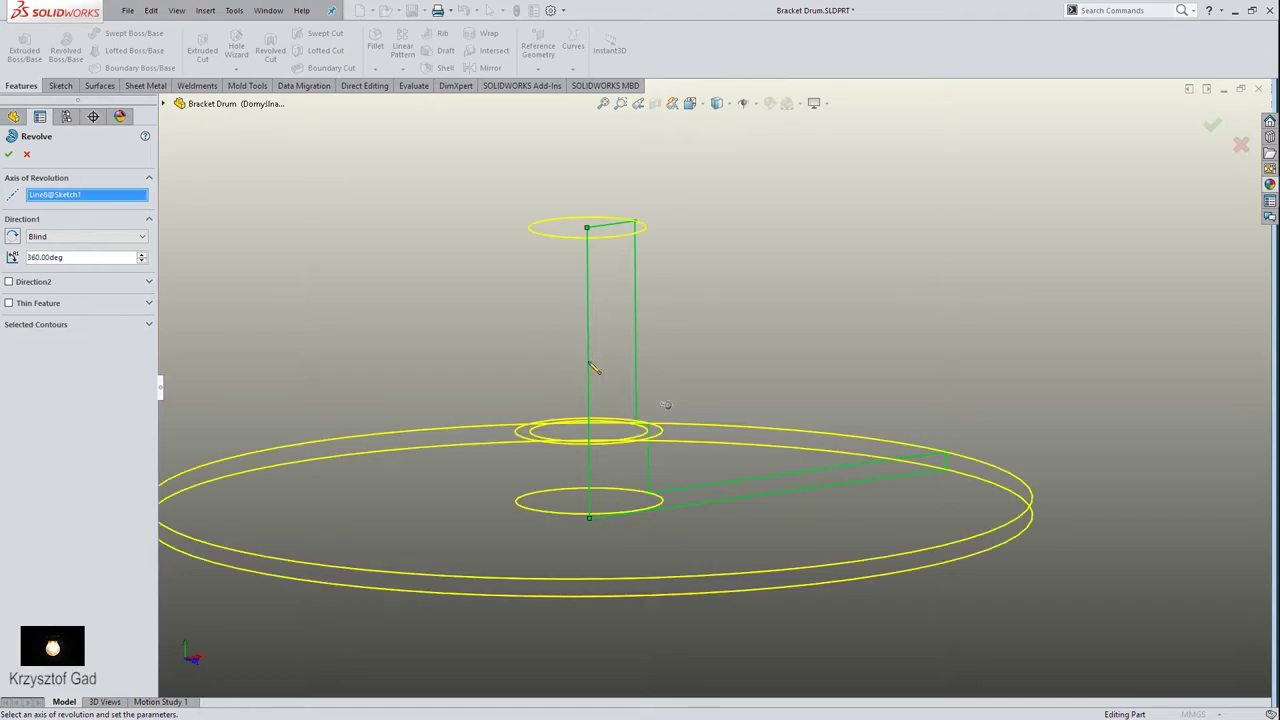
{"action": "key", "text": "Return"}
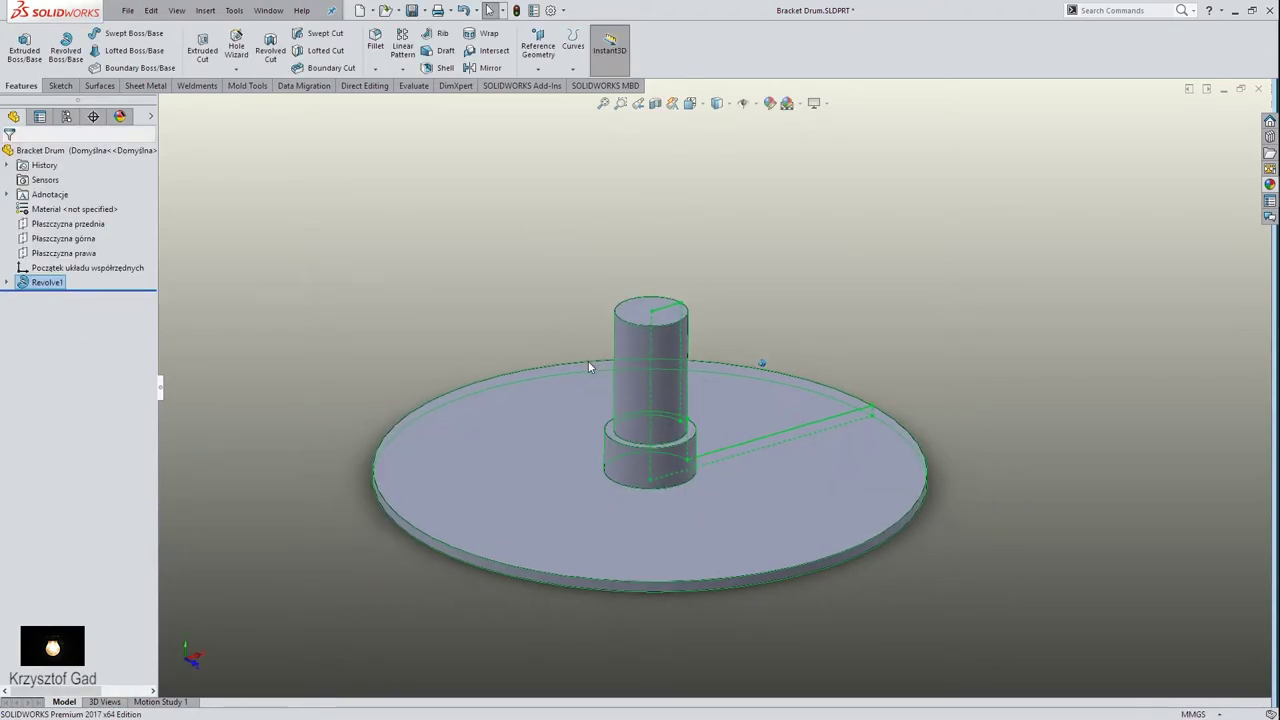
{"action": "middle_click_drag", "start_coordinate": [740, 326], "coordinate": [1160, 163]}
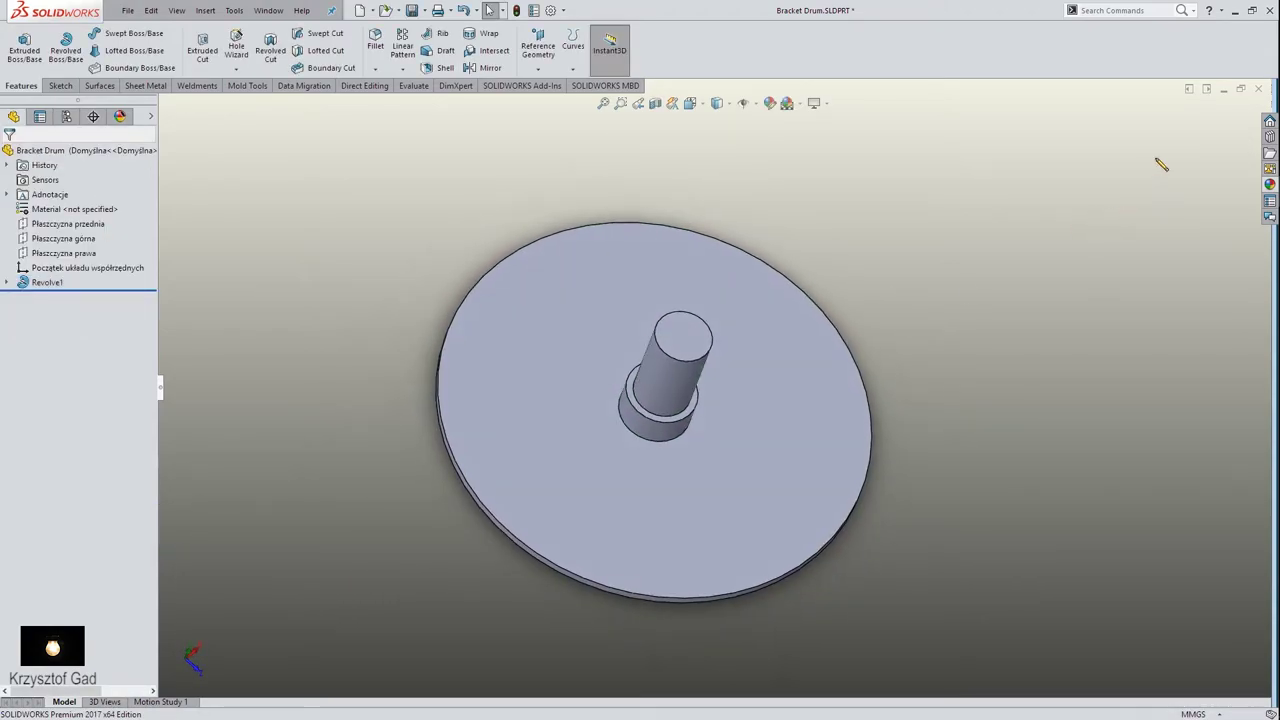
Apply the candy apple red painted appearance to the whole Bracket Drum part
{"action": "left_click", "coordinate": [1270, 185]}
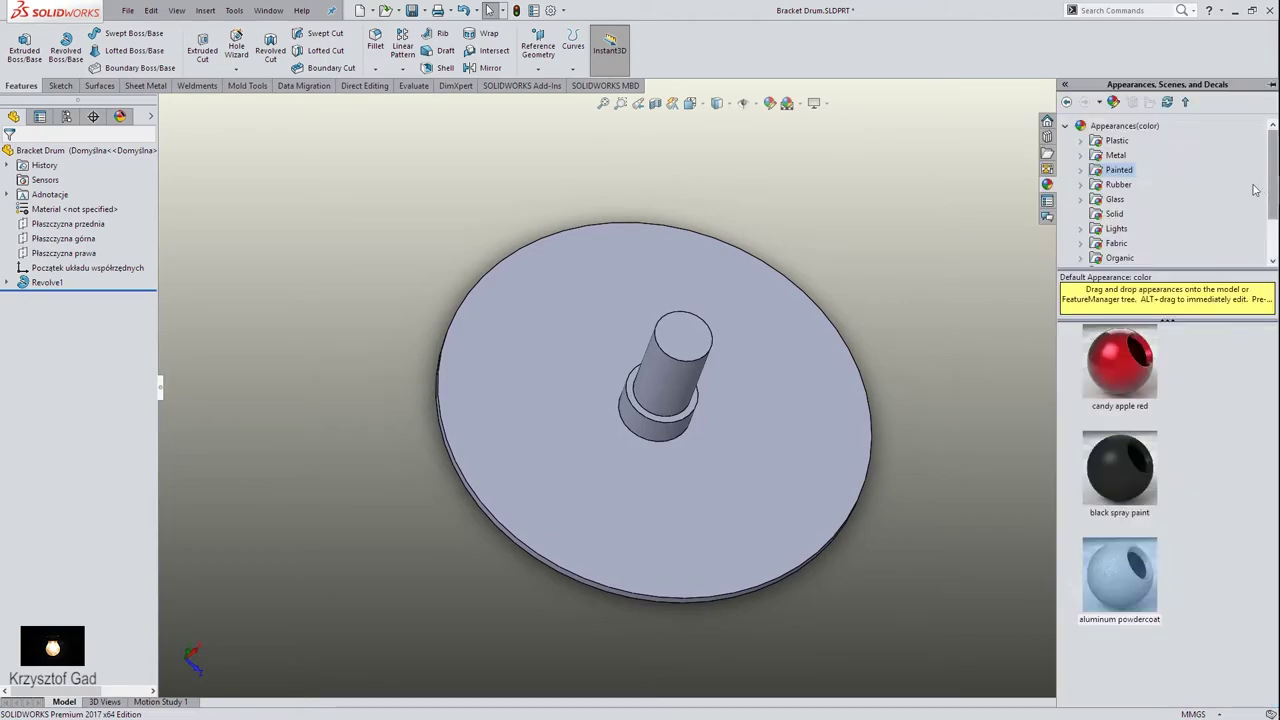
{"action": "left_click_drag", "start_coordinate": [1145, 390], "coordinate": [775, 390]}
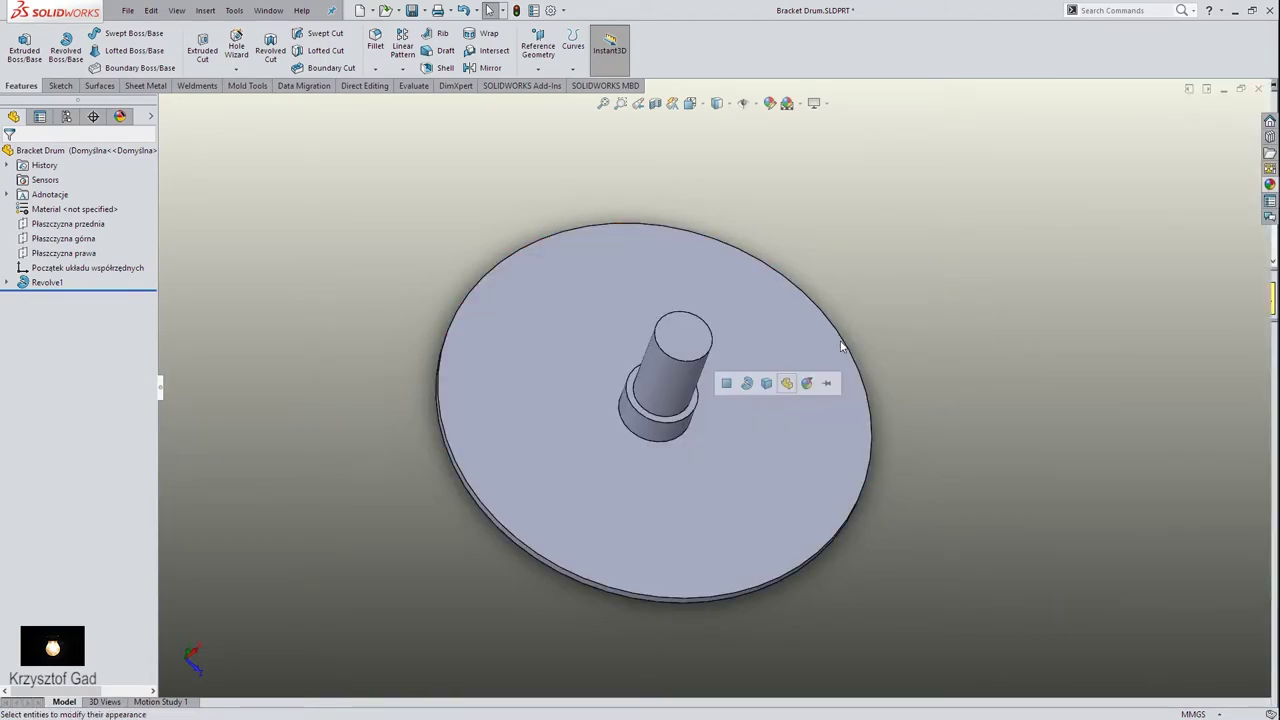
{"action": "key", "text": "Up"}
{"action": "key", "text": "Up"}
{"action": "key", "text": "Up"}
{"action": "key", "text": "Up"}
{"action": "key", "text": "Up"}
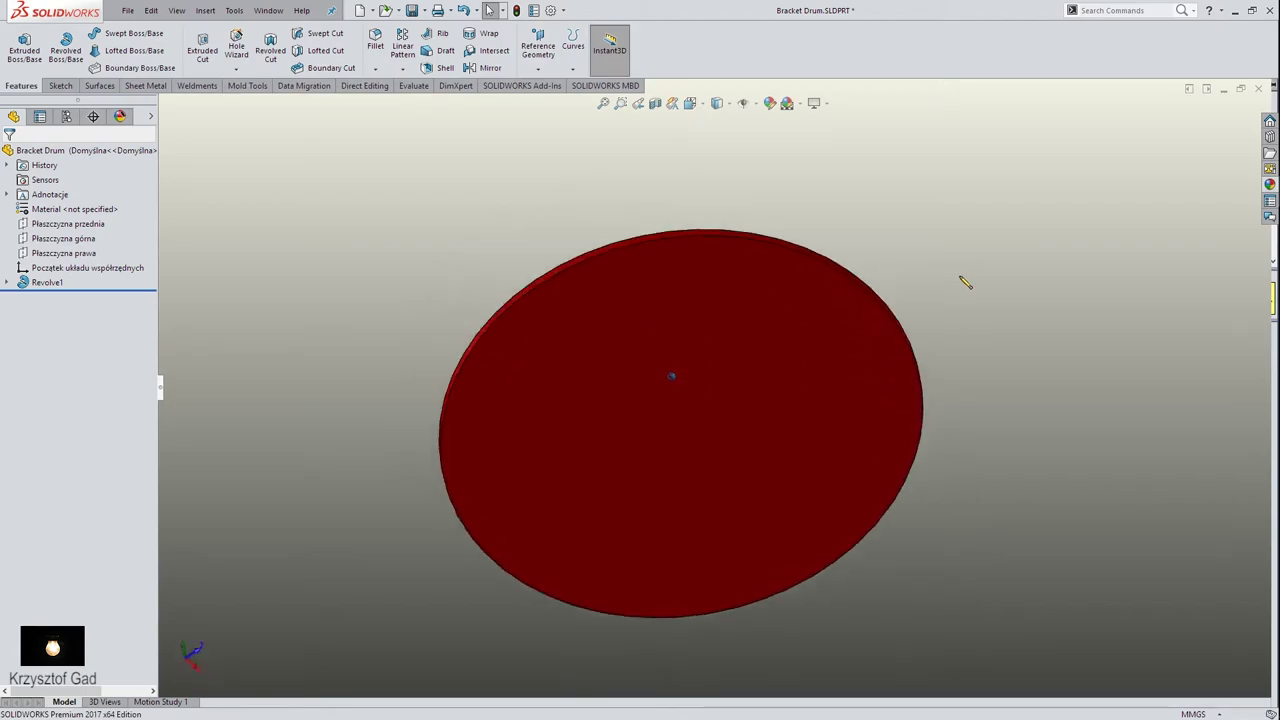
{"action": "key", "text": "Up"}
{"action": "key", "text": "Up"}
{"action": "key", "text": "Up"}
{"action": "key", "text": "Up"}
{"action": "key", "text": "Up"}
{"action": "key", "text": "Up"}
{"action": "key", "text": "Up"}
{"action": "key", "text": "Up"}
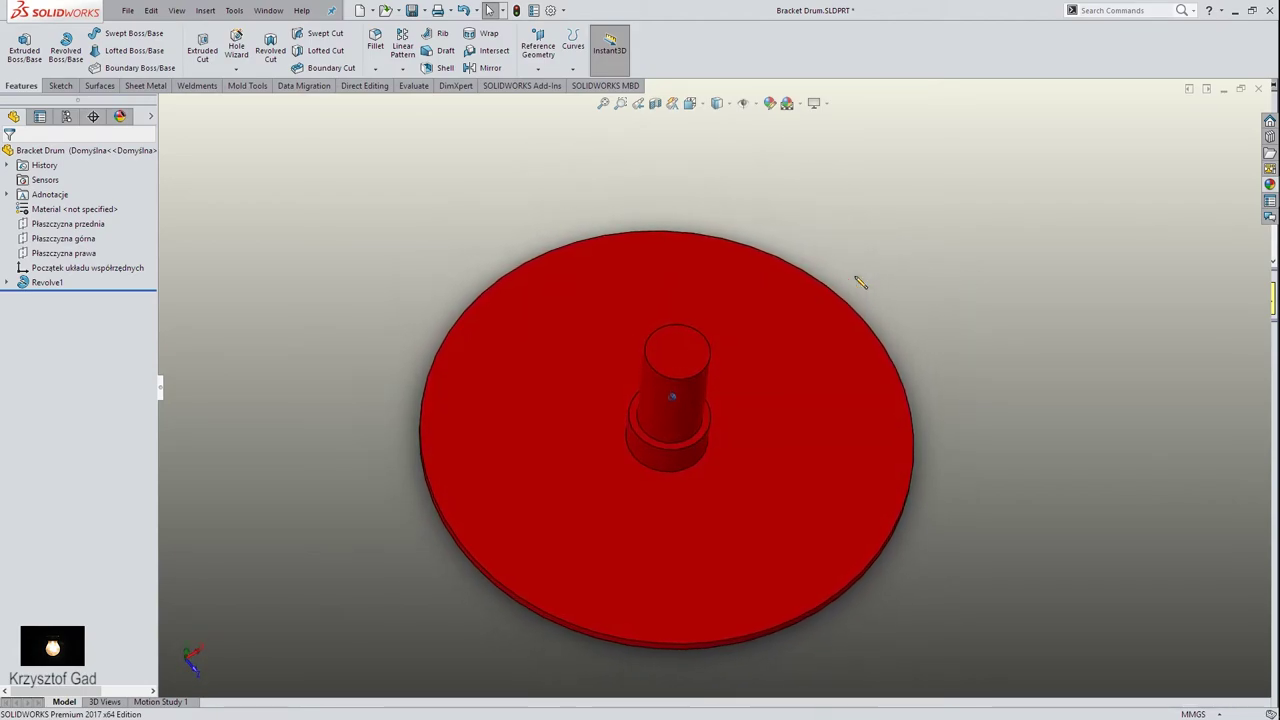
Set the scene's ambient light level to 0.62
{"action": "left_click", "coordinate": [177, 14]}
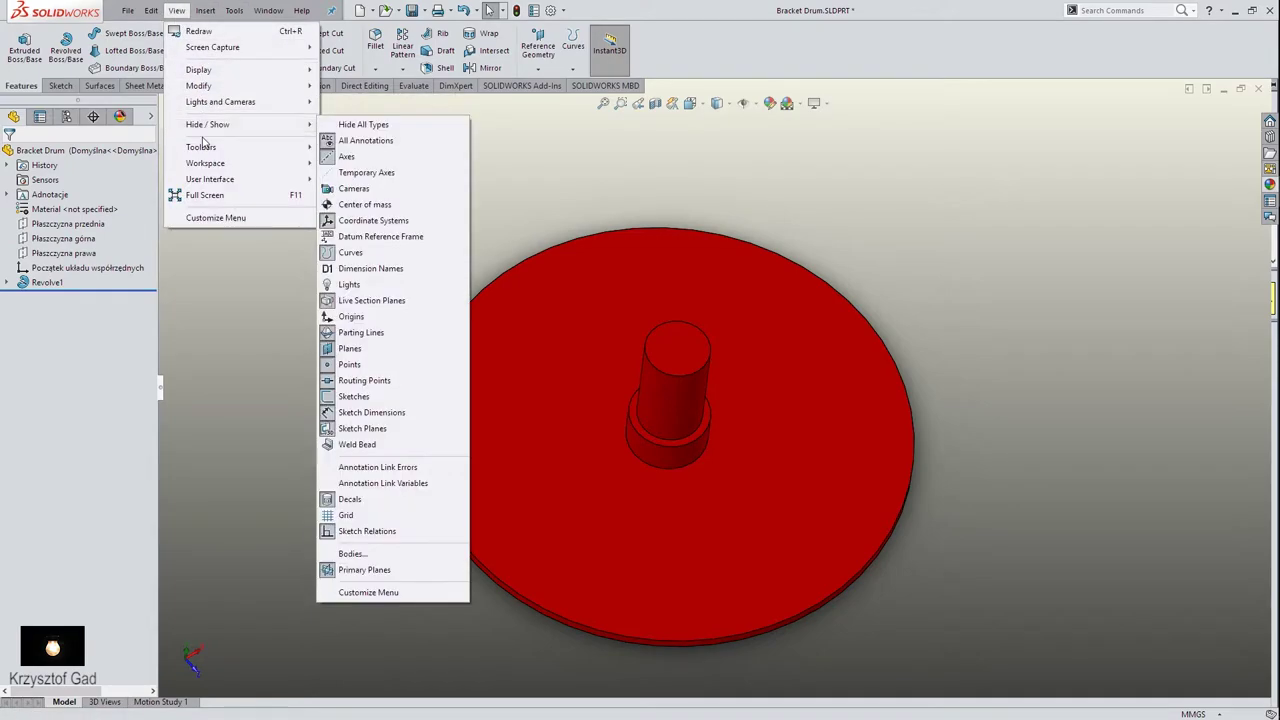
{"action": "mouse_move", "coordinate": [220, 102]}
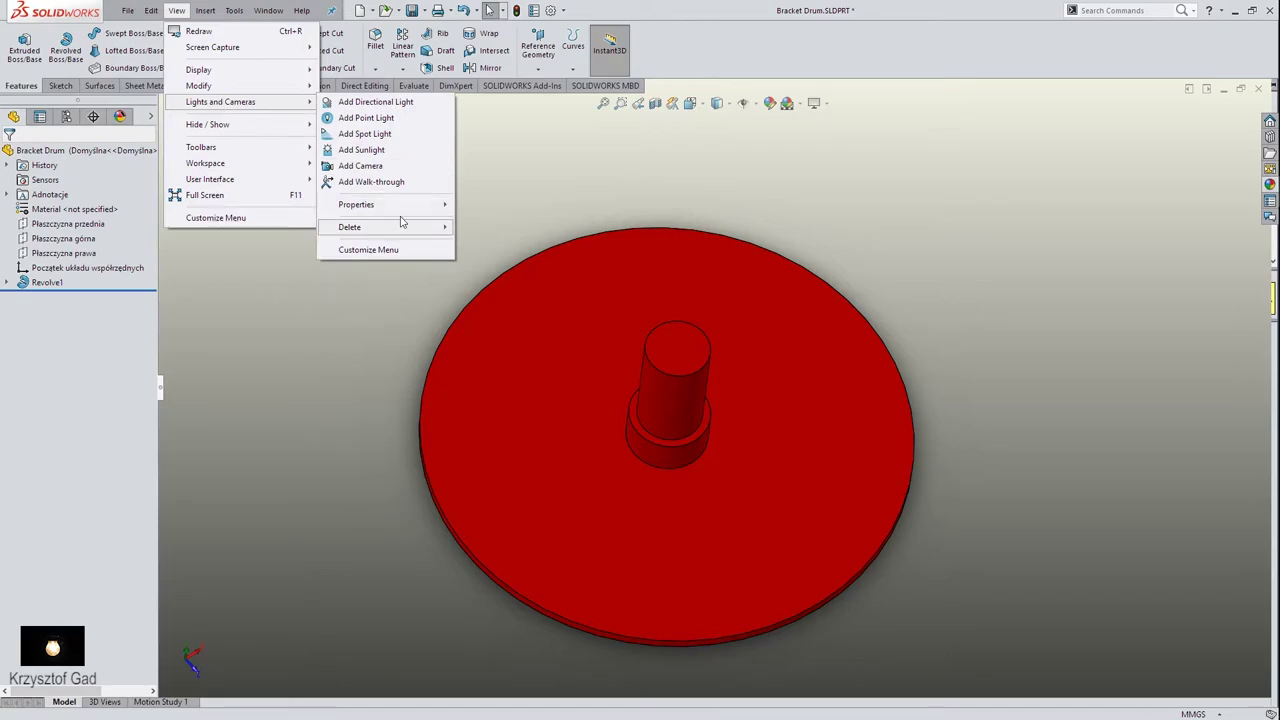
{"action": "mouse_move", "coordinate": [356, 204]}
{"action": "left_click", "coordinate": [540, 205]}
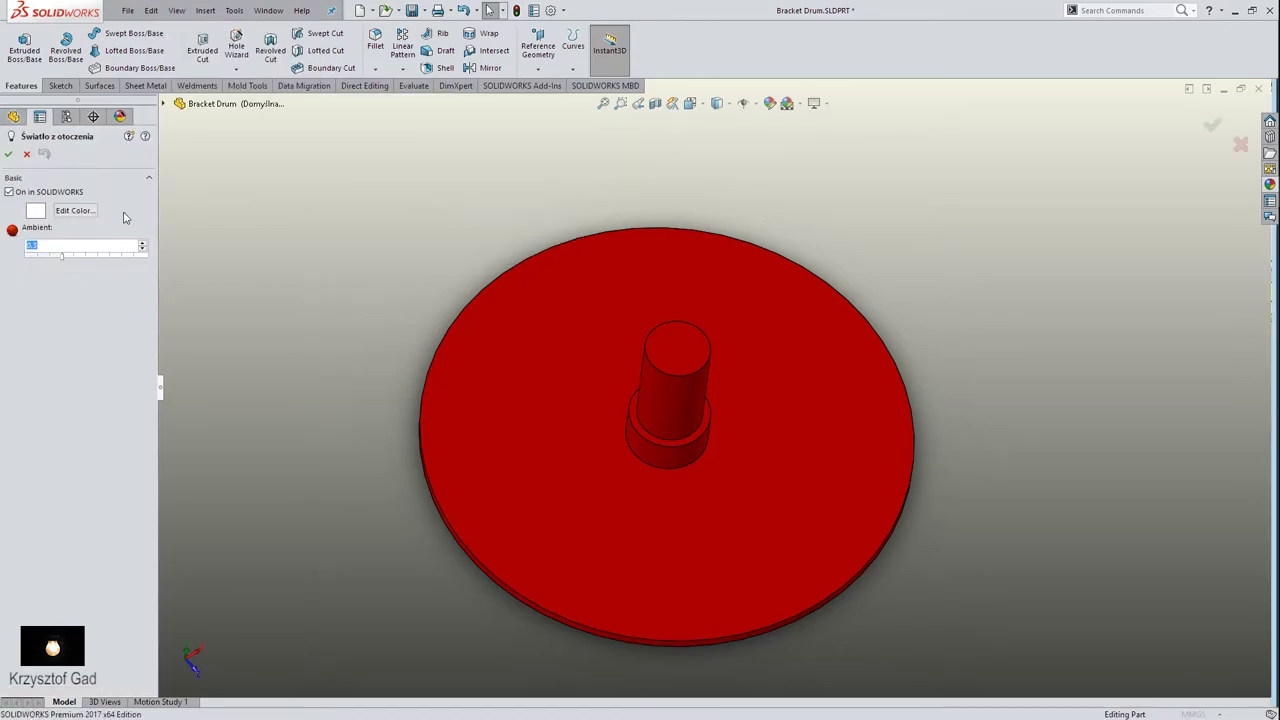
{"action": "left_click", "coordinate": [70, 263]}
{"action": "left_click_drag", "start_coordinate": [53, 262], "coordinate": [104, 262]}
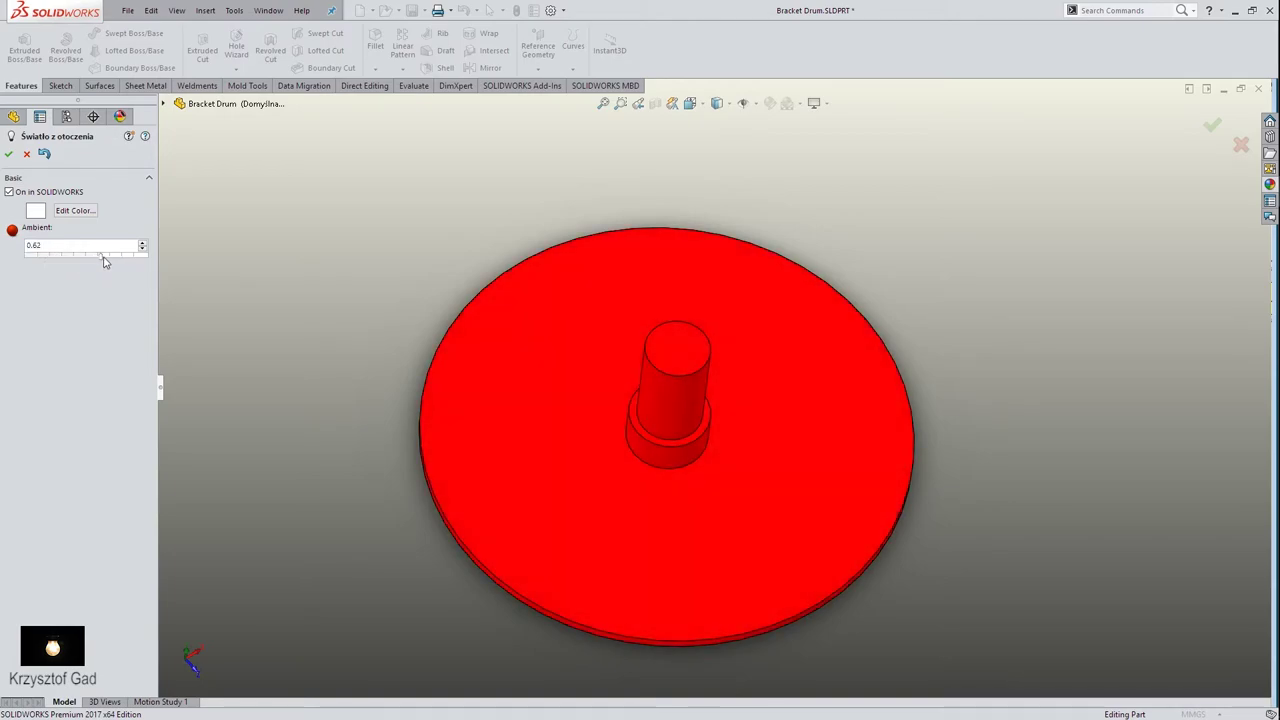
{"action": "left_click", "coordinate": [10, 154]}
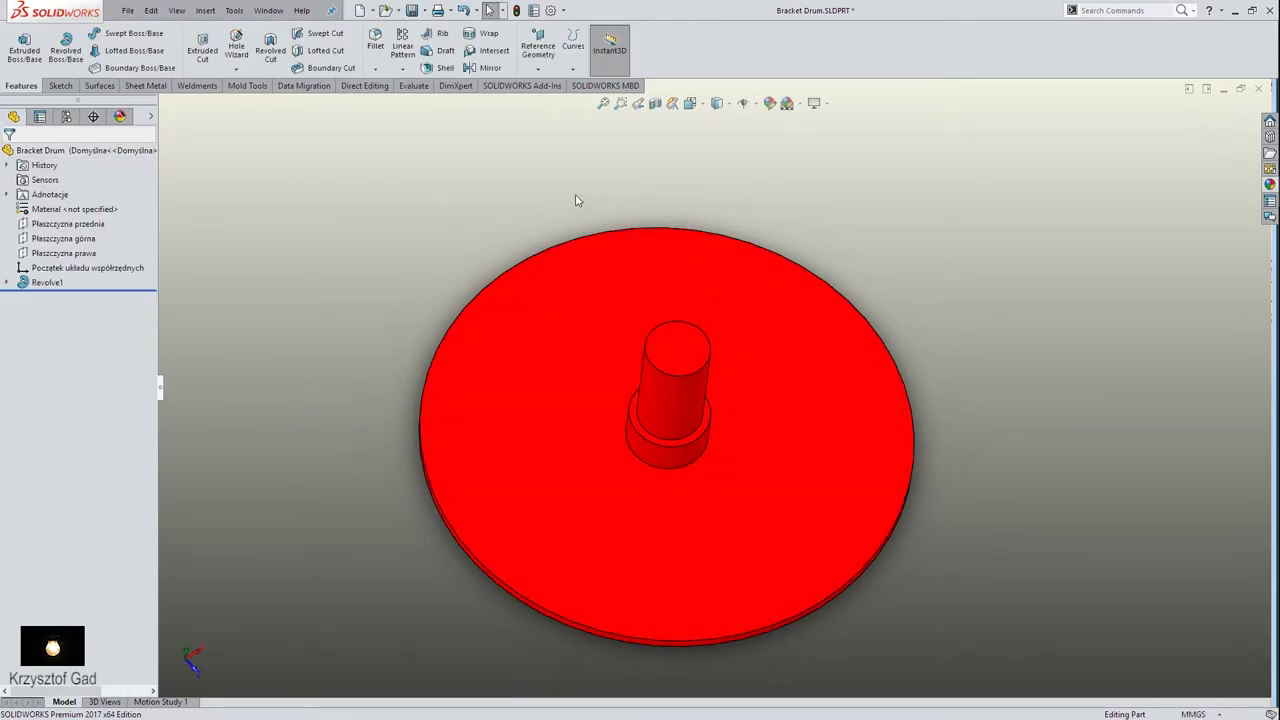
{"action": "mouse_move", "coordinate": [577, 200]}
{"action": "middle_mouse_down"}
{"action": "mouse_move", "coordinate": [543, 200]}
{"action": "mouse_move", "coordinate": [546, 277]}
{"action": "mouse_move", "coordinate": [514, 400]}
{"action": "mouse_move", "coordinate": [416, 296]}
{"action": "mouse_move", "coordinate": [293, 201]}
{"action": "middle_mouse_up"}
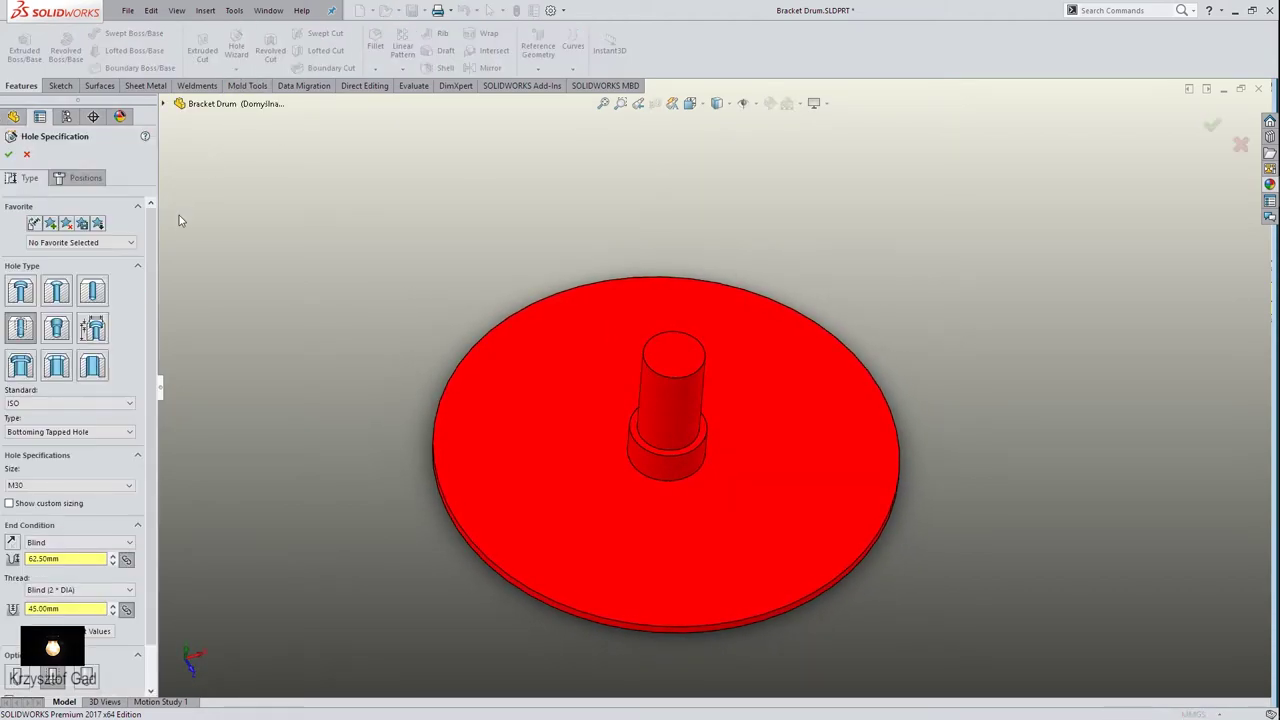
Choose the plain Hole type with the ISO Drill sizes category
{"action": "left_click", "coordinate": [89, 299]}
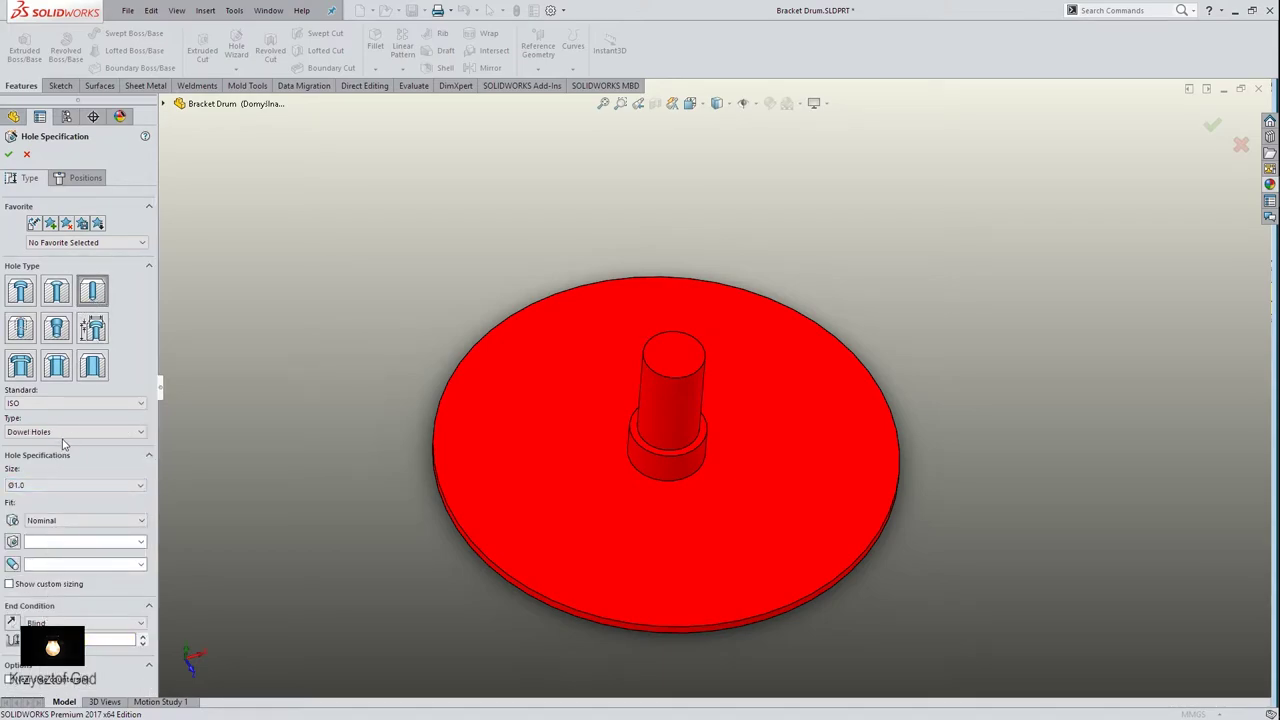
{"action": "left_click", "coordinate": [61, 486]}
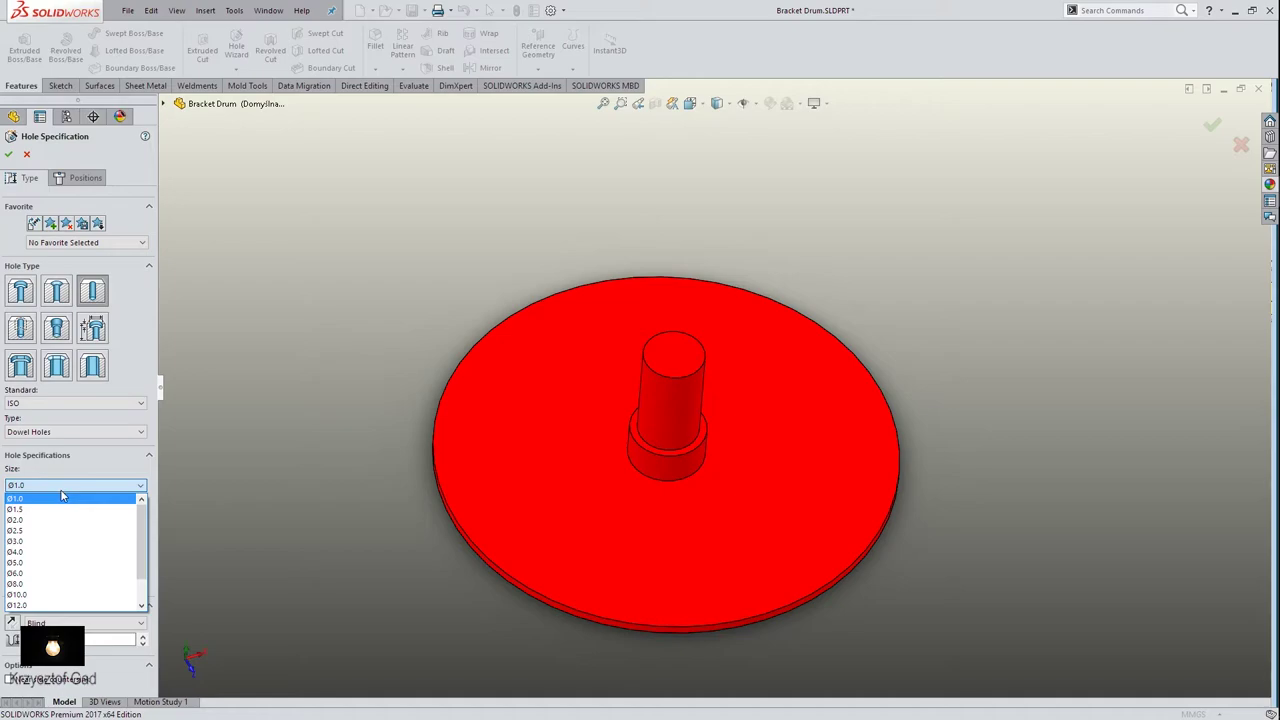
{"action": "left_click", "coordinate": [61, 497]}
{"action": "left_click", "coordinate": [80, 432]}
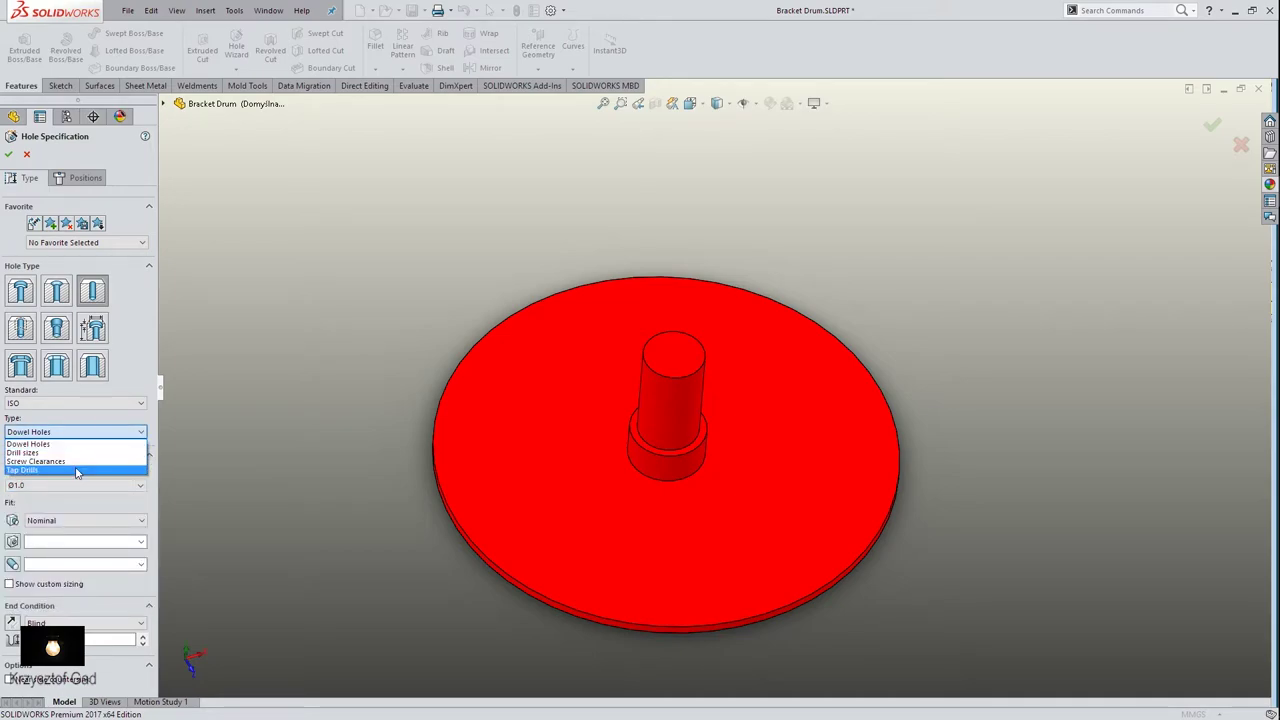
{"action": "left_click", "coordinate": [77, 453]}
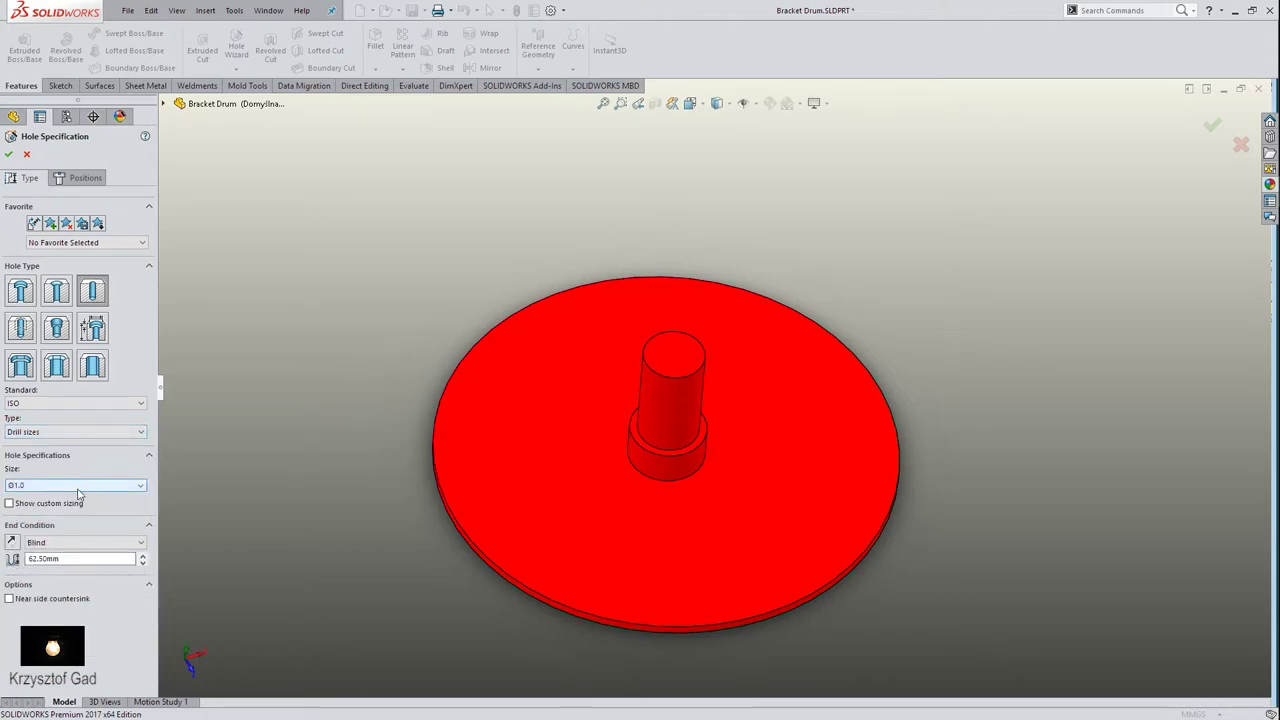
Set the drill size to Ø9.0 with a Through All end condition
{"action": "left_click", "coordinate": [79, 487]}
{"action": "scroll", "coordinate": [82, 520], "scroll_direction": "down", "scroll_amount": 5}
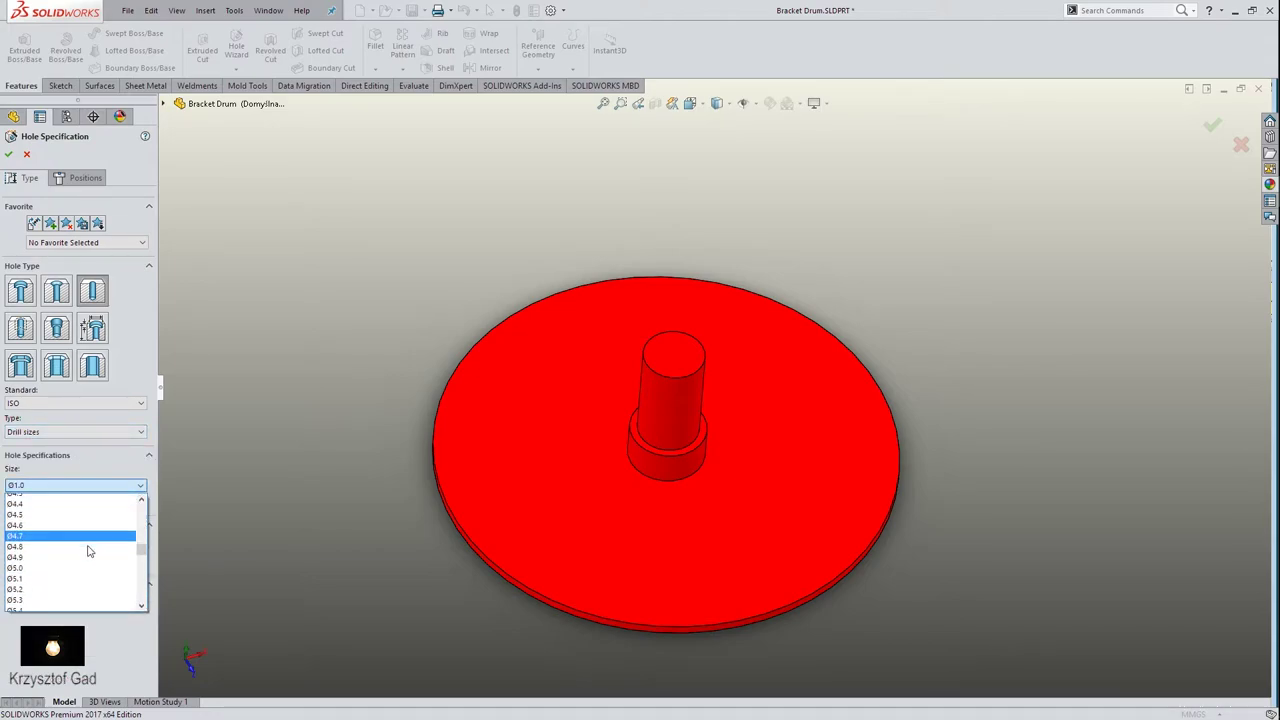
{"action": "scroll", "coordinate": [86, 545], "scroll_direction": "down", "scroll_amount": 7}
{"action": "scroll", "coordinate": [87, 551], "scroll_direction": "down", "scroll_amount": 8}
{"action": "scroll", "coordinate": [87, 551], "scroll_direction": "down", "scroll_amount": 3}
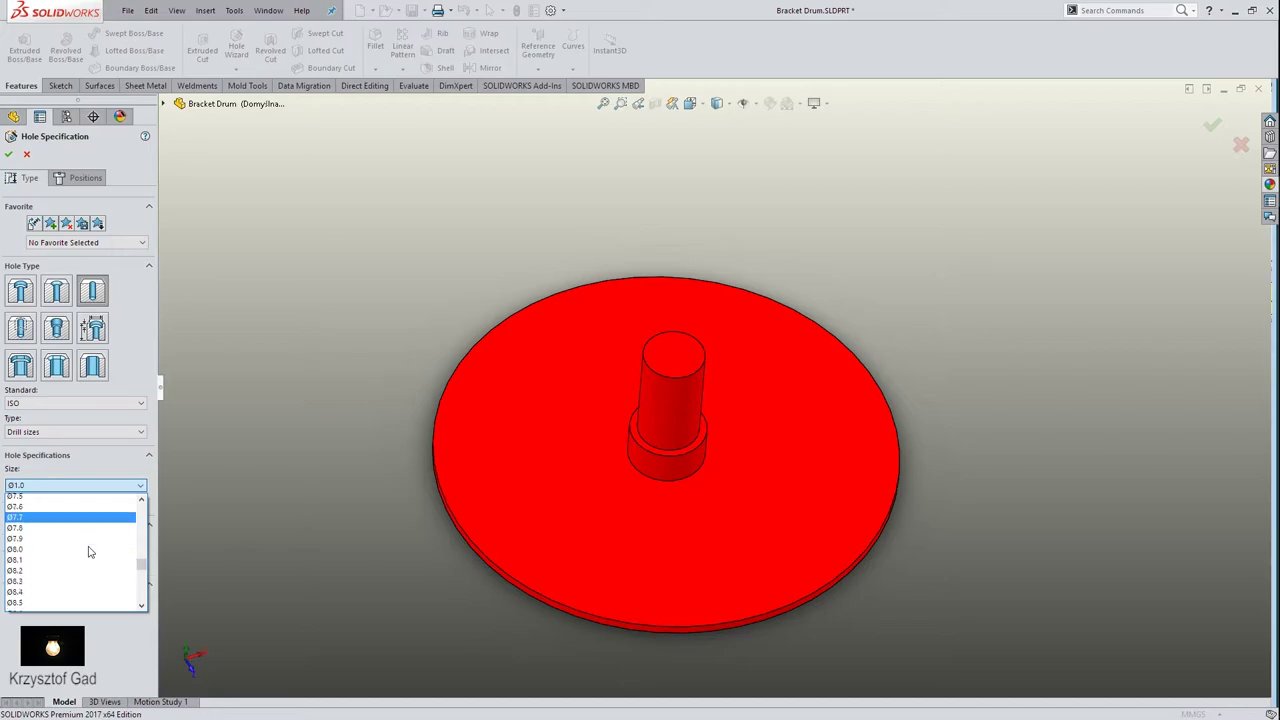
{"action": "scroll", "coordinate": [87, 551], "scroll_direction": "down", "scroll_amount": 3}
{"action": "left_click", "coordinate": [62, 584]}
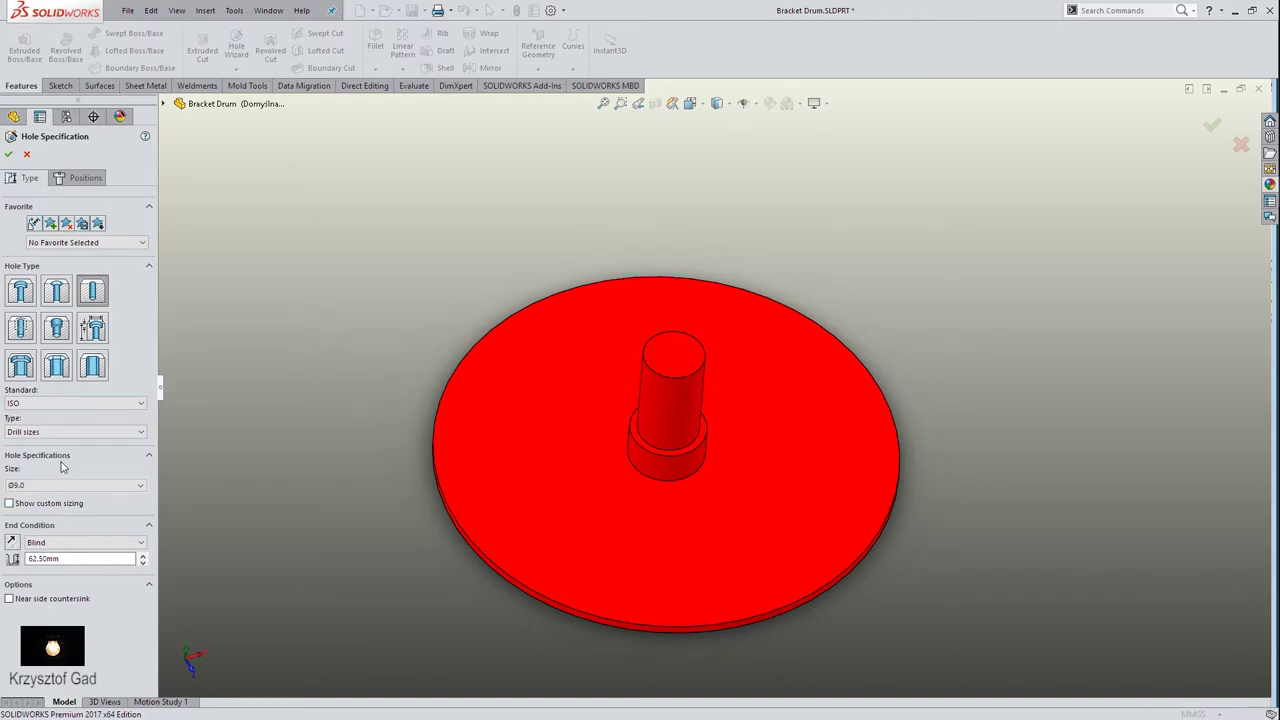
{"action": "left_click", "coordinate": [57, 541]}
{"action": "left_click", "coordinate": [48, 563]}
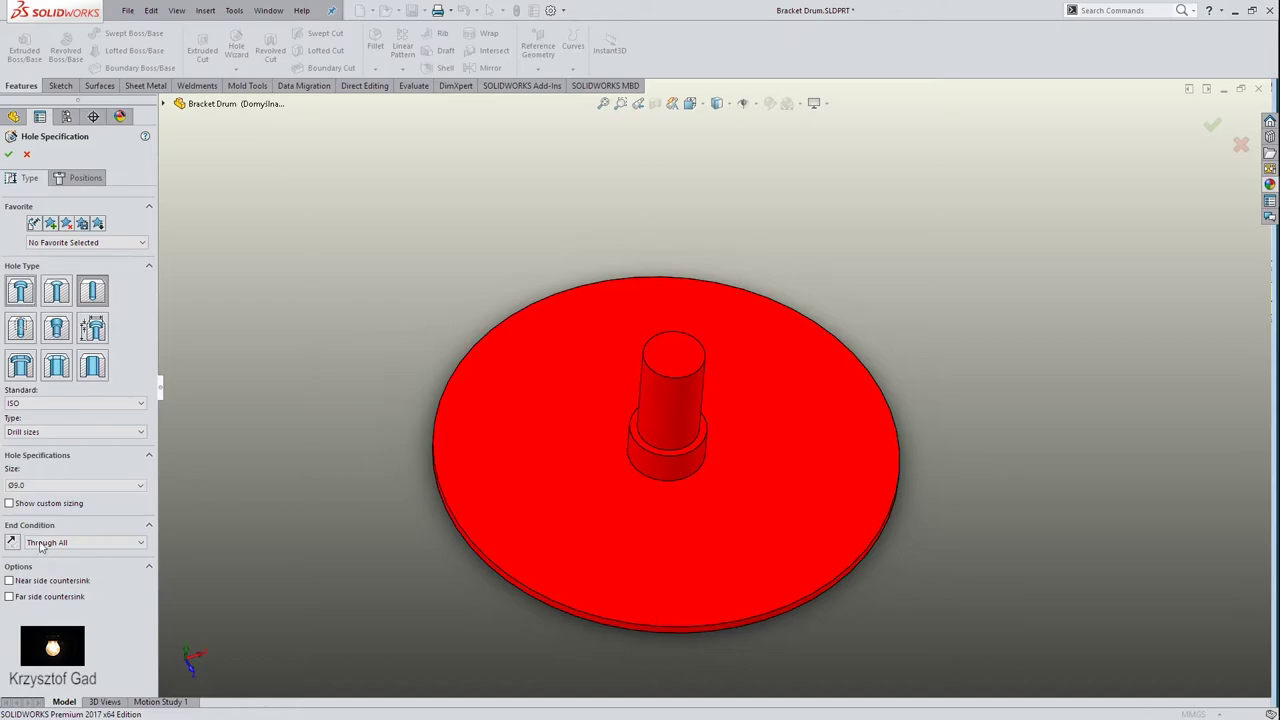
{"action": "left_click", "coordinate": [79, 179]}
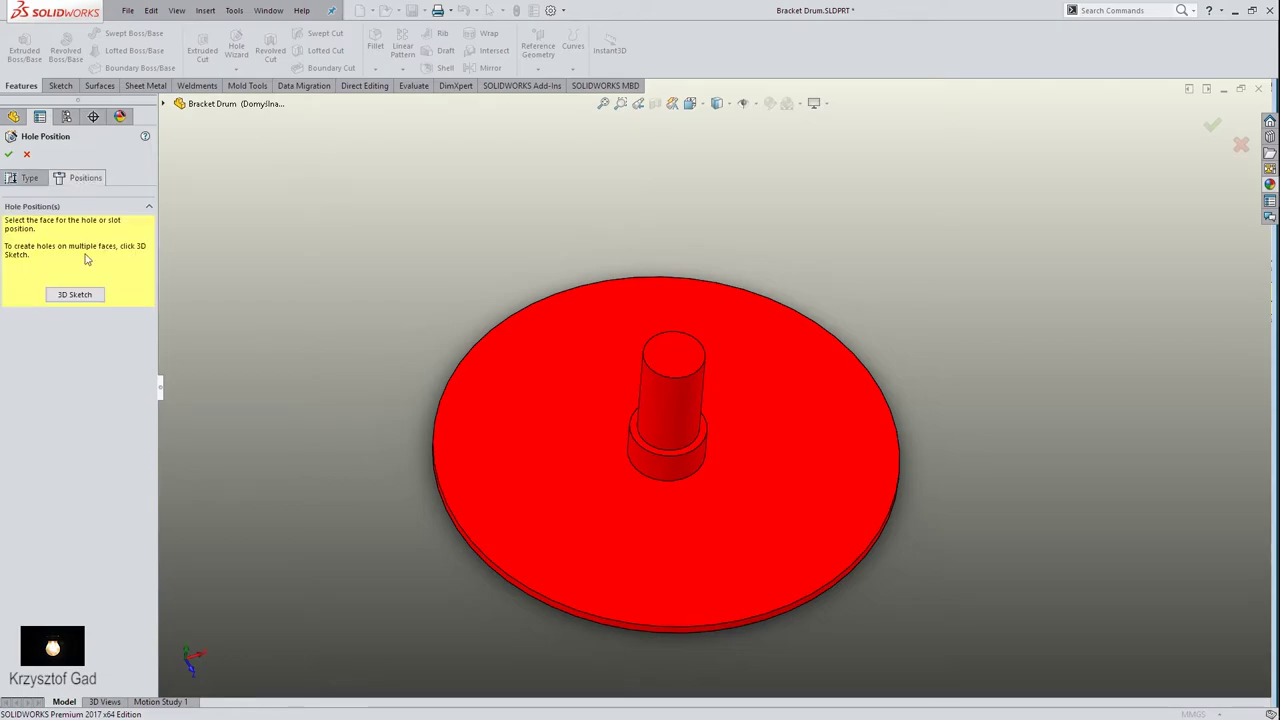
Place the Ø9 hole on the disc's top face at X 120, Y 6 and create it
{"action": "left_click", "coordinate": [90, 295]}
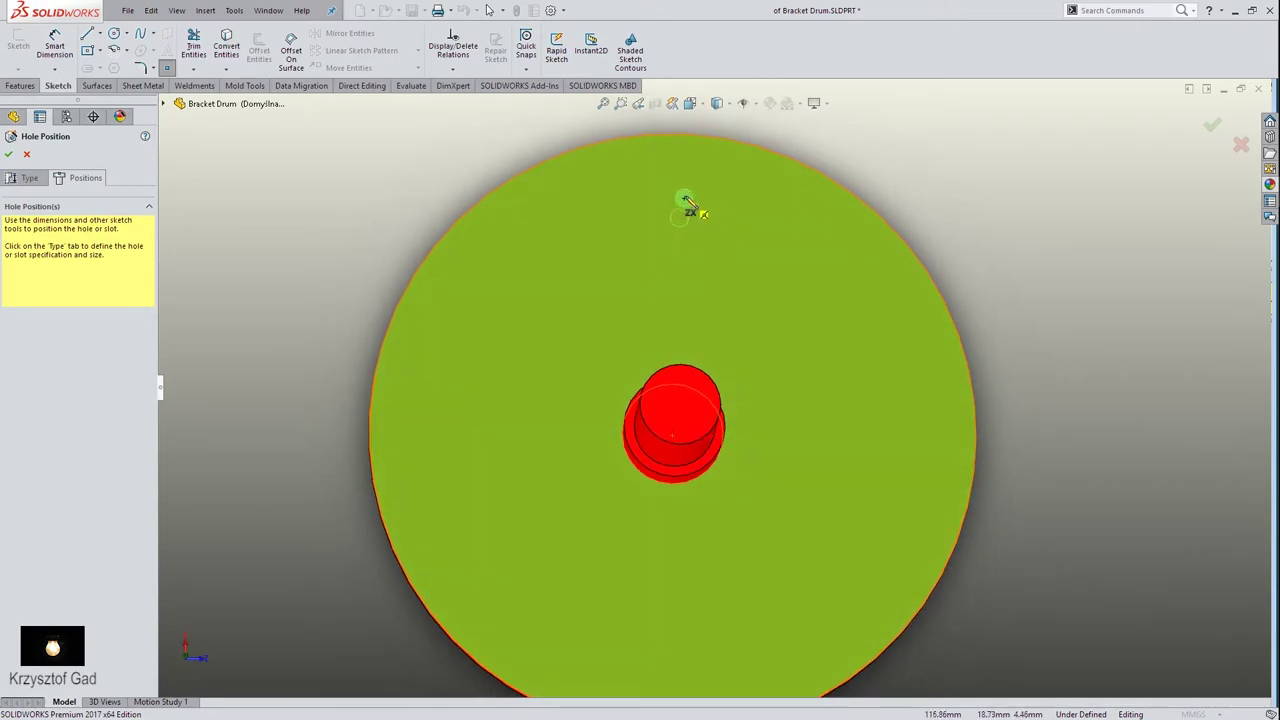
{"action": "left_click", "coordinate": [685, 198]}
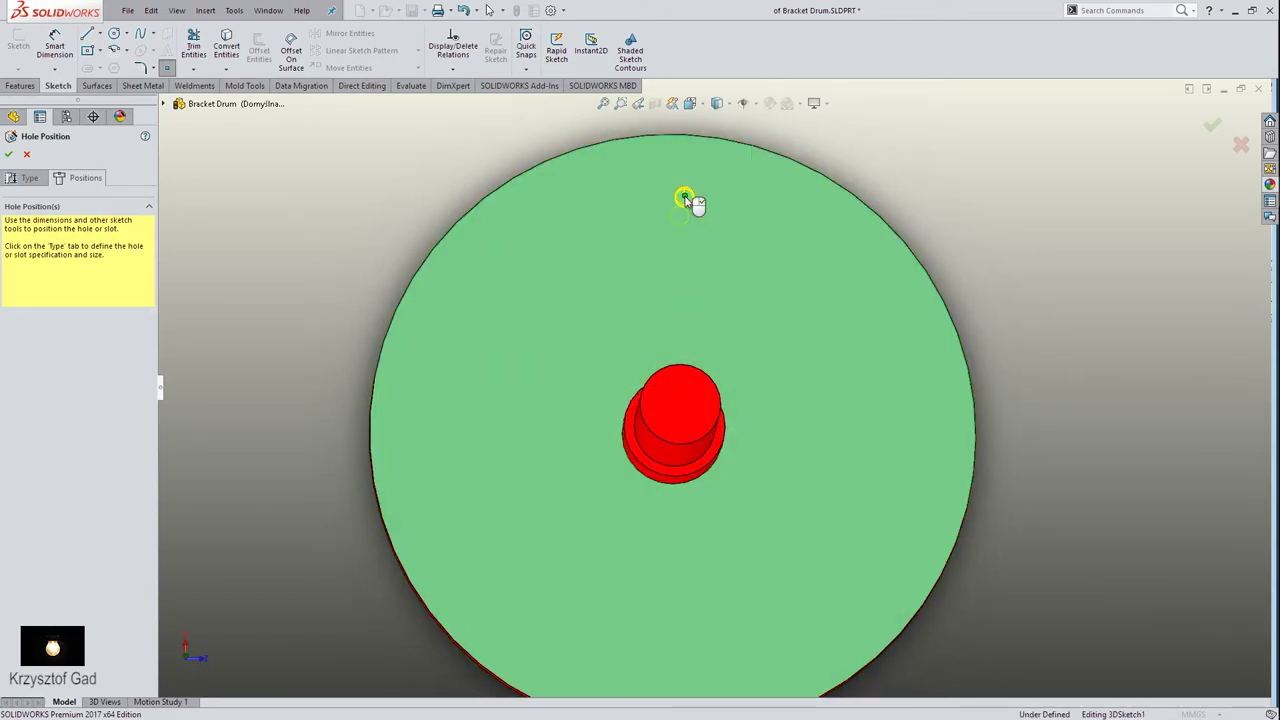
{"action": "left_click", "coordinate": [55, 45]}
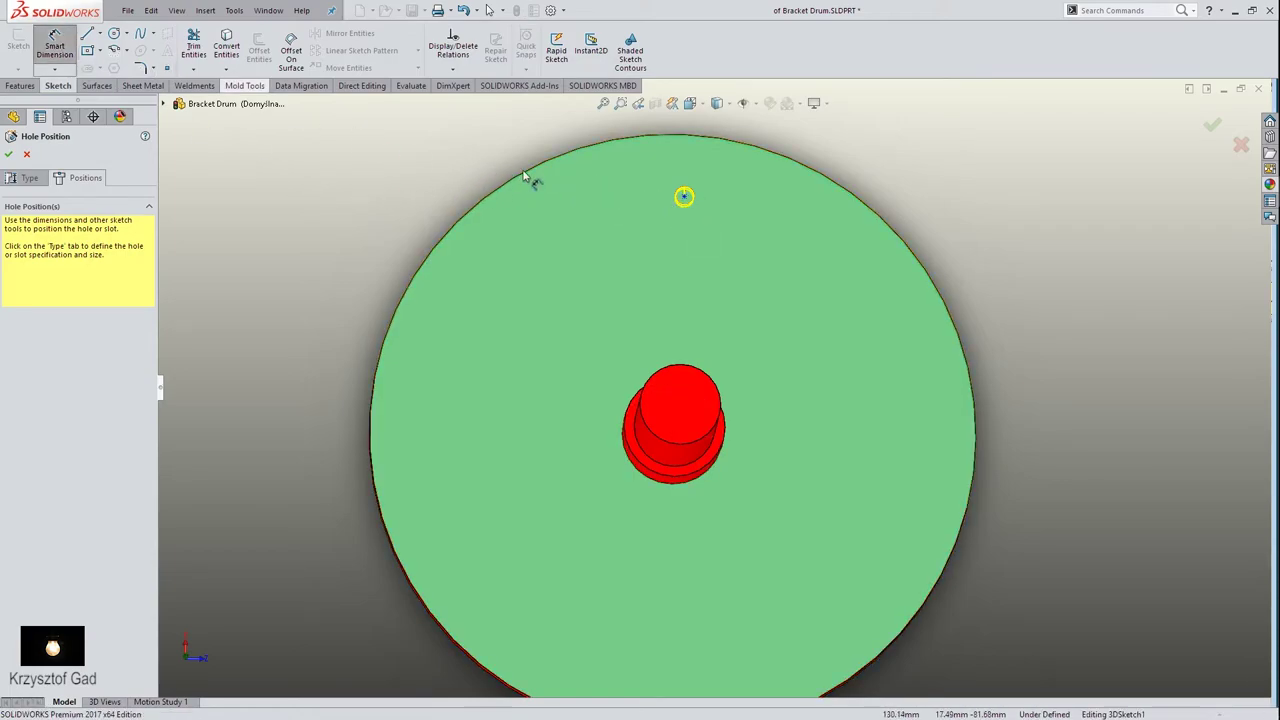
{"action": "left_click", "coordinate": [684, 197]}
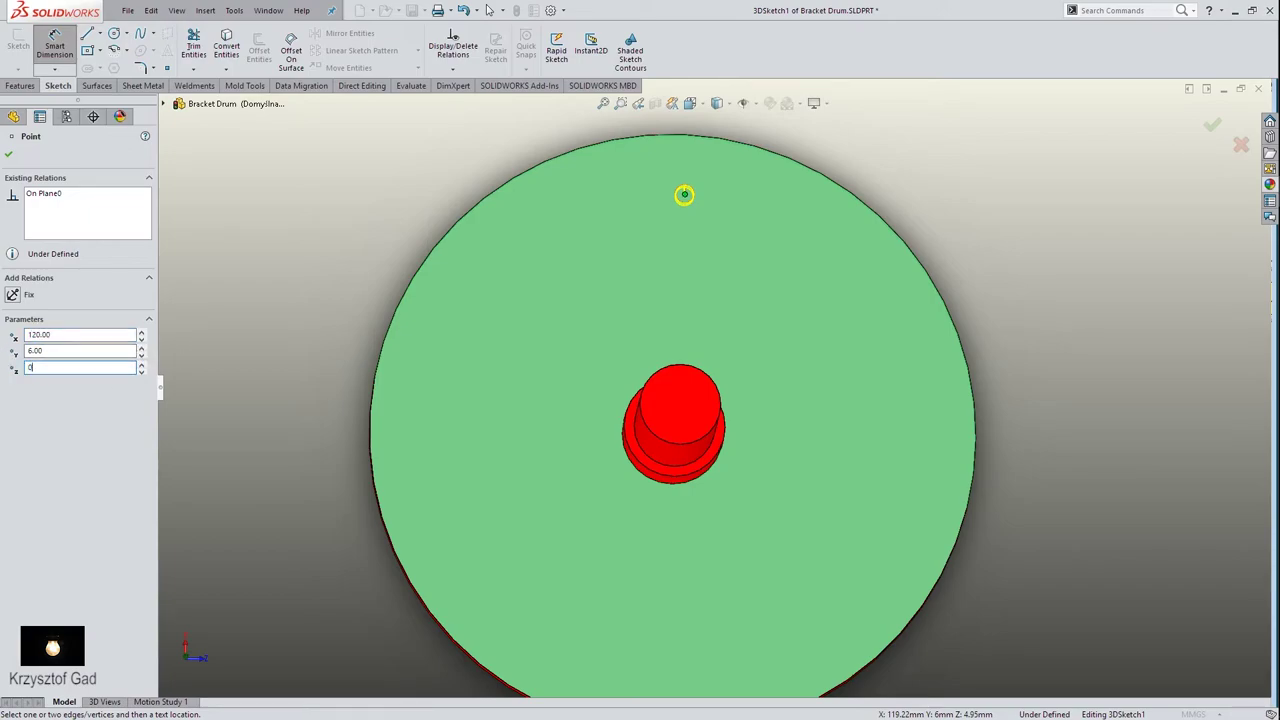
{"action": "left_click", "coordinate": [9, 156]}
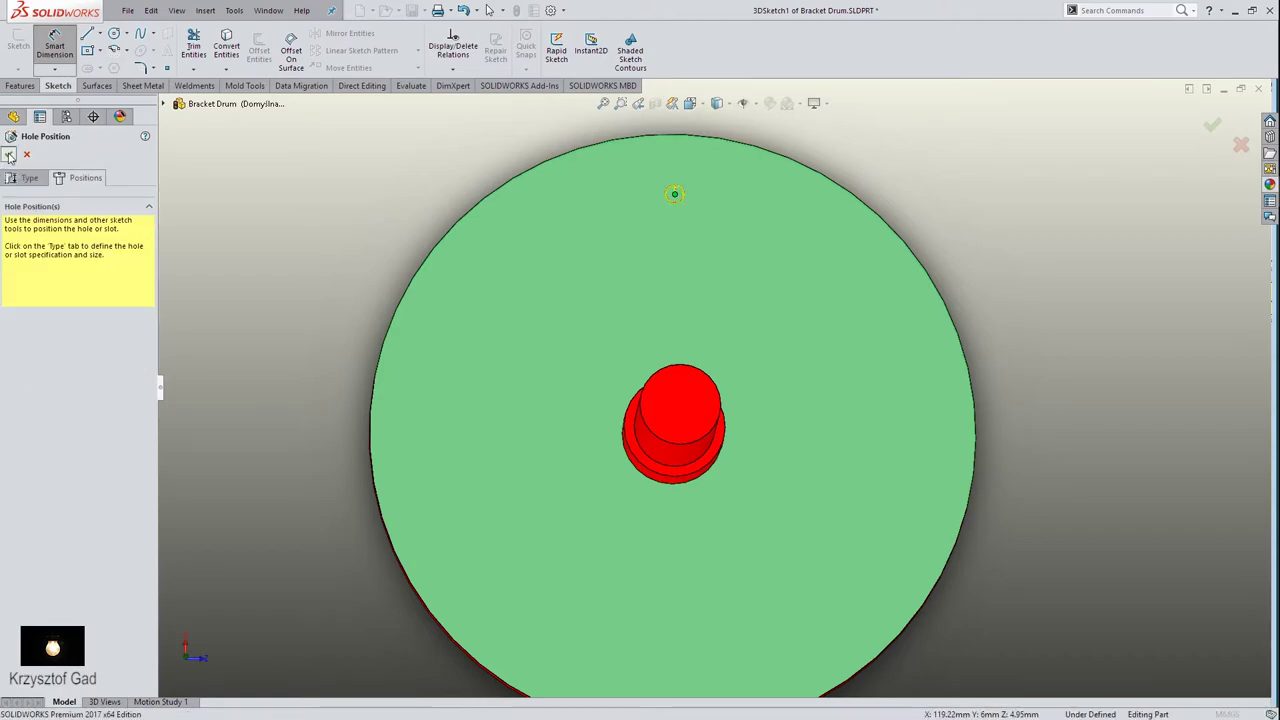
{"action": "left_click", "coordinate": [9, 156]}
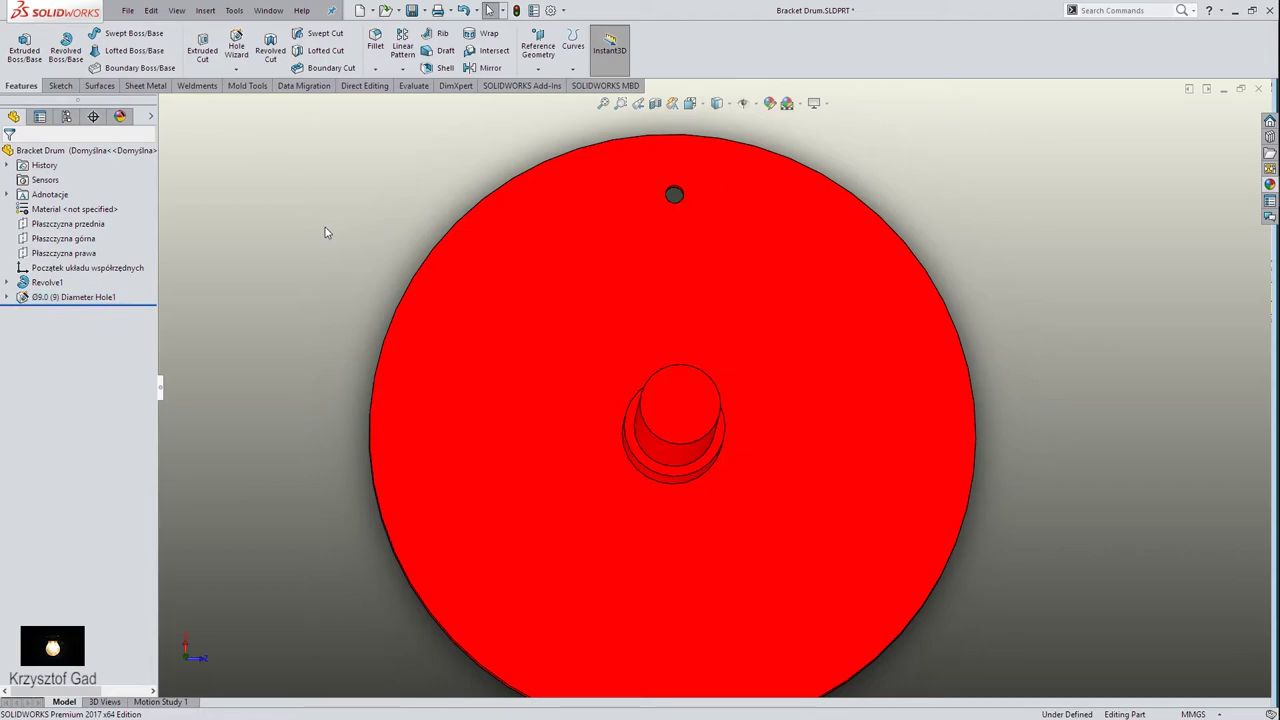
Circular-pattern Diameter Hole1 into 10 instances over 360° around the hub's cylindrical face
{"action": "key", "text": "ctrl+7"}
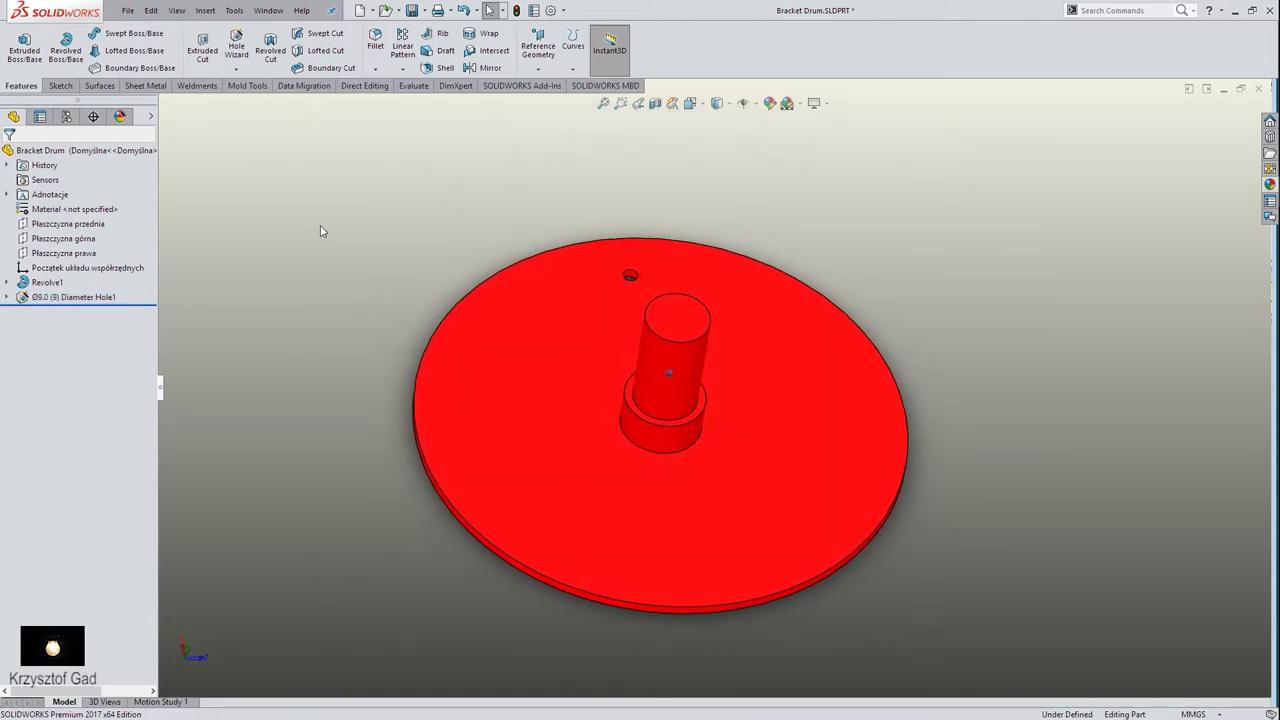
{"action": "left_click", "coordinate": [405, 72]}
{"action": "left_click", "coordinate": [440, 100]}
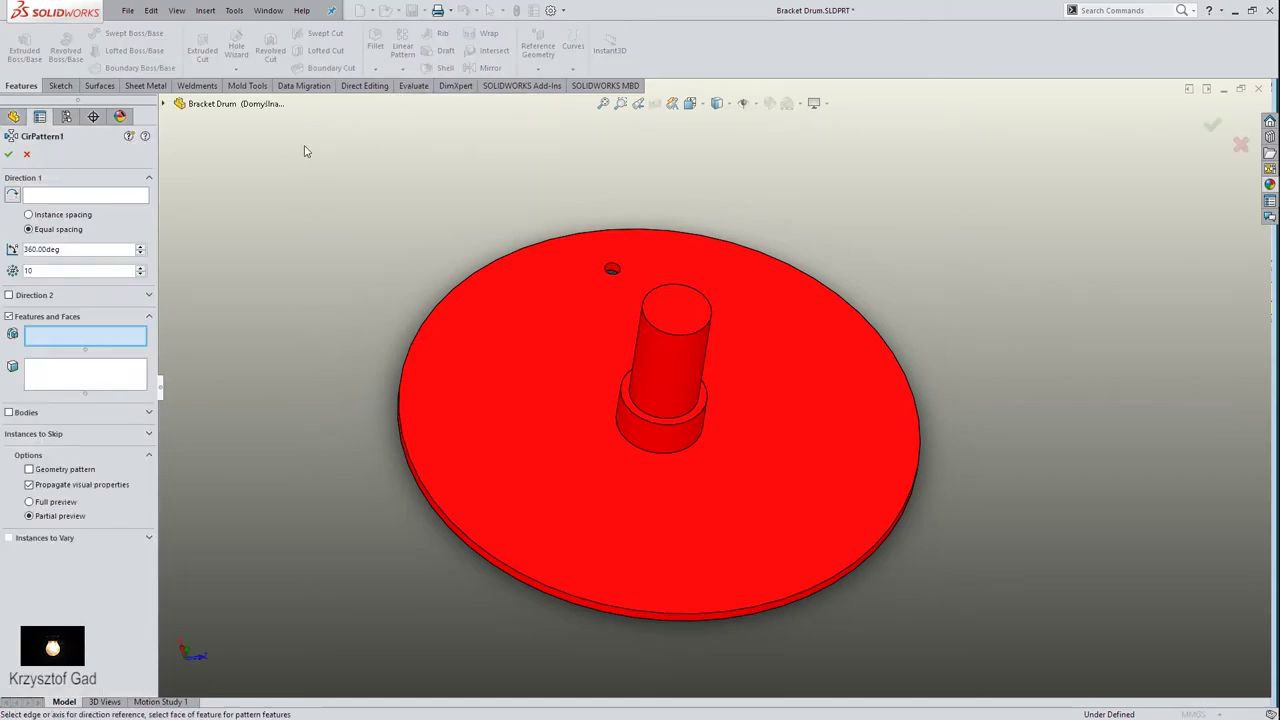
{"action": "left_click", "coordinate": [166, 104]}
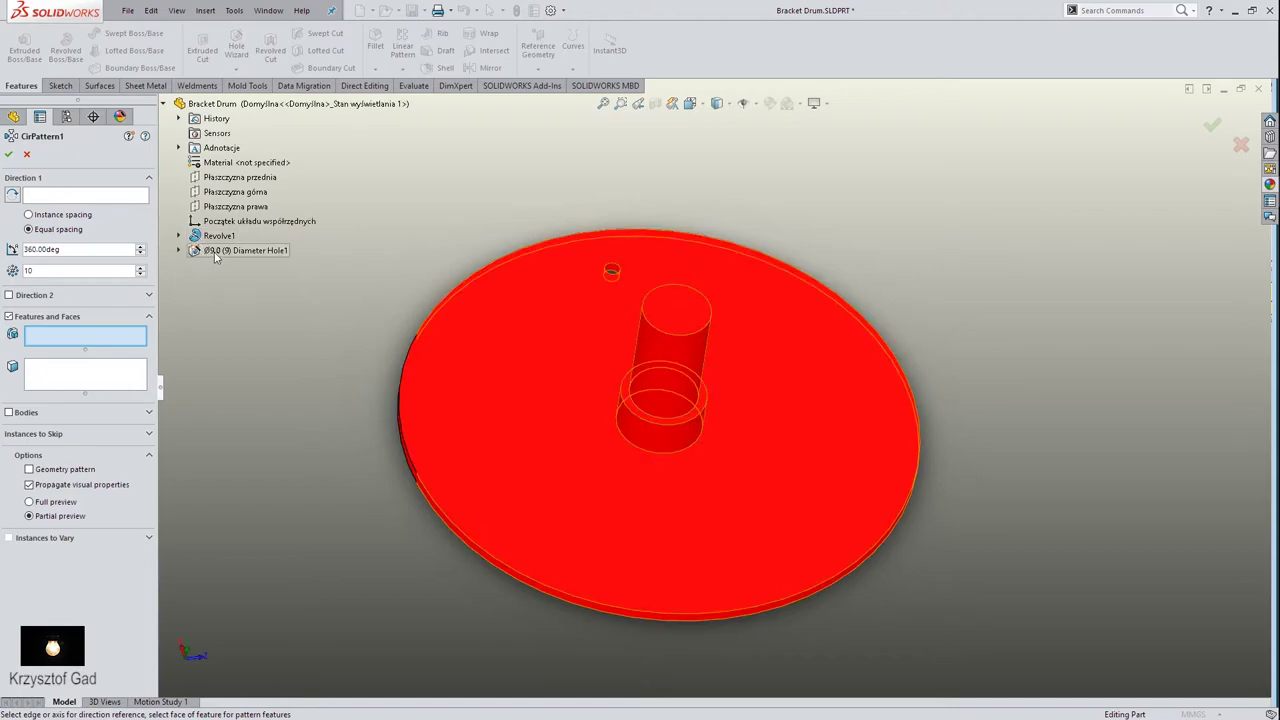
{"action": "left_click", "coordinate": [215, 251]}
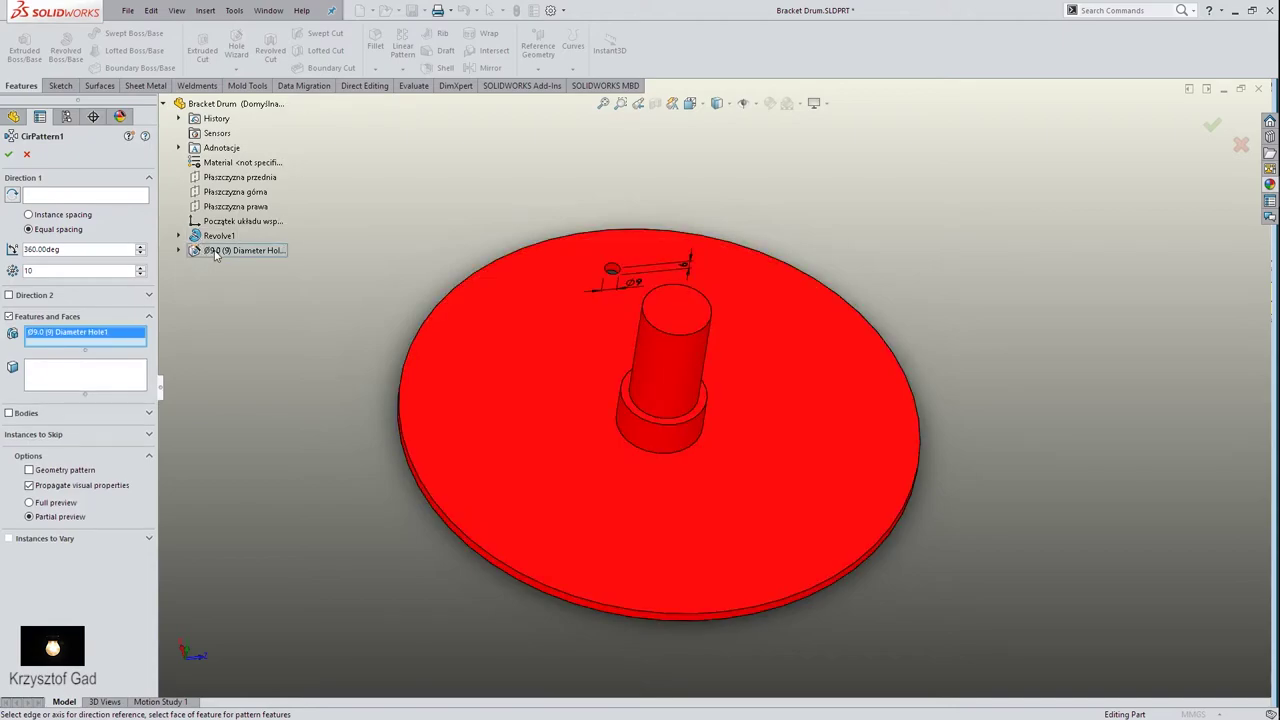
{"action": "left_click", "coordinate": [68, 195]}
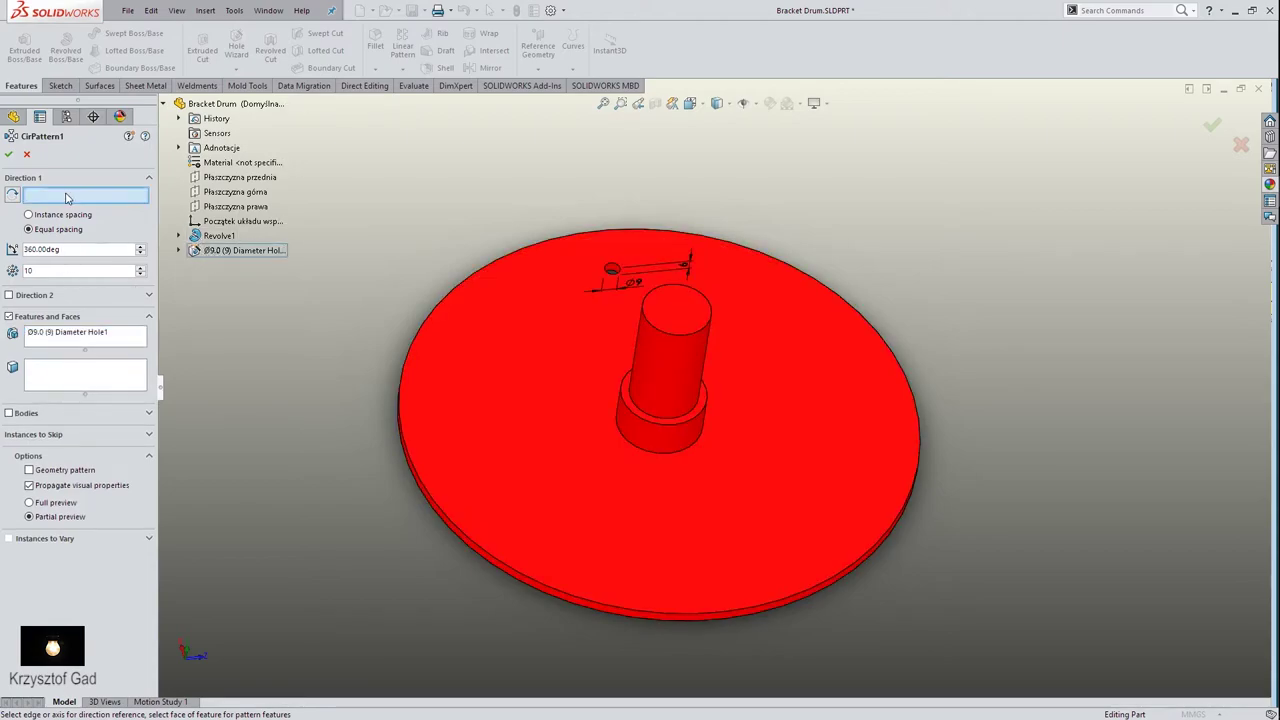
{"action": "left_click", "coordinate": [674, 376]}
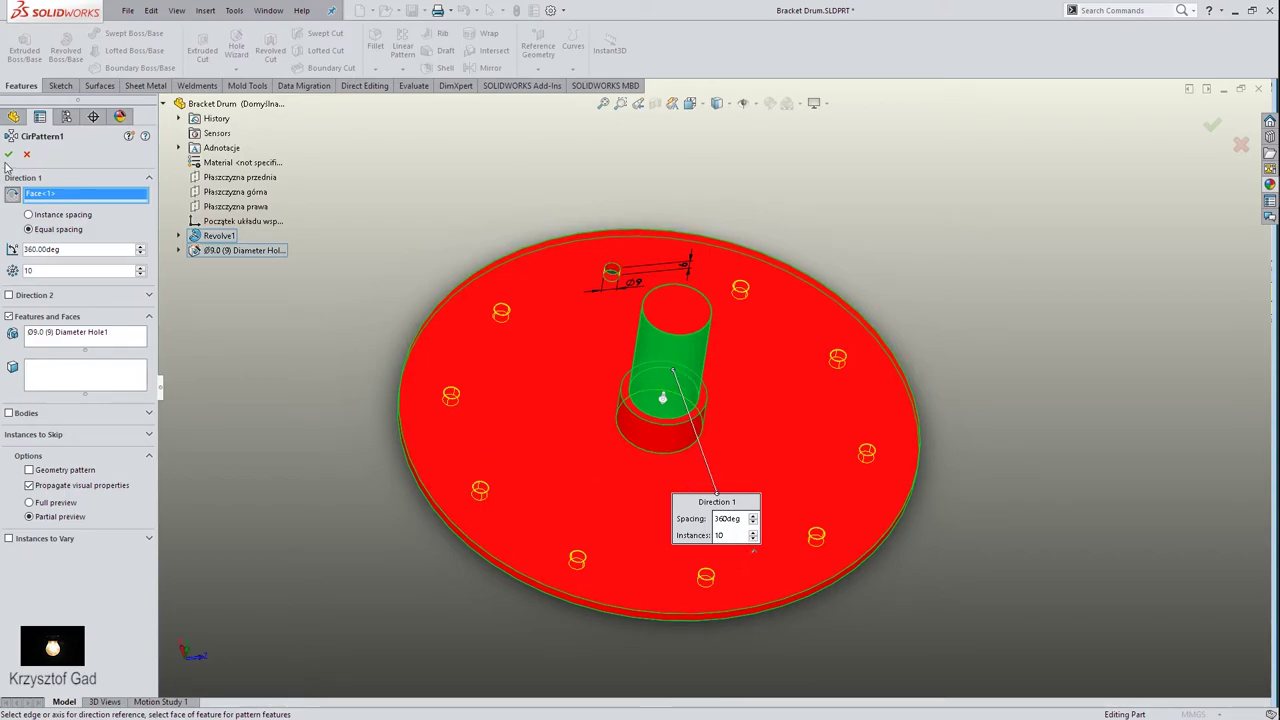
{"action": "key", "text": "Return"}
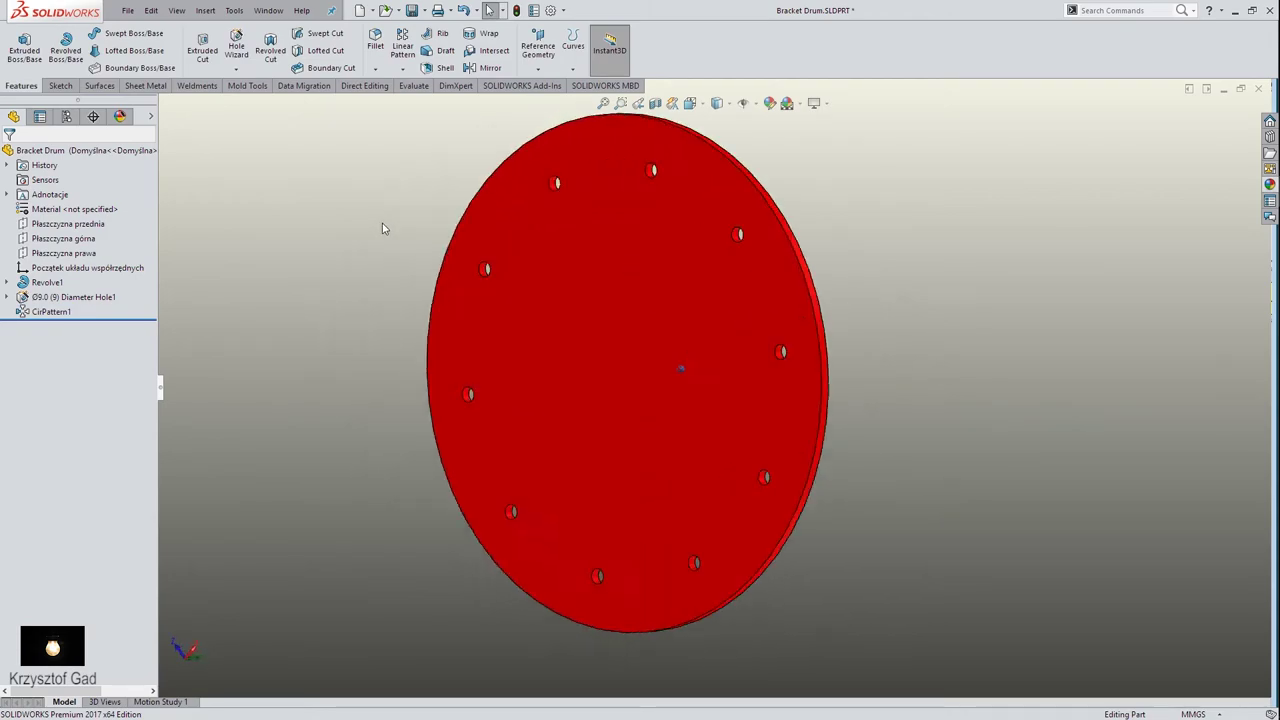
{"action": "key", "text": "ctrl+7"}
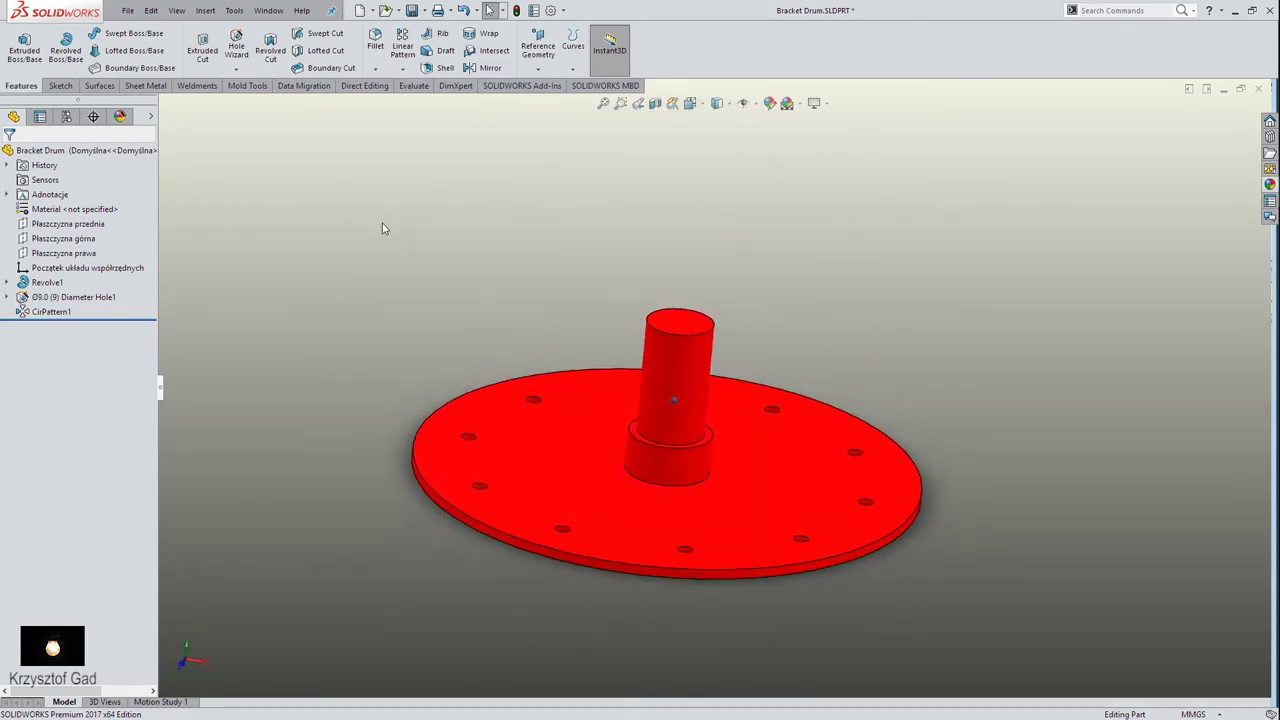
Apply a 2 mm fillet to the disc's upper and lower outer edges and the hub's base edge
{"action": "left_click", "coordinate": [378, 48]}
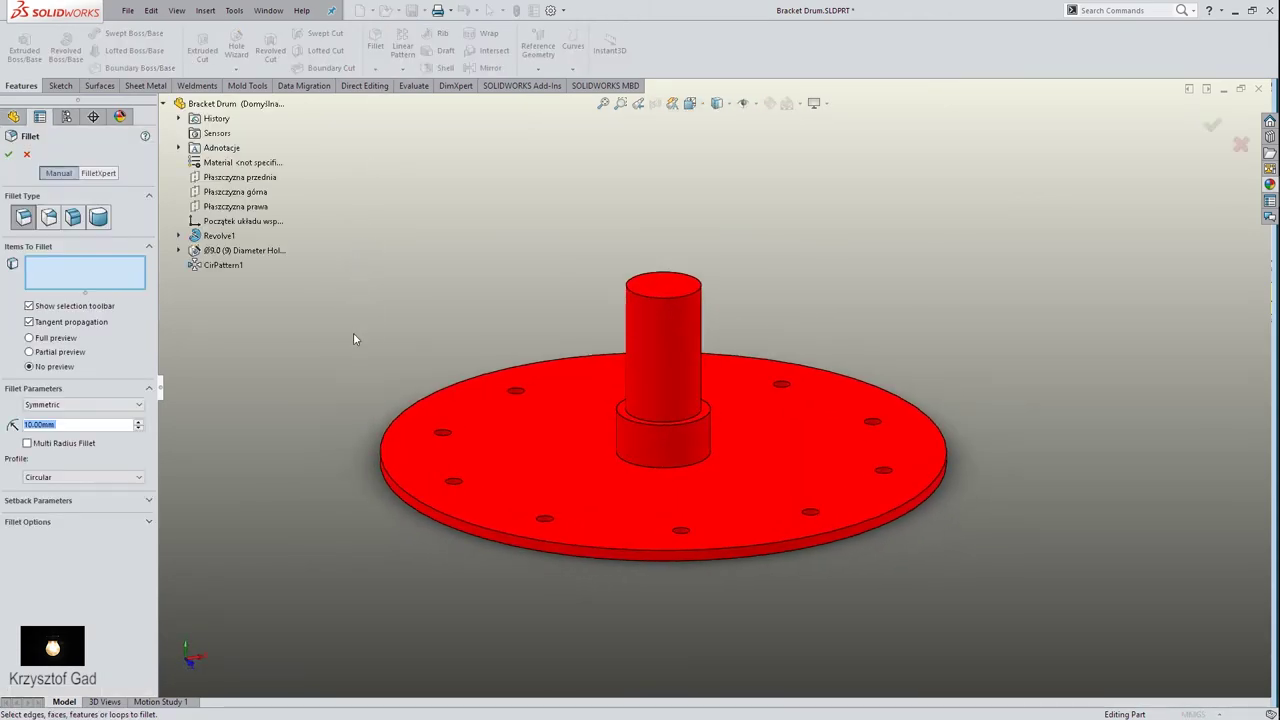
{"action": "type", "text": "2"}
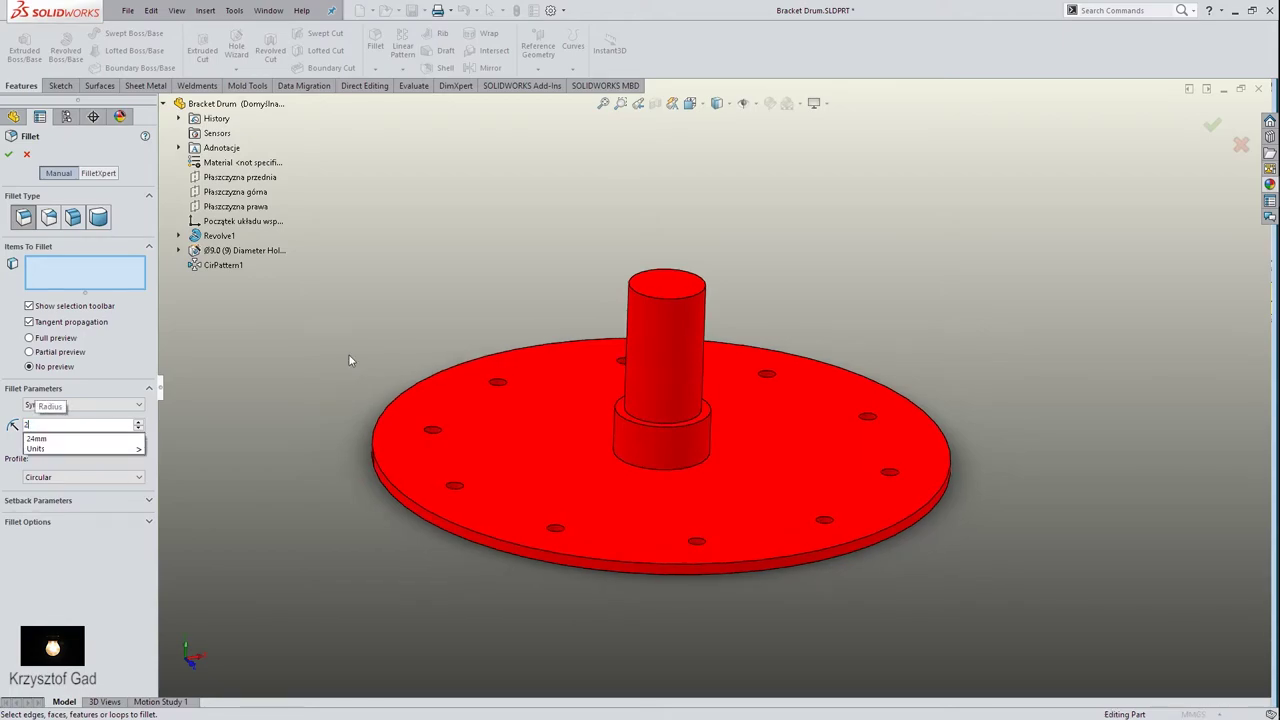
{"action": "left_click", "coordinate": [457, 532]}
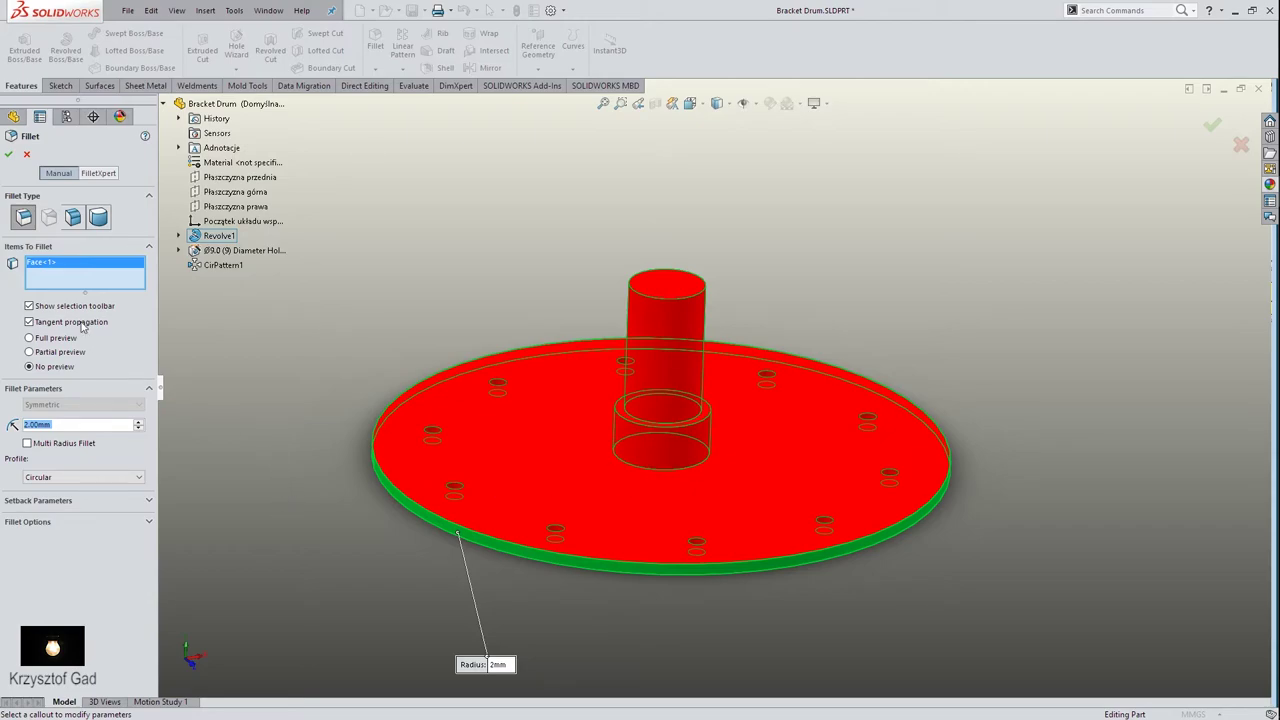
{"action": "right_click", "coordinate": [62, 274]}
{"action": "left_click", "coordinate": [110, 293]}
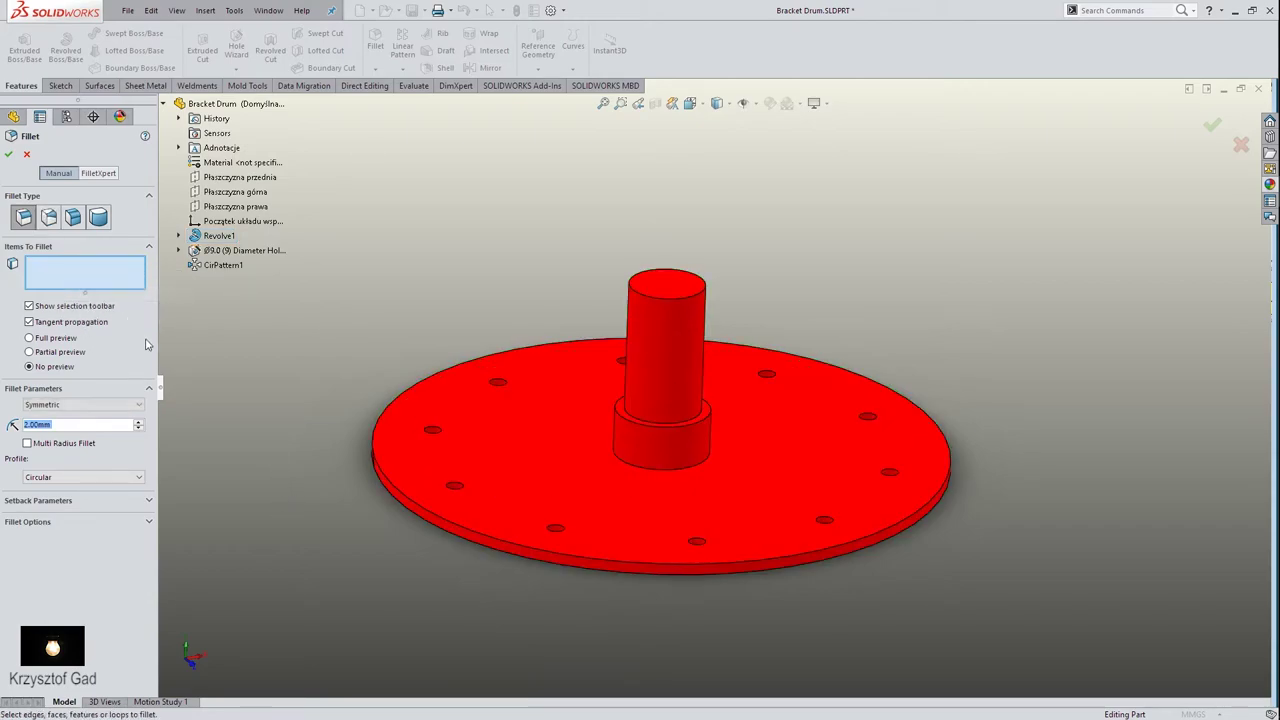
{"action": "left_click", "coordinate": [516, 553]}
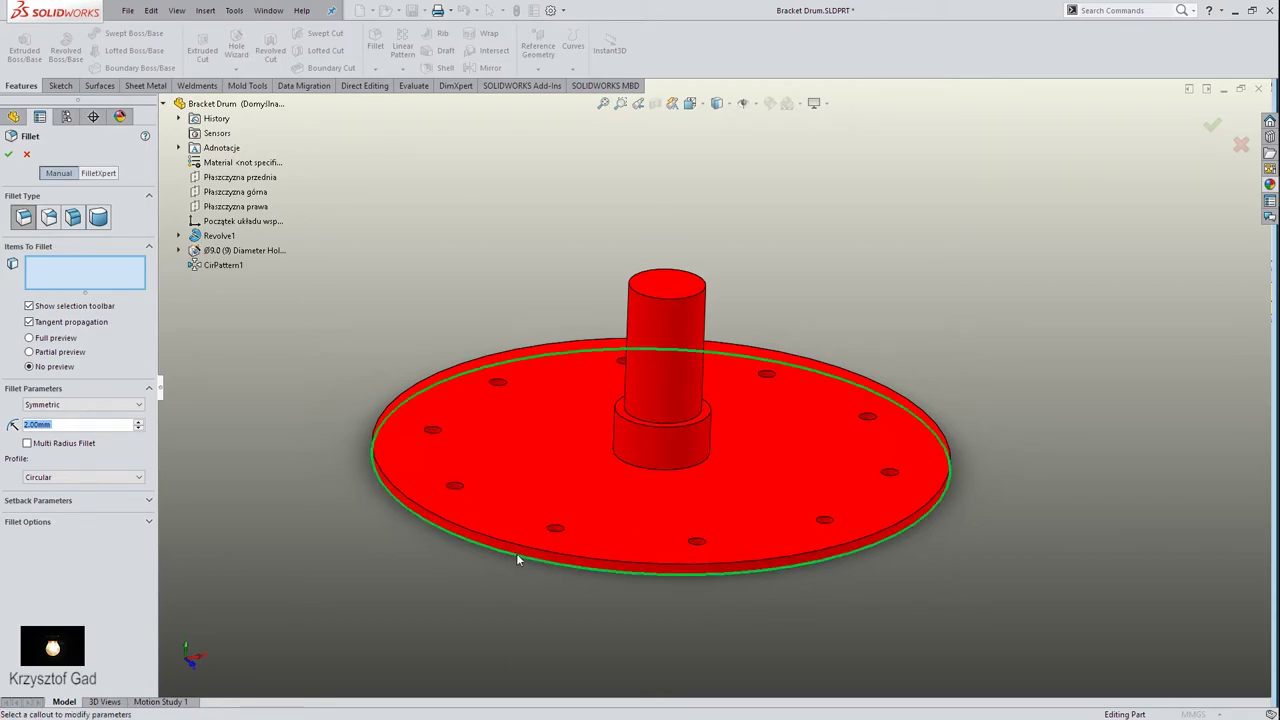
{"action": "left_click", "coordinate": [535, 551]}
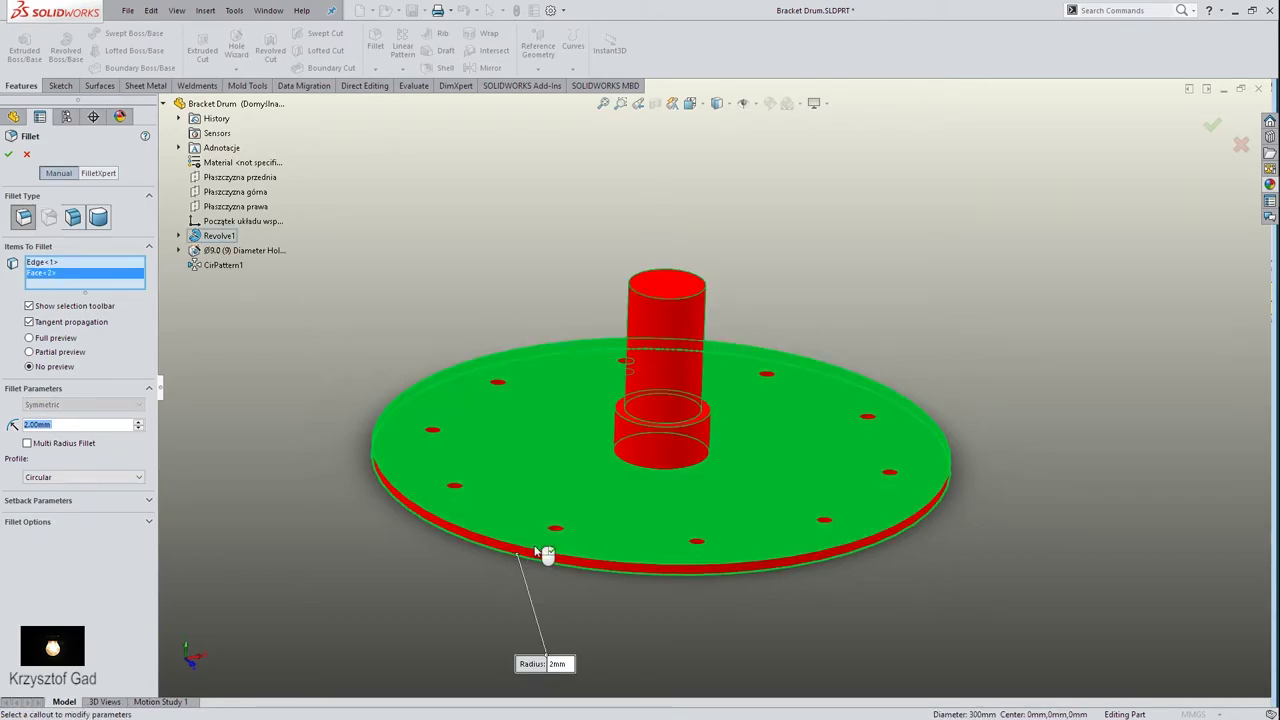
{"action": "right_click", "coordinate": [45, 278]}
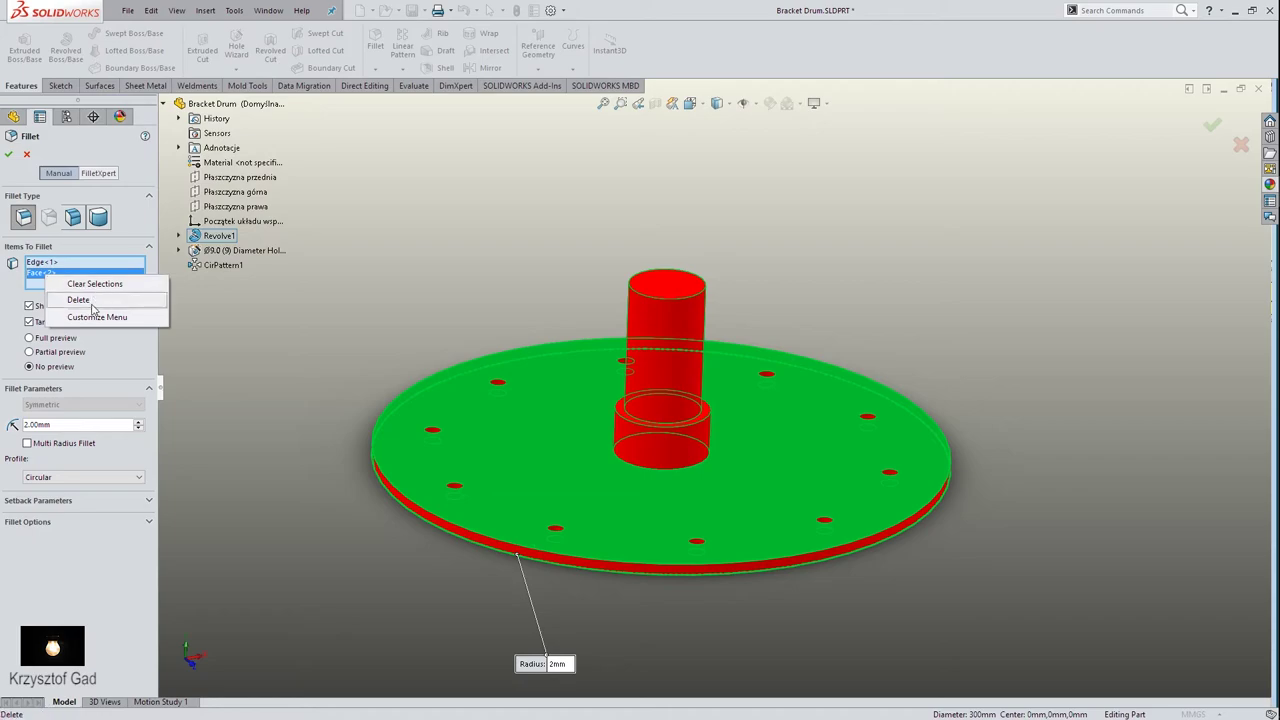
{"action": "left_click", "coordinate": [80, 299]}
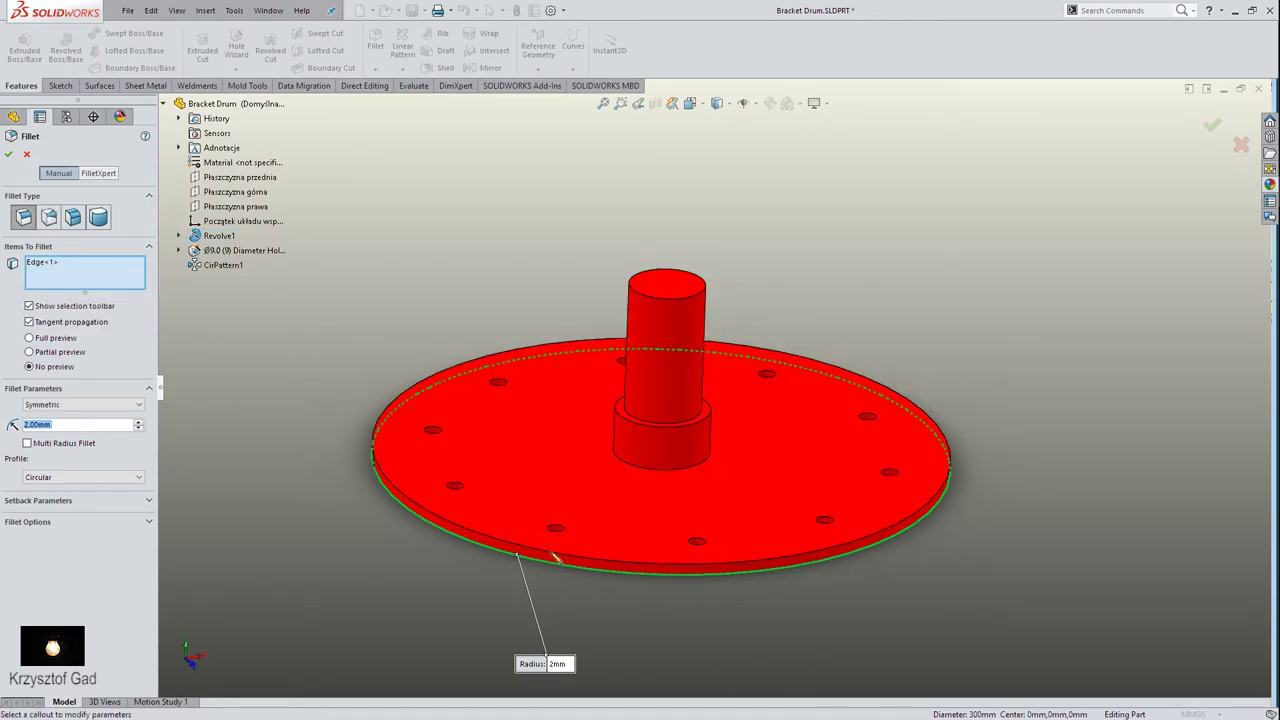
{"action": "left_click", "coordinate": [554, 552]}
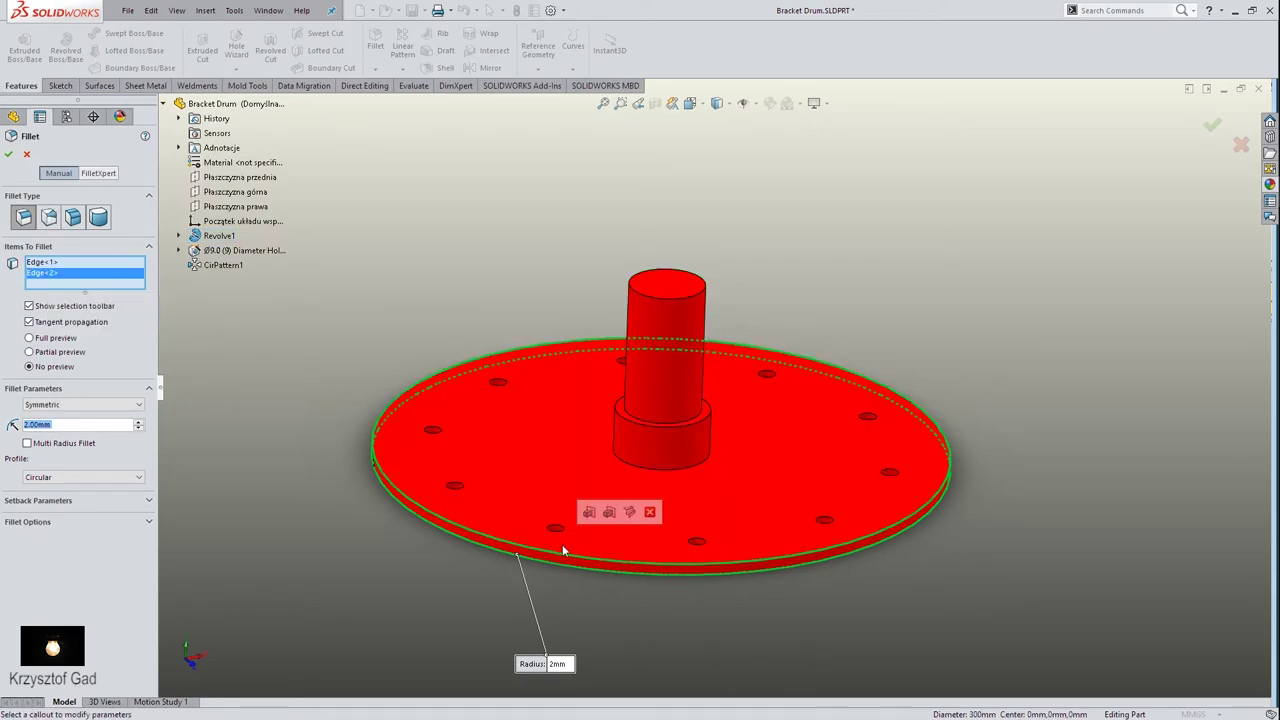
{"action": "left_click", "coordinate": [675, 471]}
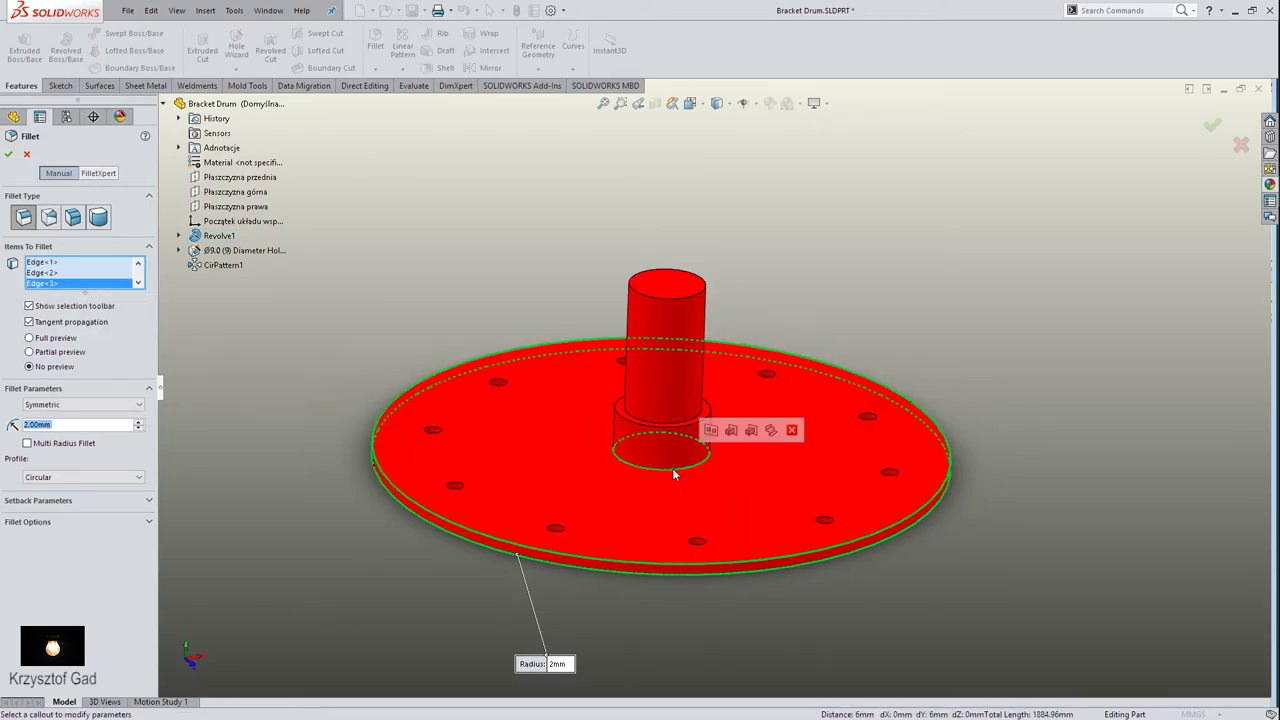
{"action": "left_click", "coordinate": [9, 157]}
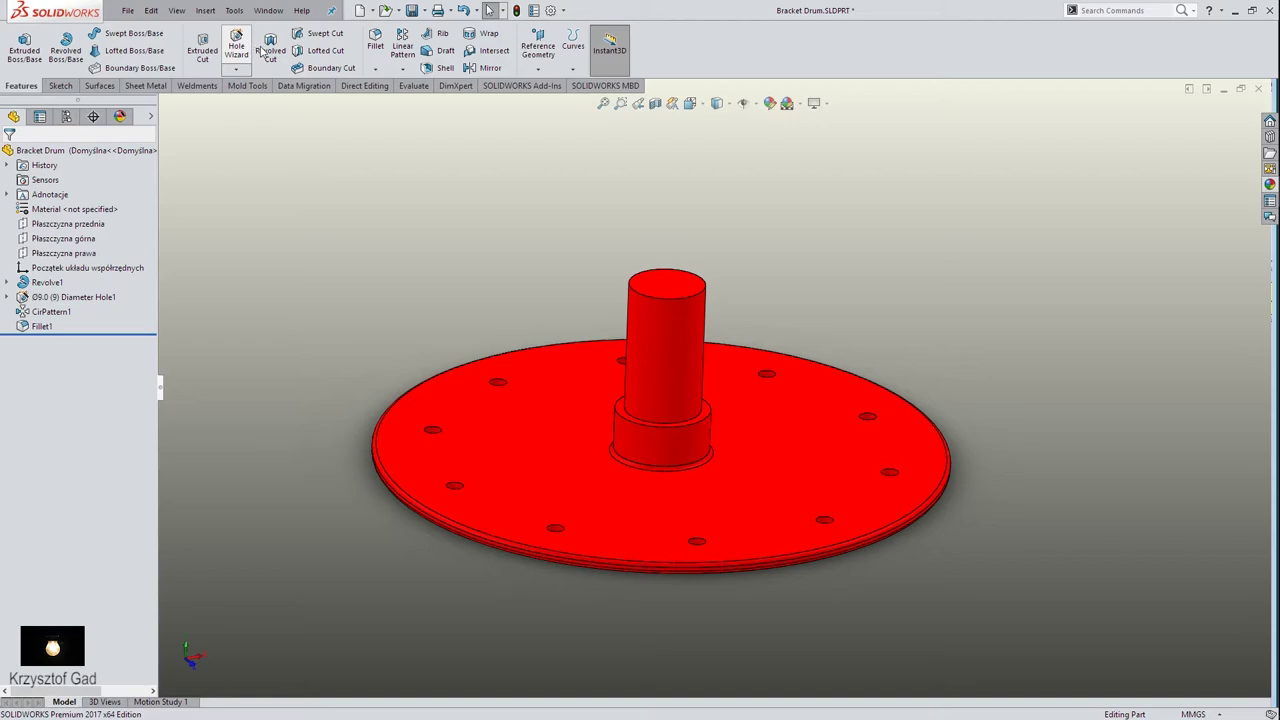
Add a 1 mm fillet to the lower hub step's top edge and the upper hub cylinder's top edge
{"action": "left_click", "coordinate": [375, 40]}
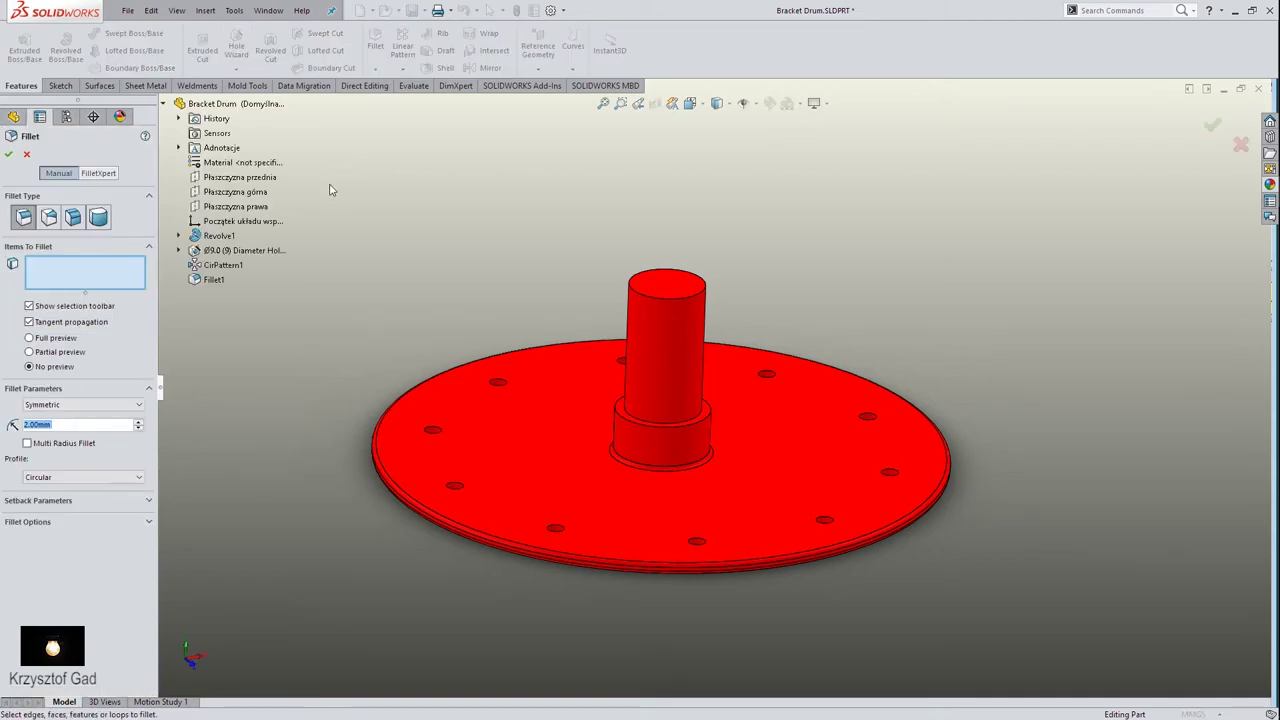
{"action": "type", "text": "1"}
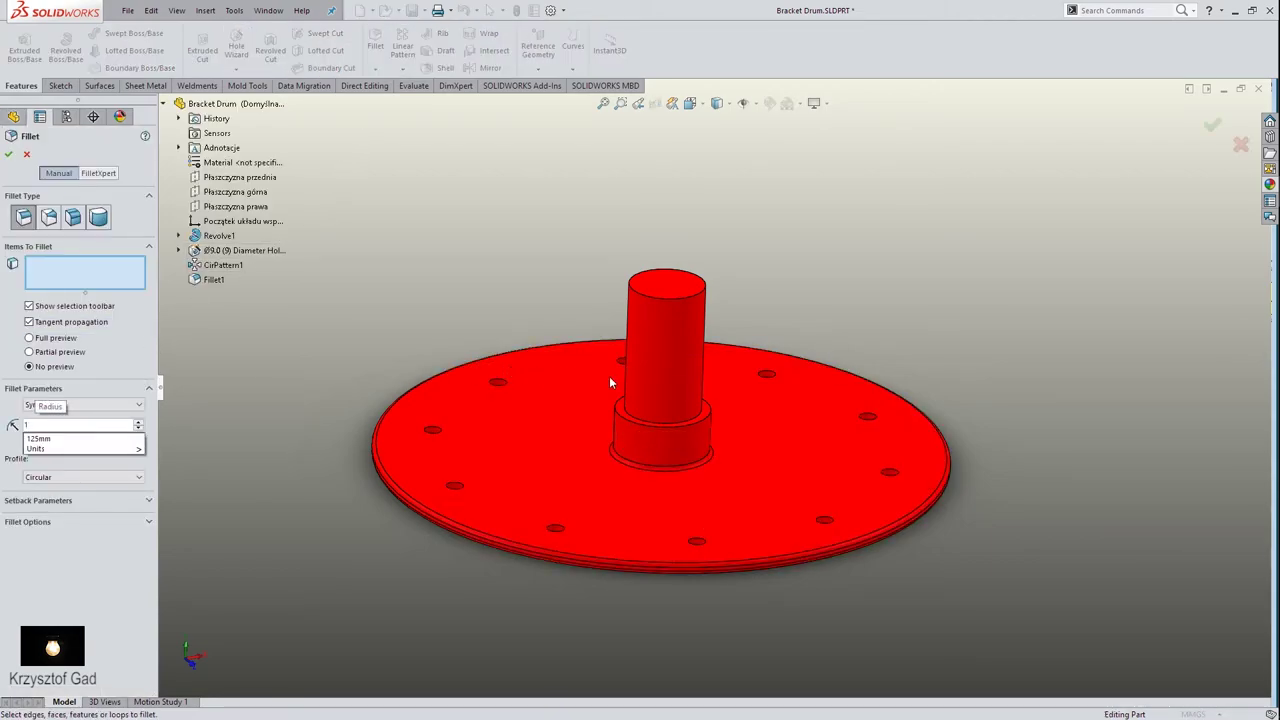
{"action": "left_click", "coordinate": [615, 408]}
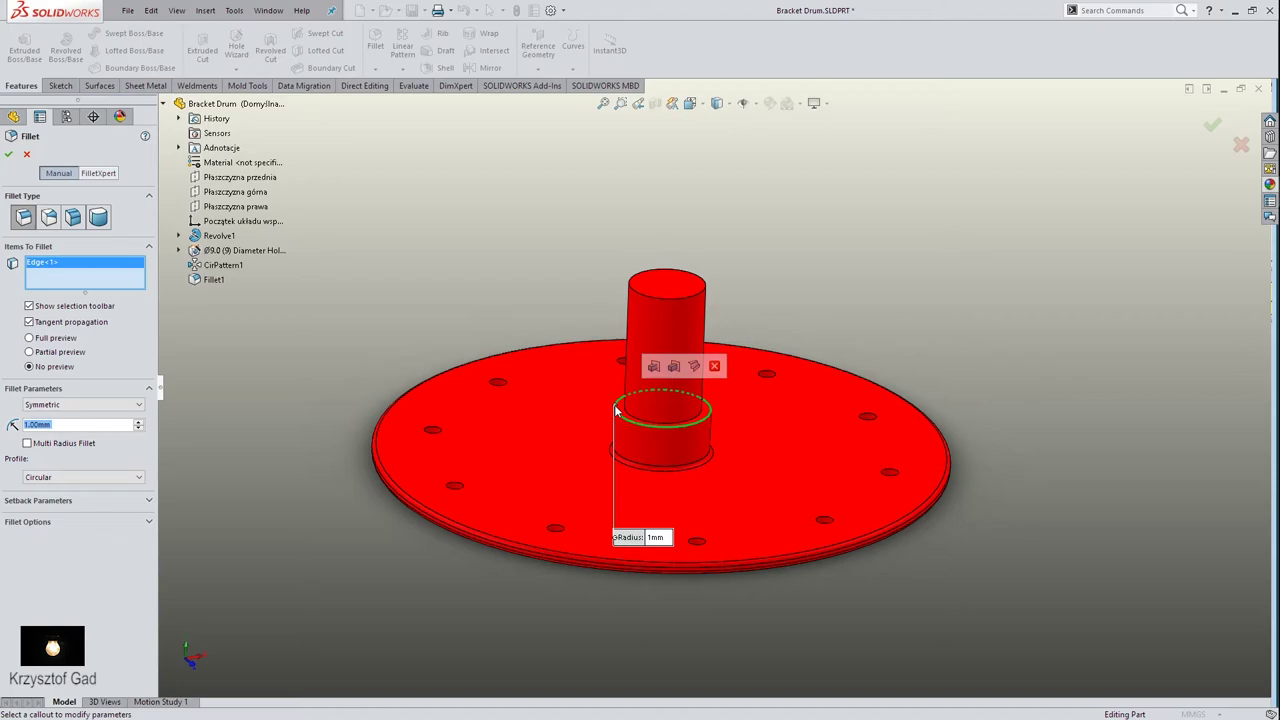
{"action": "left_click", "coordinate": [636, 297]}
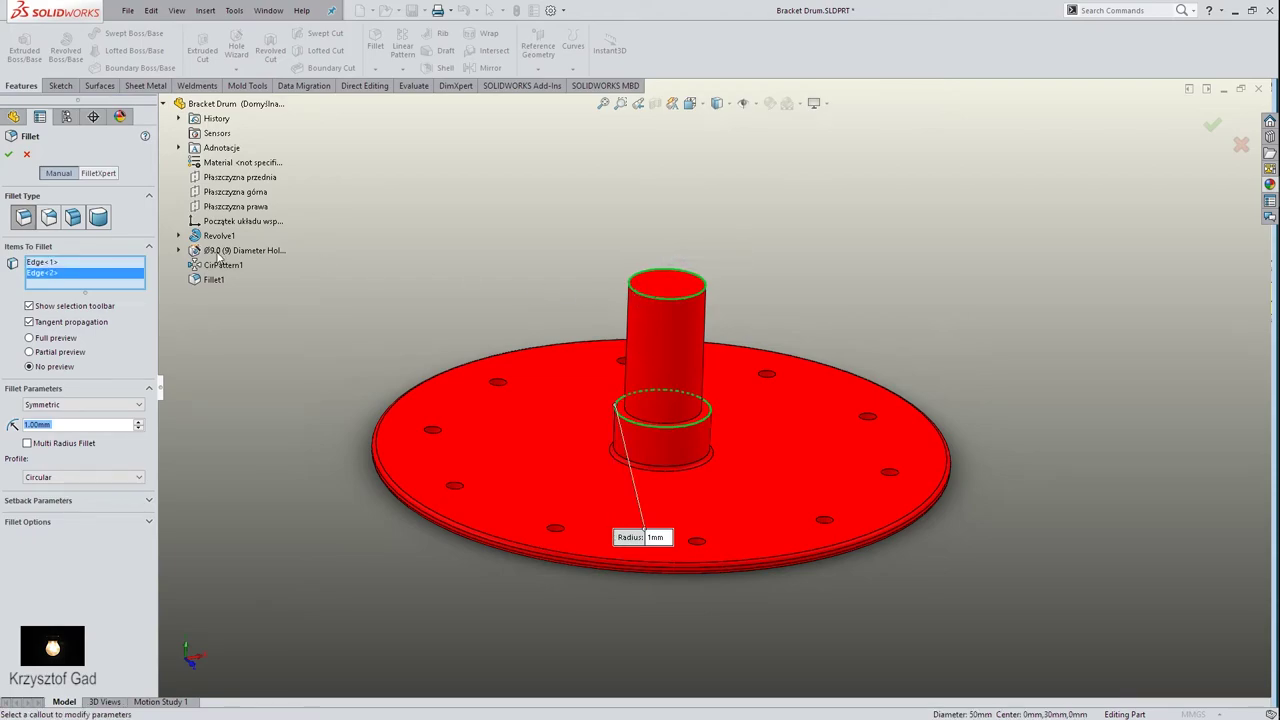
{"action": "left_click", "coordinate": [9, 156]}
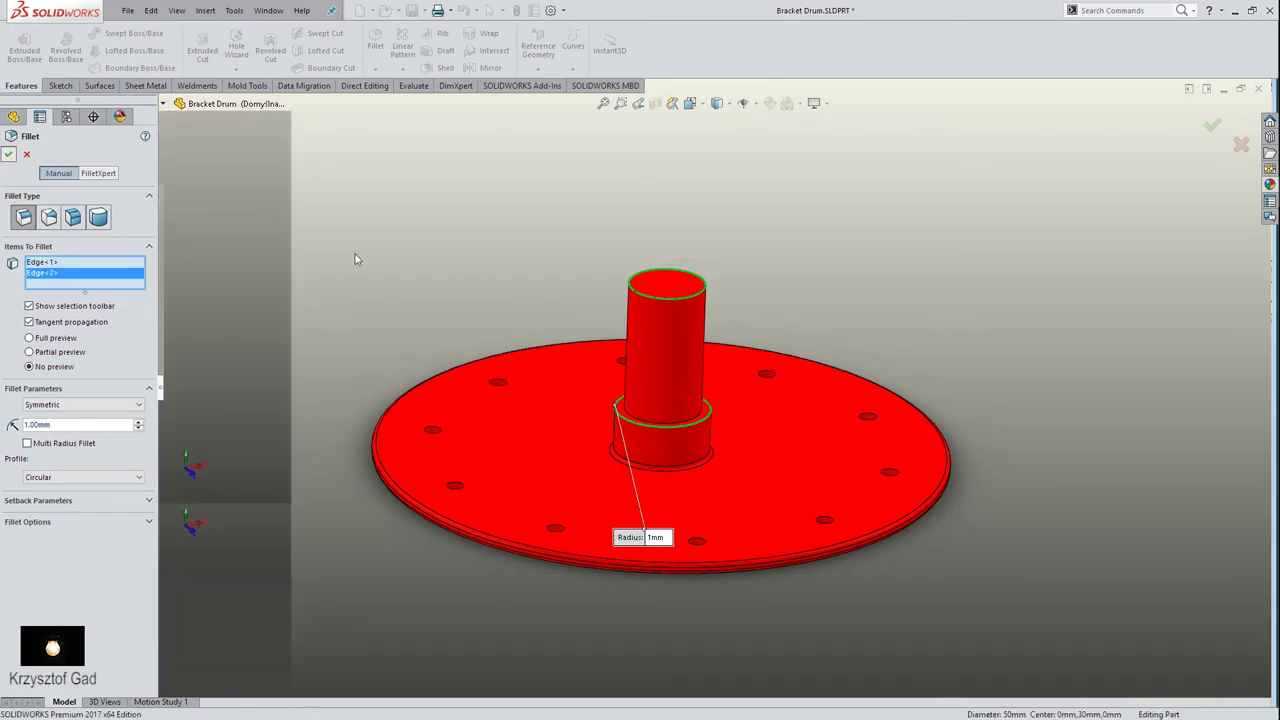
{"action": "key", "text": "ctrl+5"}
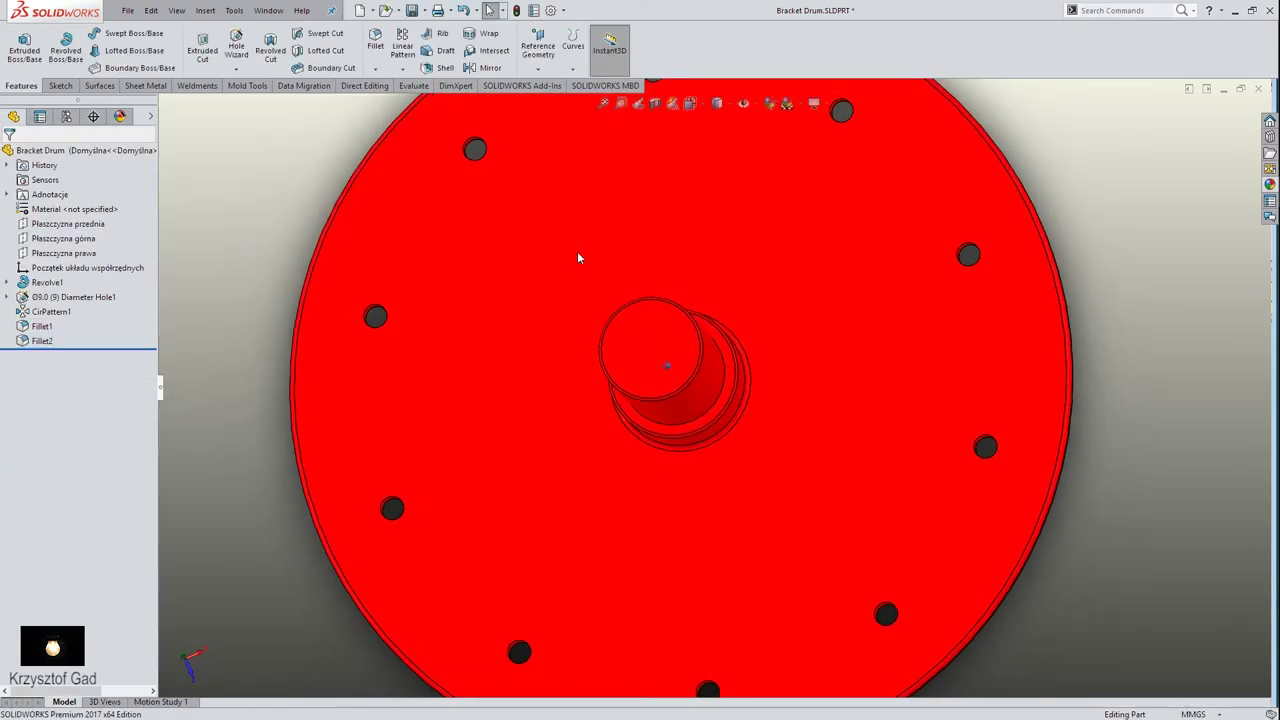
{"action": "key", "text": "ctrl+6"}
{"action": "key", "text": "ctrl+7"}
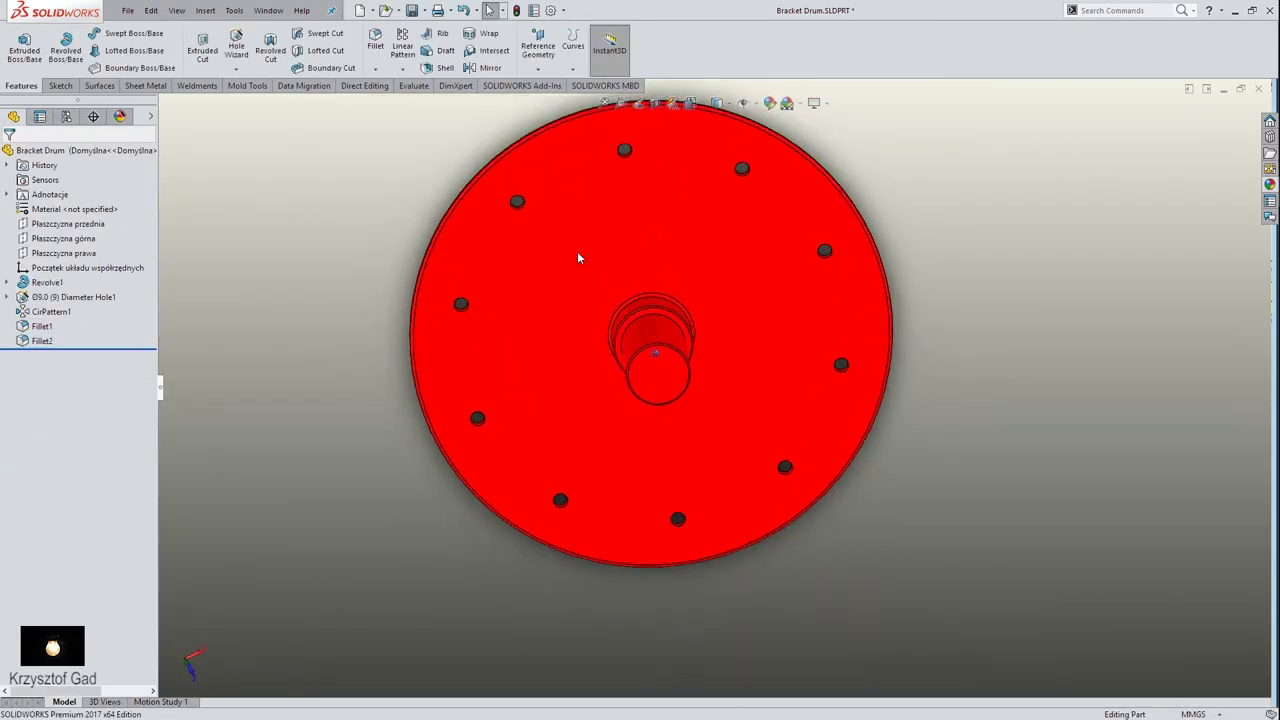
{"action": "key", "text": "ctrl+8"}
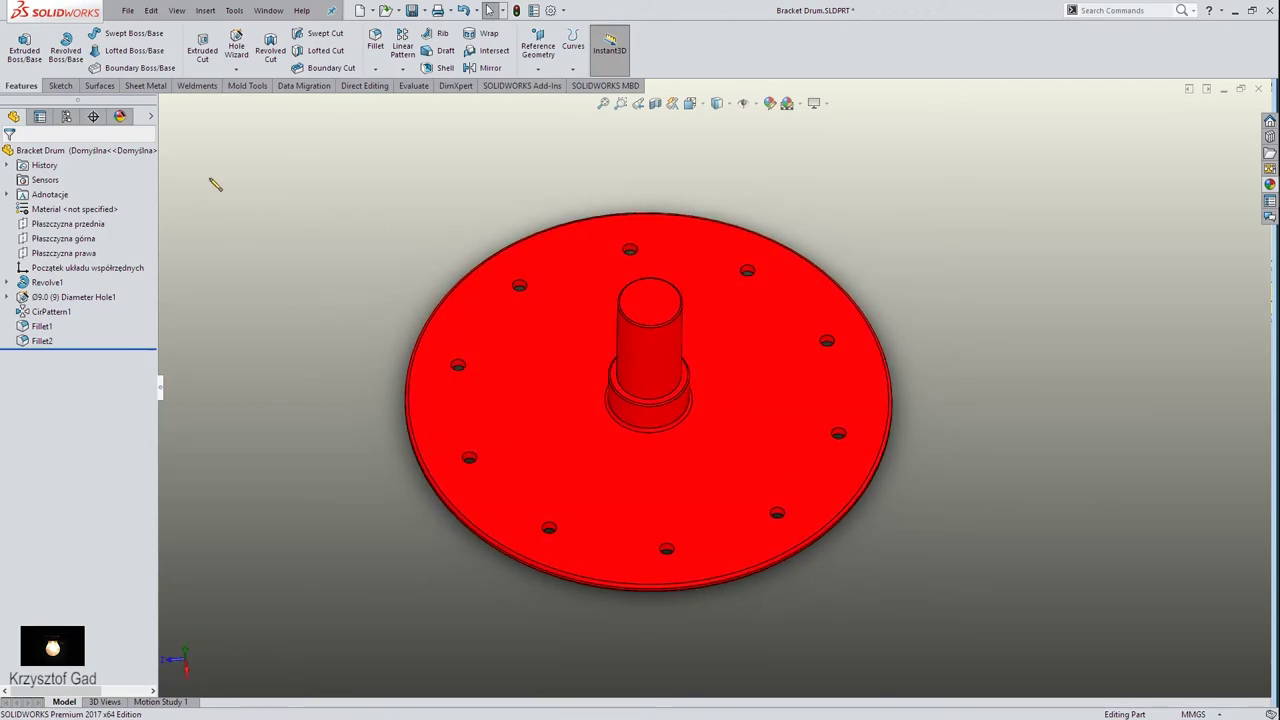
Create a Hole Wizard tapped hole: M30, blind 62.50 mm deep with 45 mm thread
{"action": "left_click", "coordinate": [238, 50]}
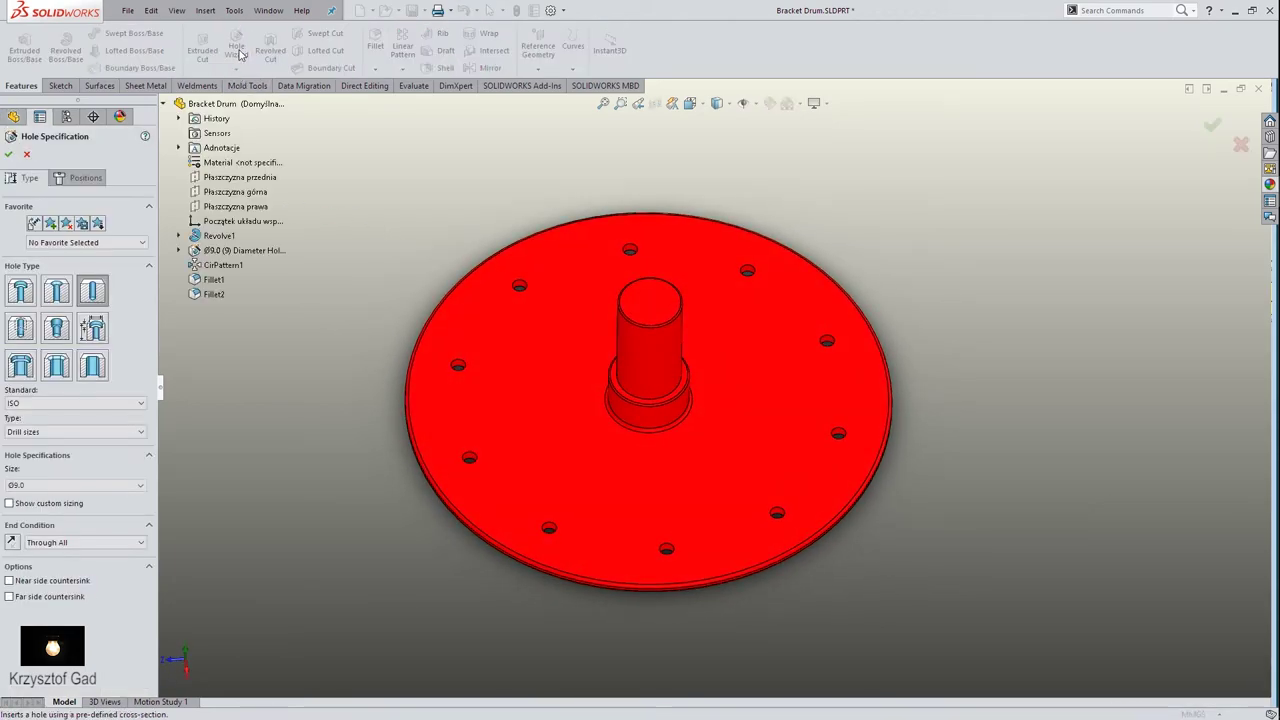
{"action": "left_click", "coordinate": [16, 337]}
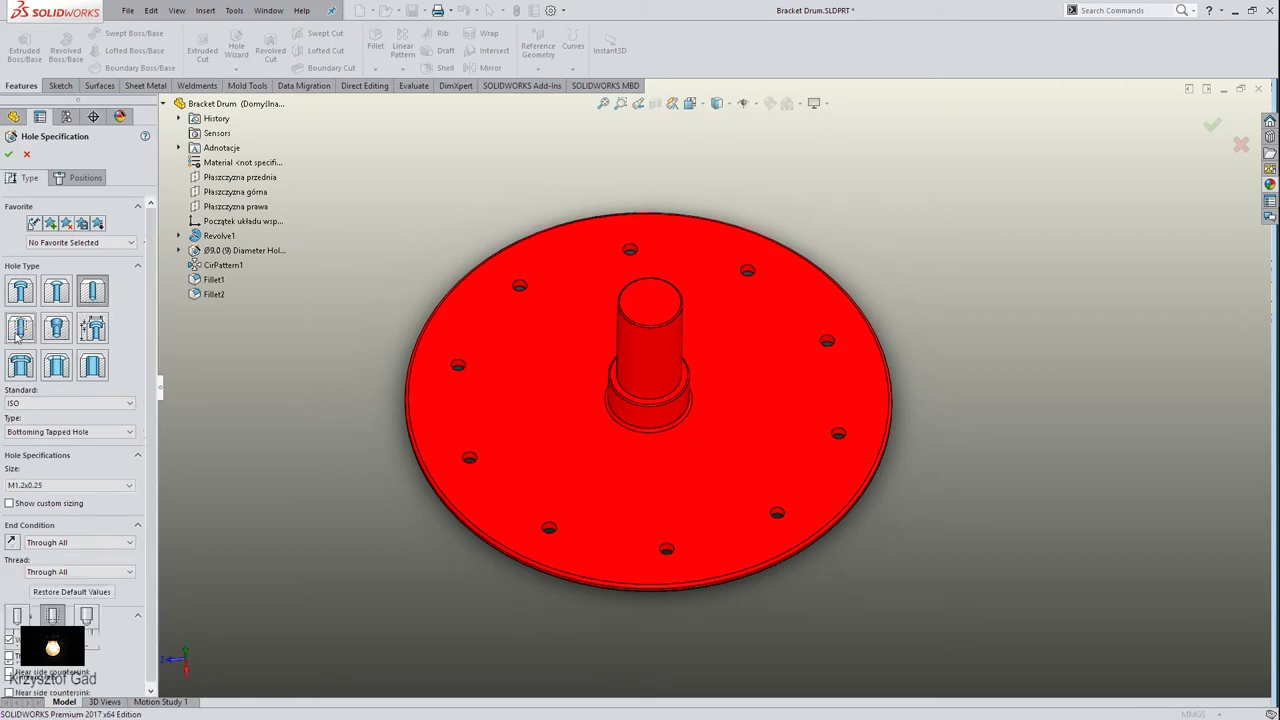
{"action": "left_click", "coordinate": [72, 486]}
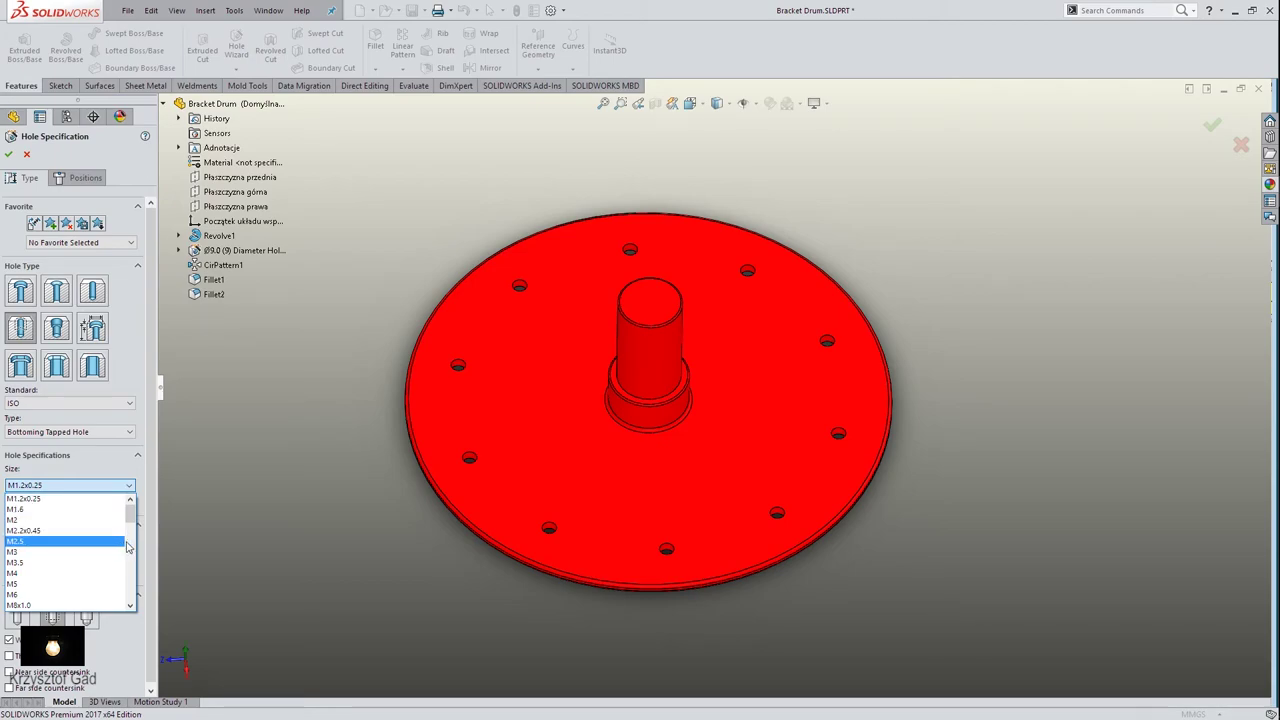
{"action": "left_click_drag", "start_coordinate": [130, 514], "coordinate": [131, 532]}
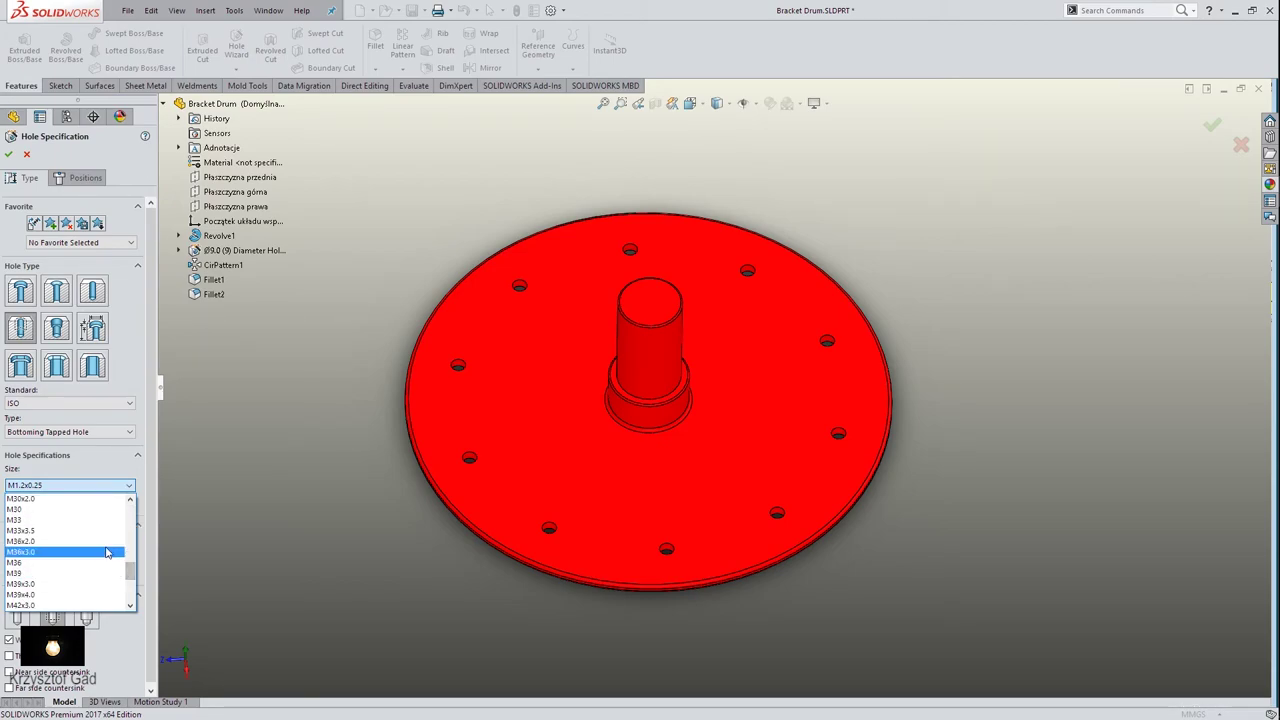
{"action": "scroll", "coordinate": [98, 543], "scroll_direction": "up", "scroll_amount": 1}
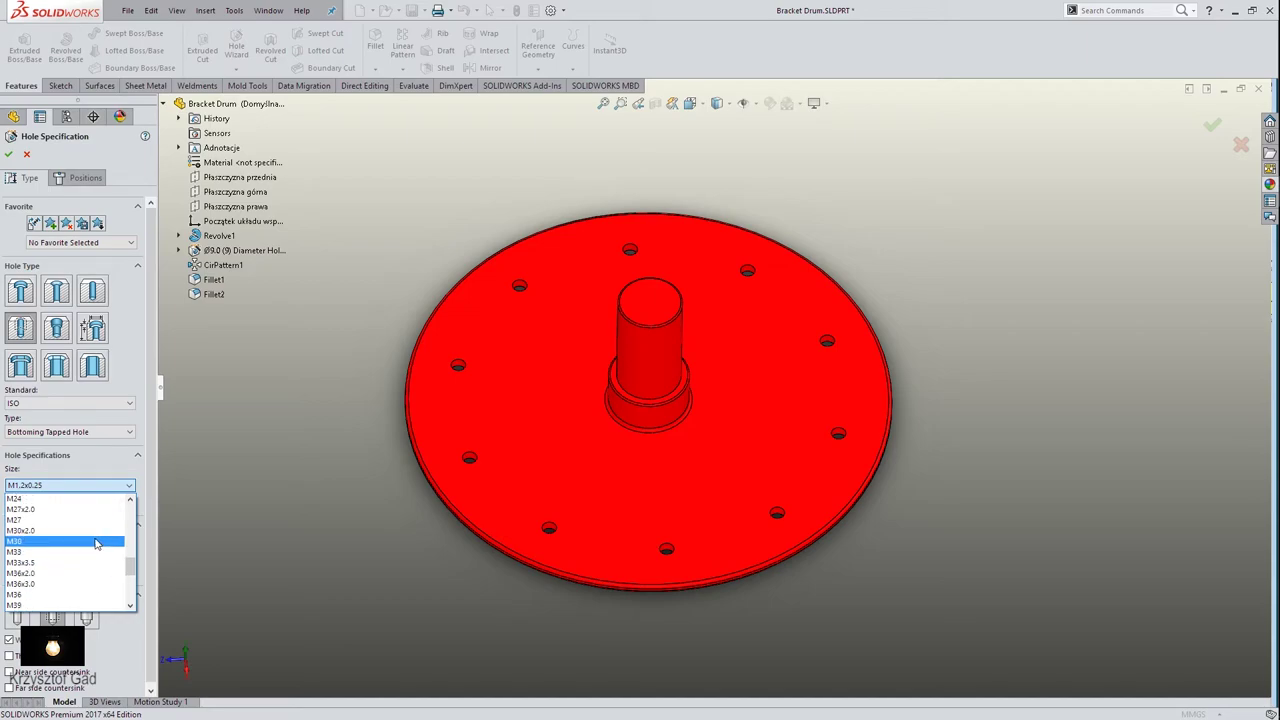
{"action": "left_click", "coordinate": [97, 543]}
{"action": "left_click", "coordinate": [96, 543]}
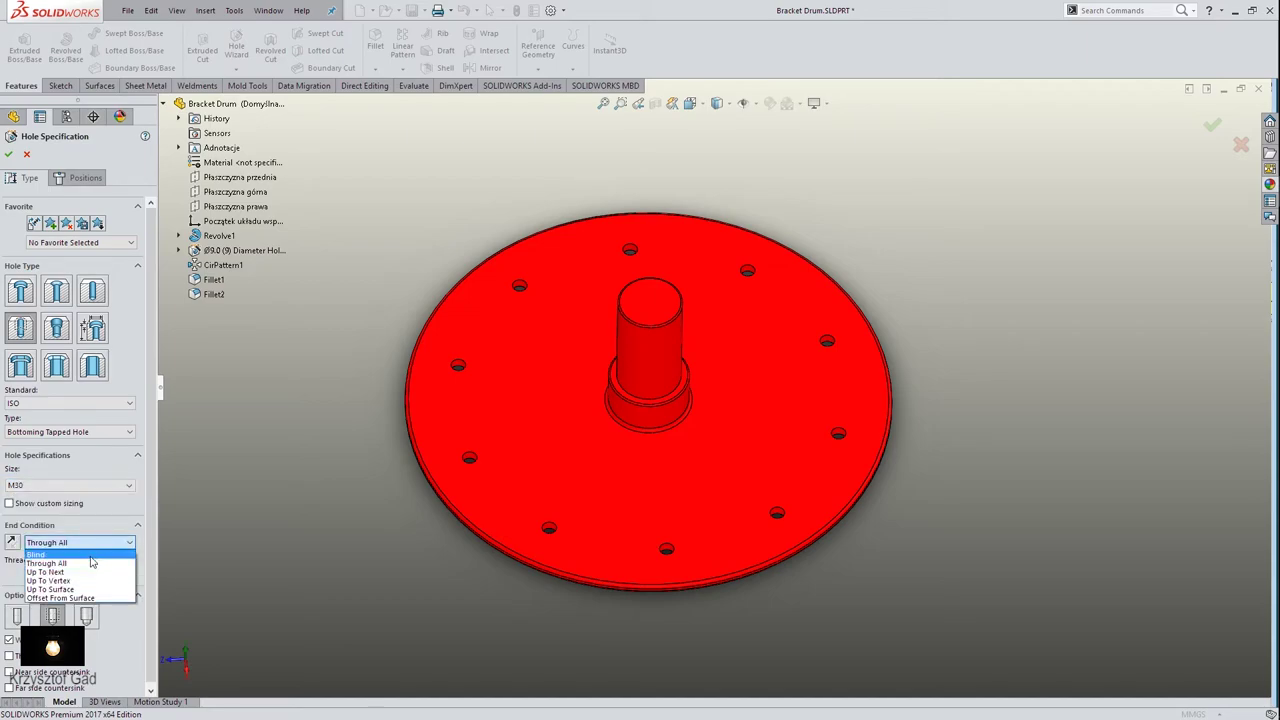
{"action": "left_click", "coordinate": [92, 555]}
{"action": "type", "text": "62,5"}
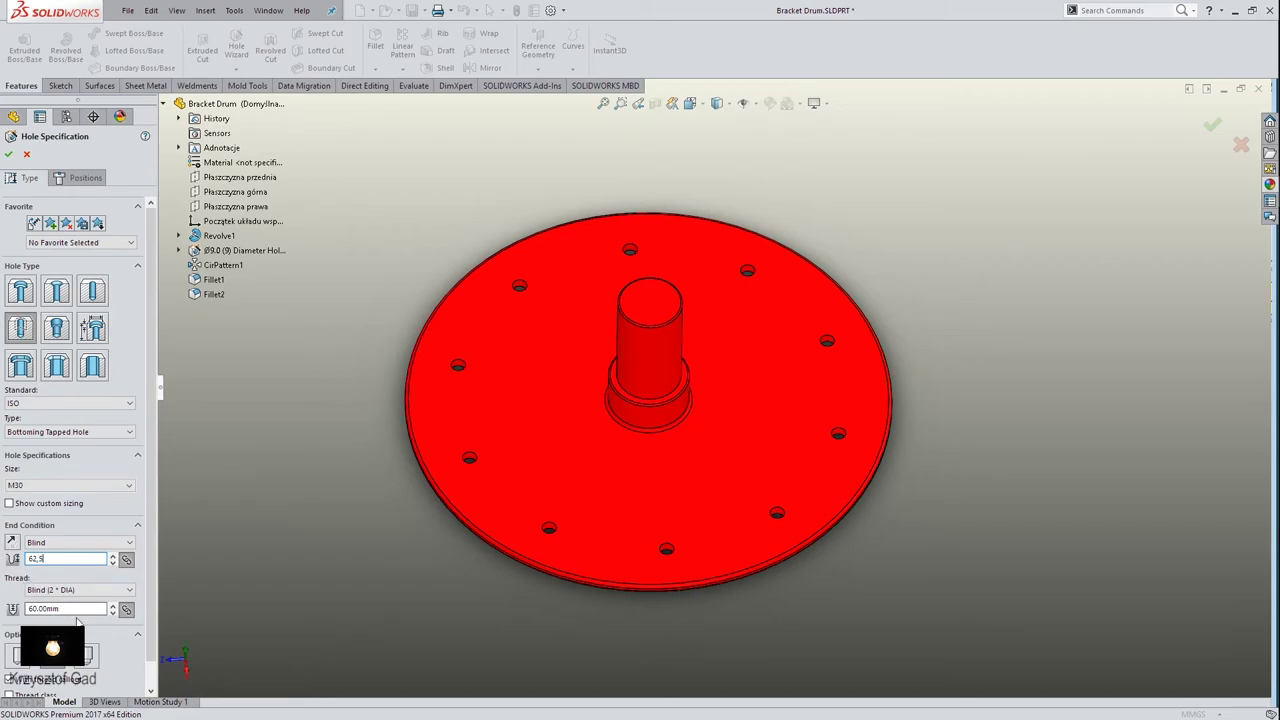
{"action": "left_click", "coordinate": [86, 609]}
{"action": "type", "text": "45"}
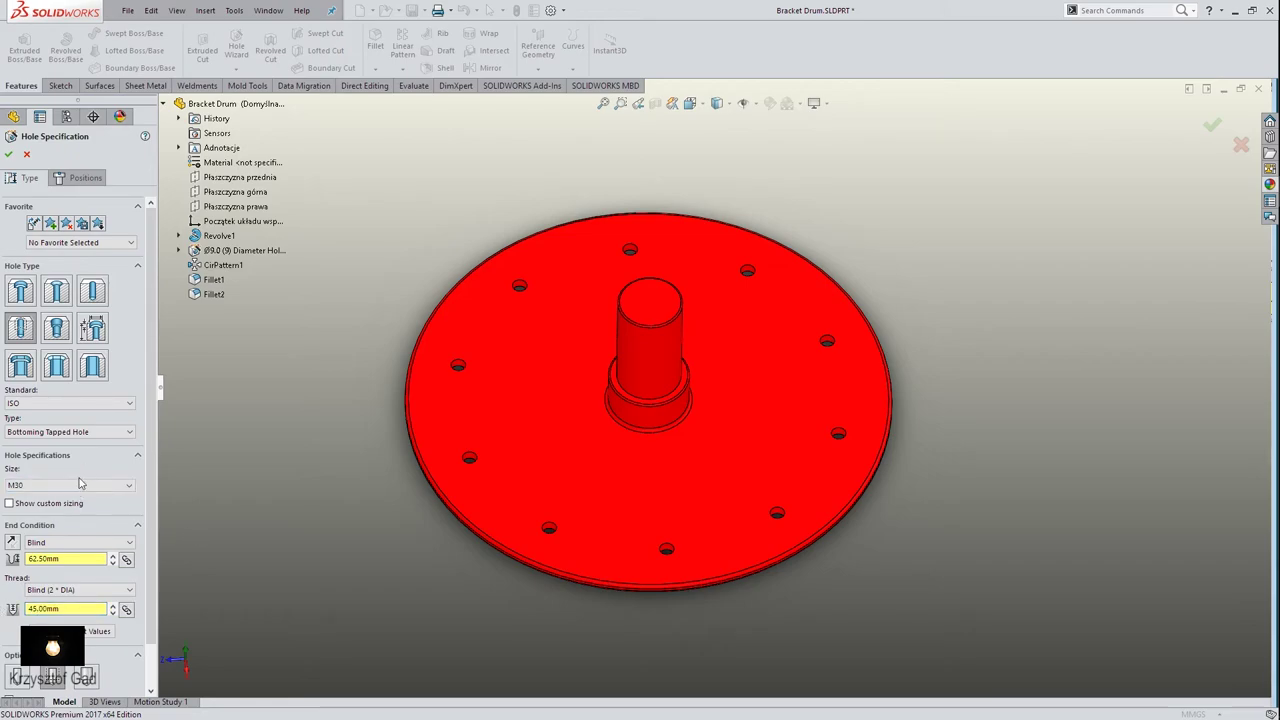
{"action": "left_click", "coordinate": [10, 504]}
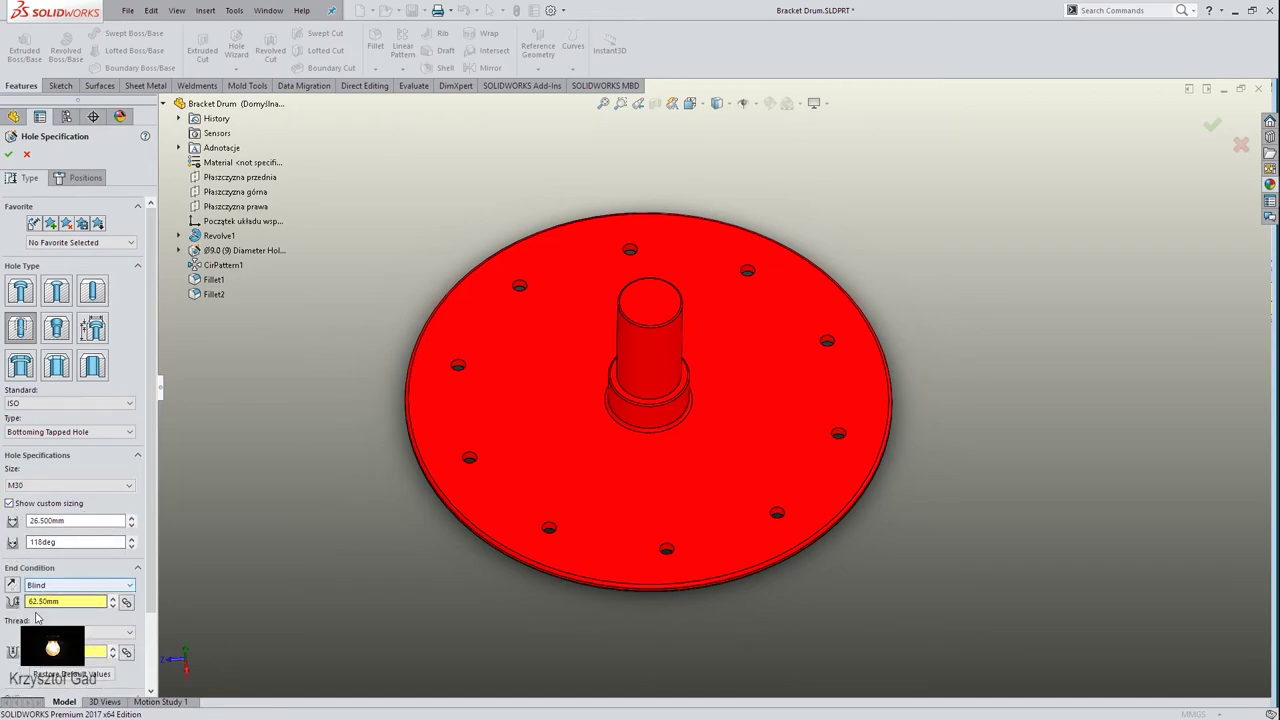
Place the M30 tapped hole at the centre of the hub's top face and confirm it
{"action": "left_click", "coordinate": [78, 179]}
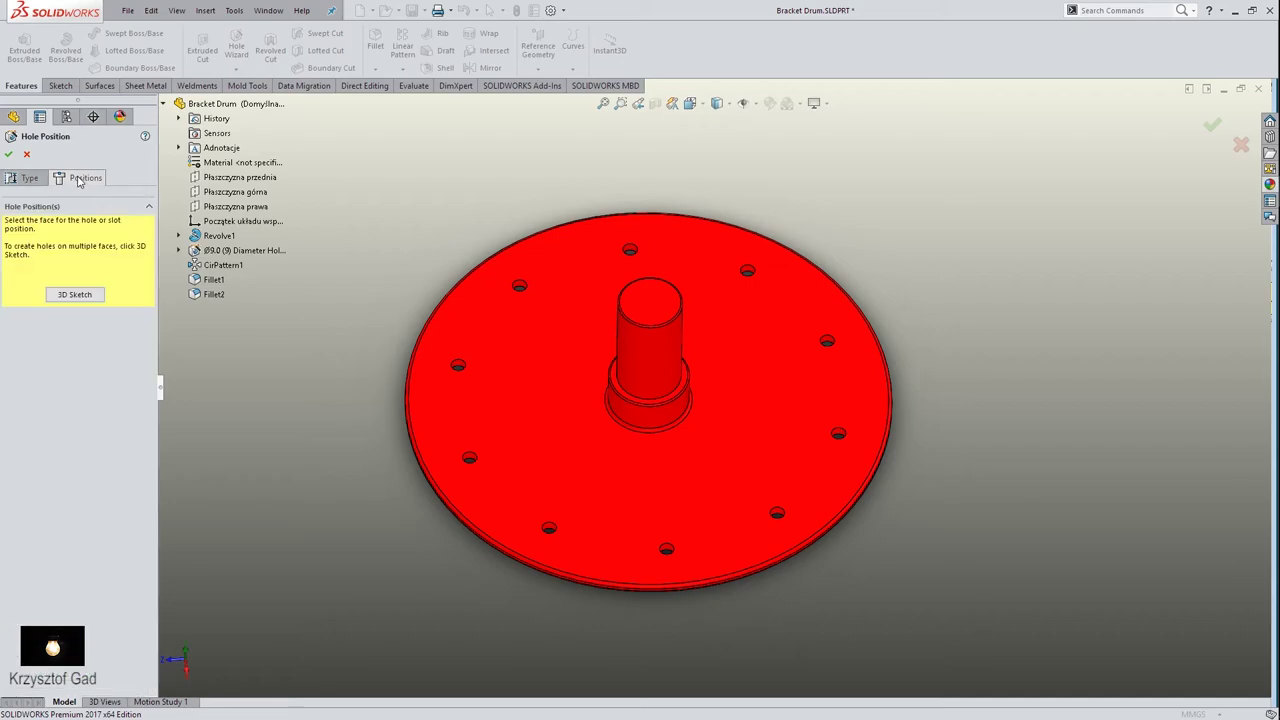
{"action": "left_click", "coordinate": [87, 296]}
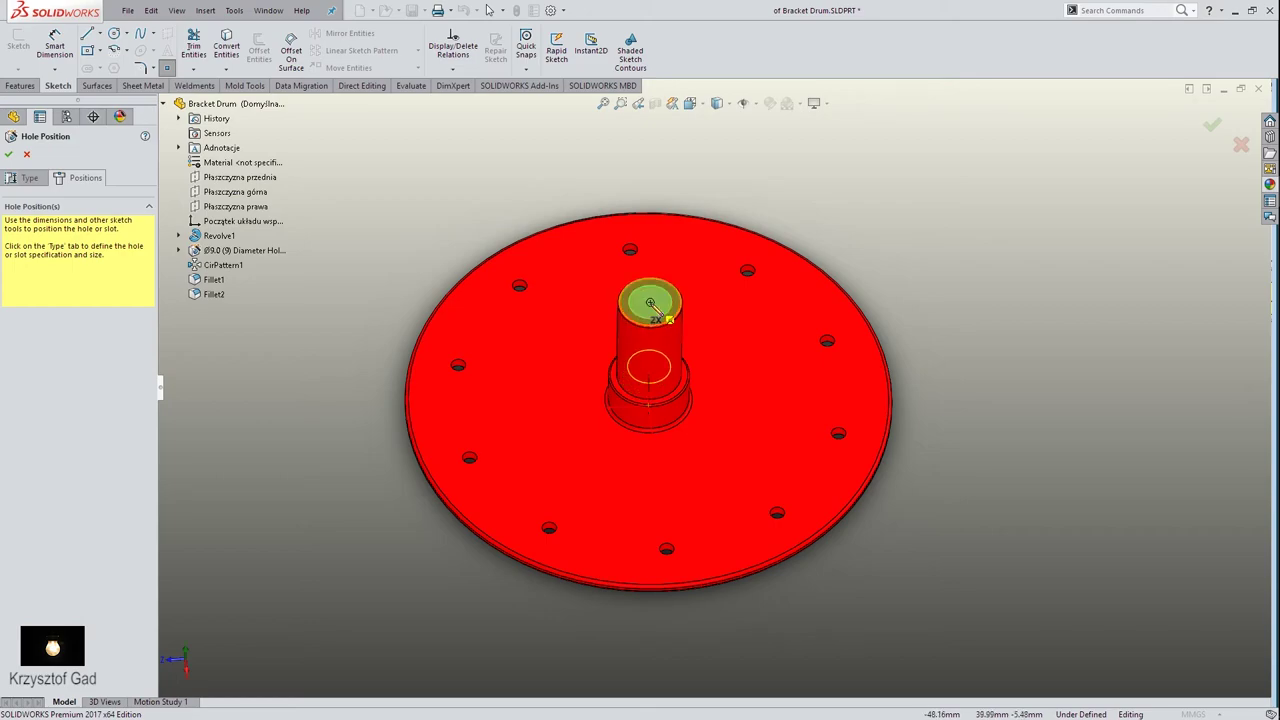
{"action": "left_click", "coordinate": [650, 303]}
{"action": "key", "text": "Return"}
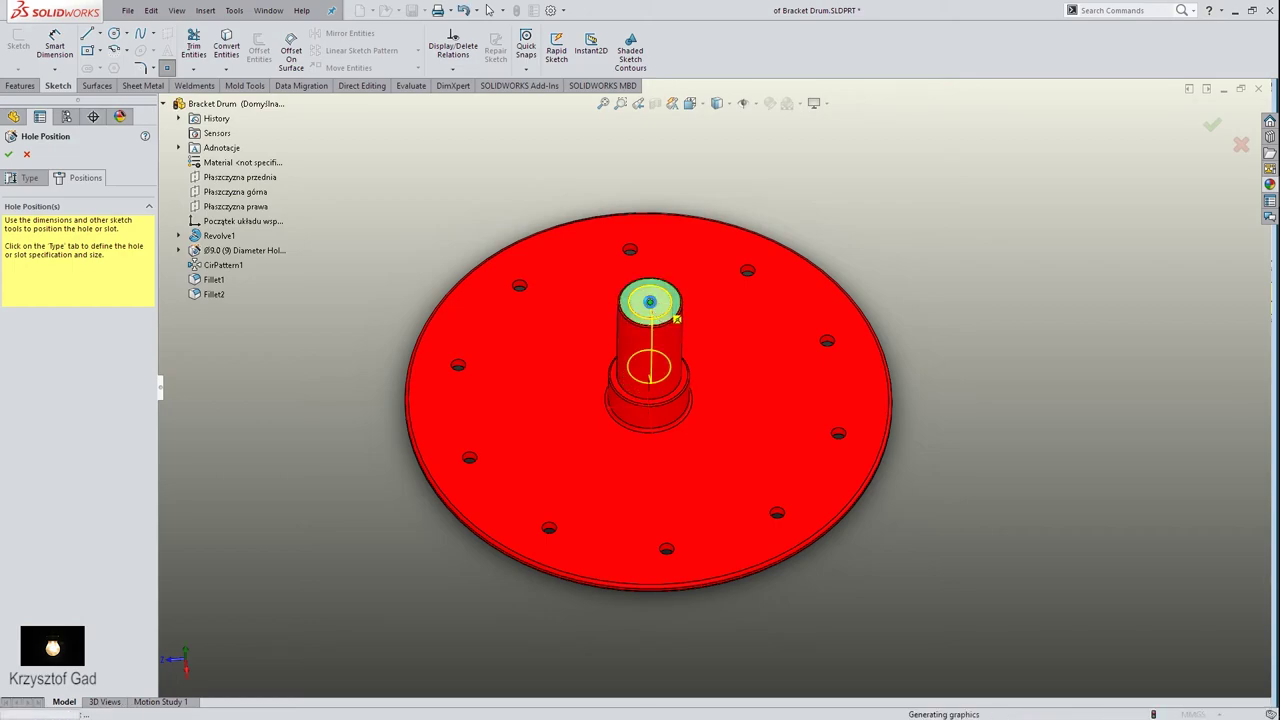
{"action": "key", "text": "ctrl+8"}
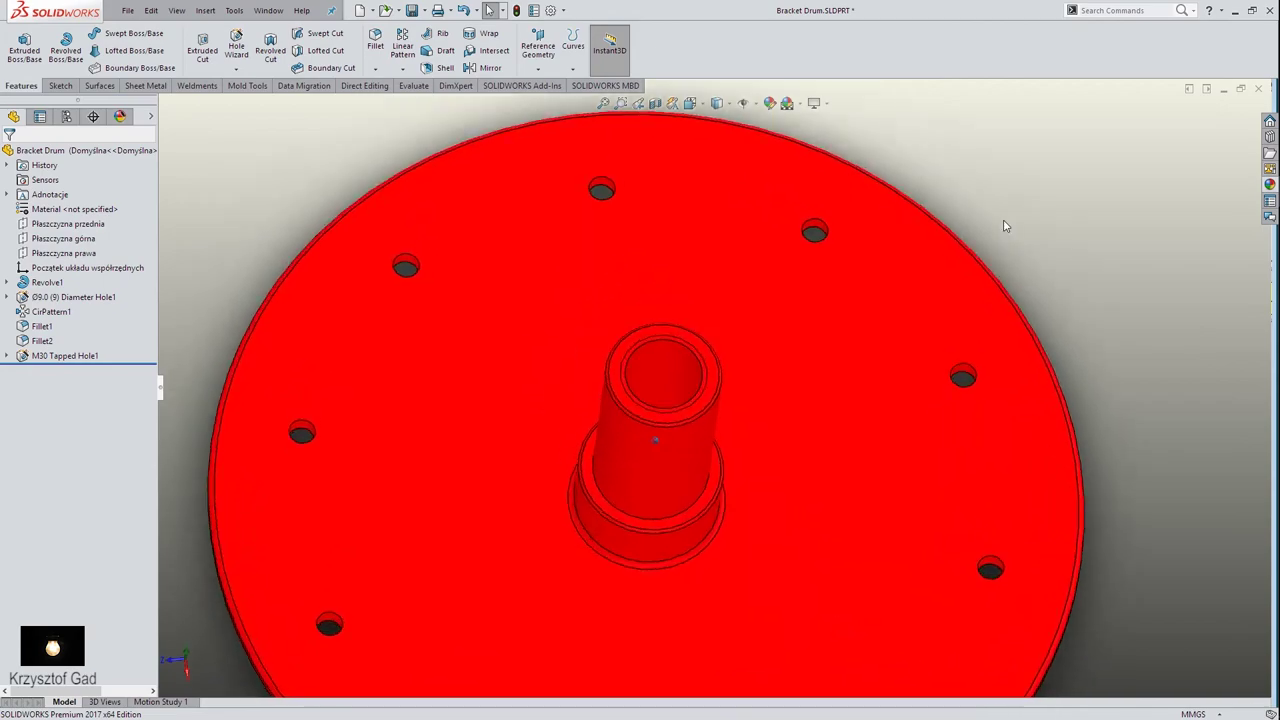
{"action": "key", "text": "ctrl+7"}
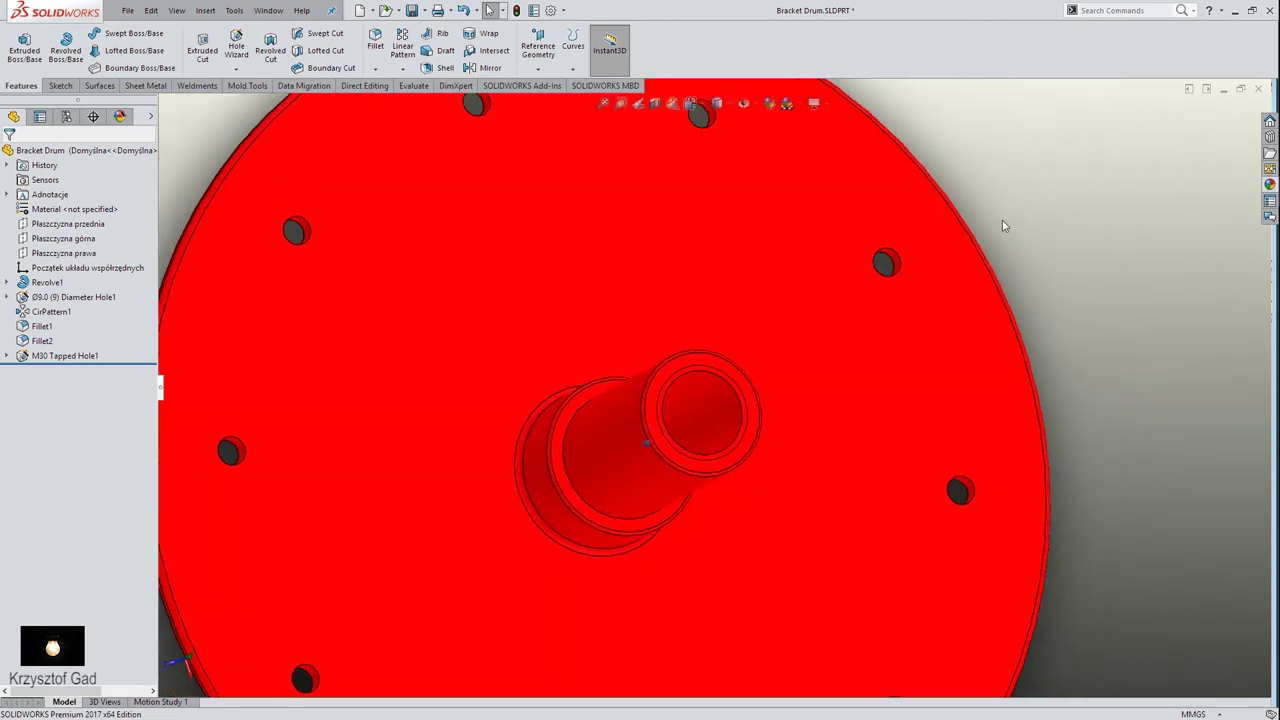
Cut the part open with a half-section view on the front plane
{"action": "left_click", "coordinate": [655, 104]}
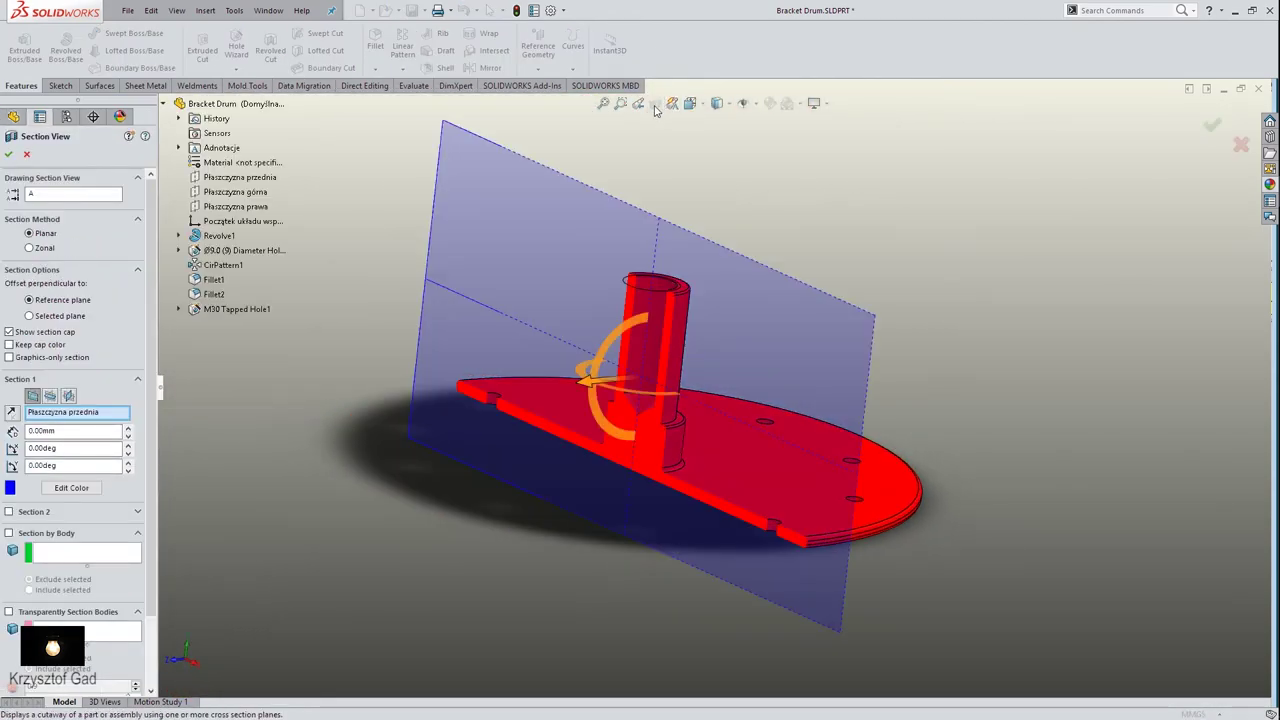
{"action": "key", "text": "ctrl+1"}
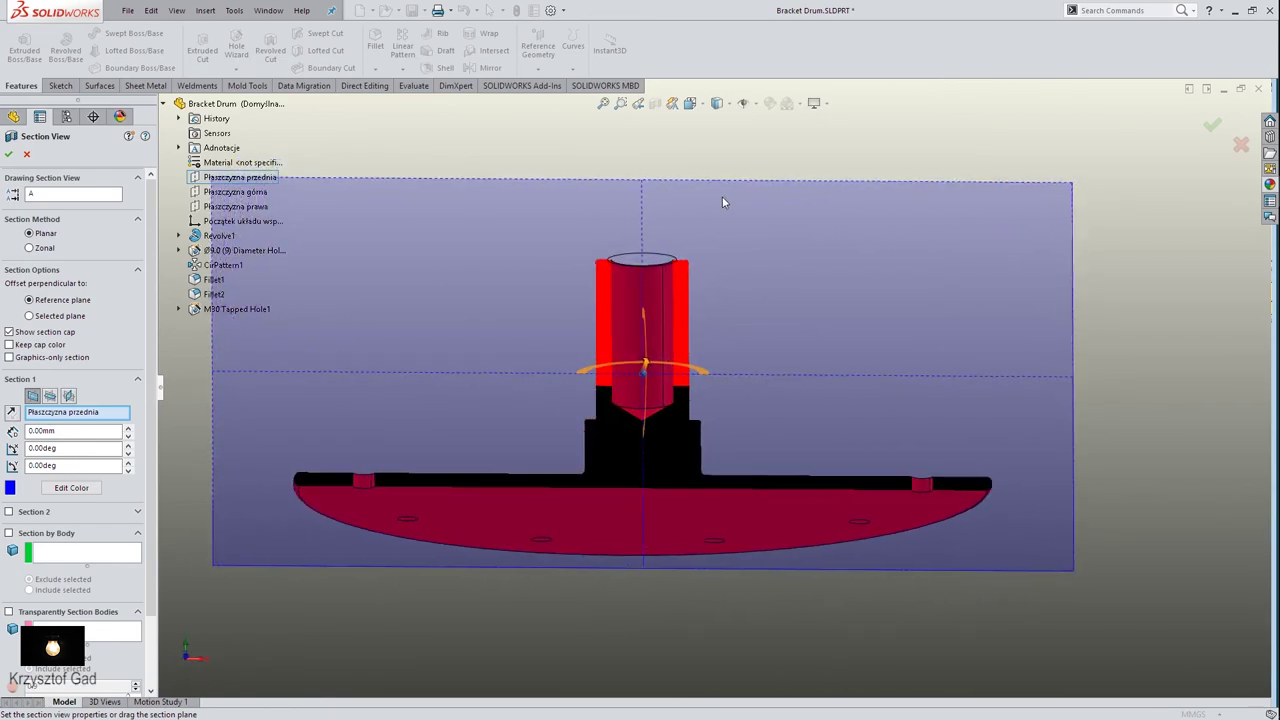
{"action": "key", "text": "Down"}
{"action": "key", "text": "Down"}
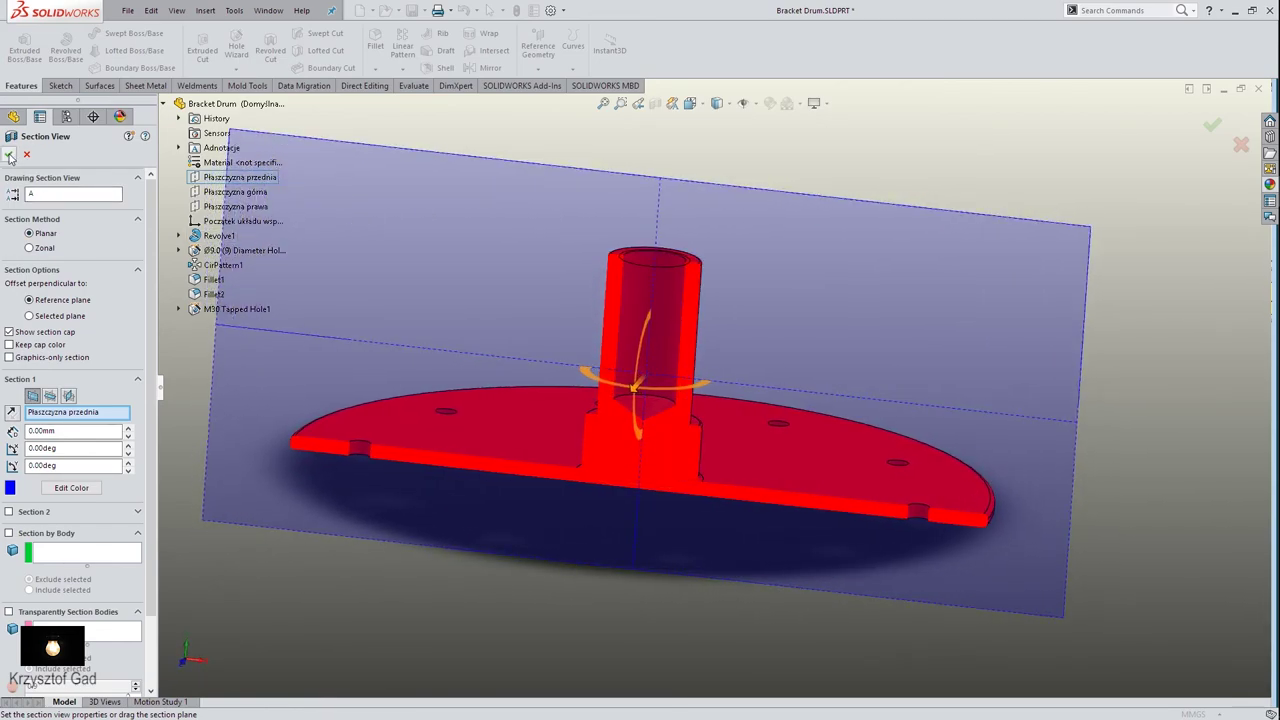
{"action": "left_click", "coordinate": [8, 154]}
Rotate the half-section to inspect the tapped hole, then switch the section view off
{"action": "middle_click_drag", "start_coordinate": [660, 330], "coordinate": [744, 257]}
{"action": "key", "text": "Up"}
{"action": "key", "text": "Up"}
{"action": "key", "text": "Up"}
{"action": "key", "text": "Up"}
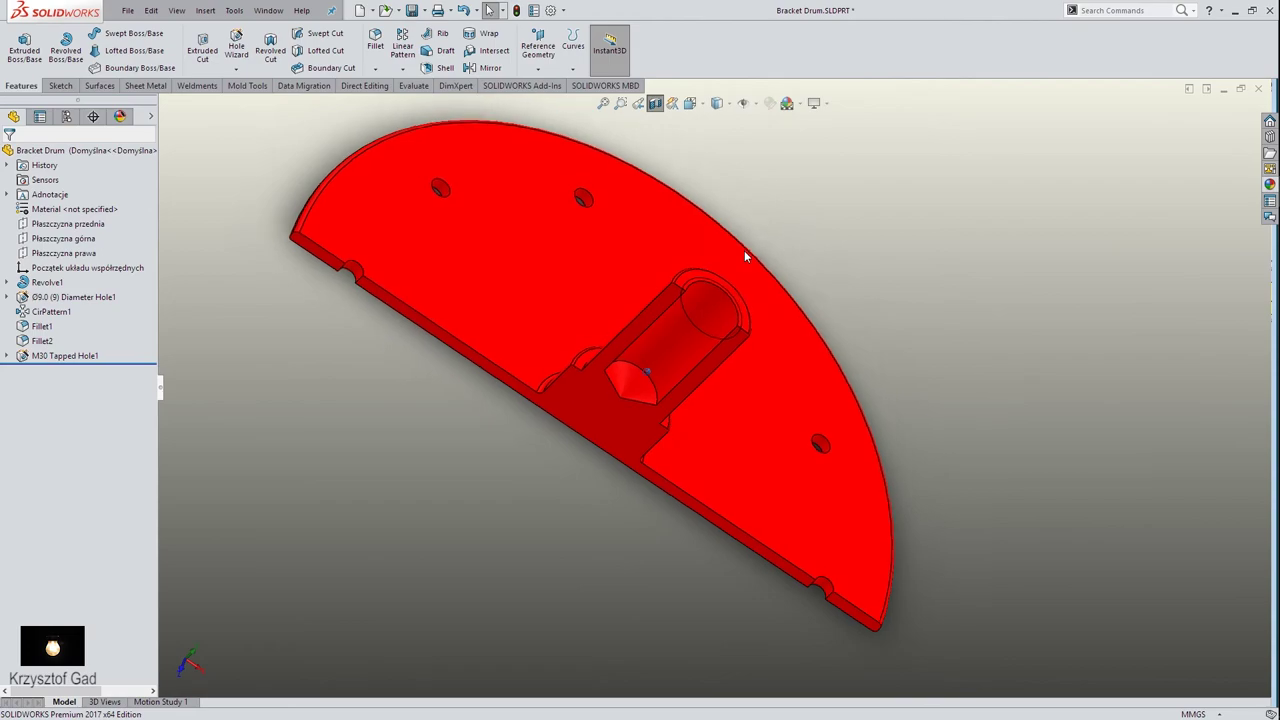
{"action": "key", "text": "Up"}
{"action": "key", "text": "Up"}
{"action": "key", "text": "Up"}
{"action": "key", "text": "Up"}
{"action": "key", "text": "Up"}
{"action": "key", "text": "Up"}
{"action": "key", "text": "Up"}
{"action": "key", "text": "Up"}
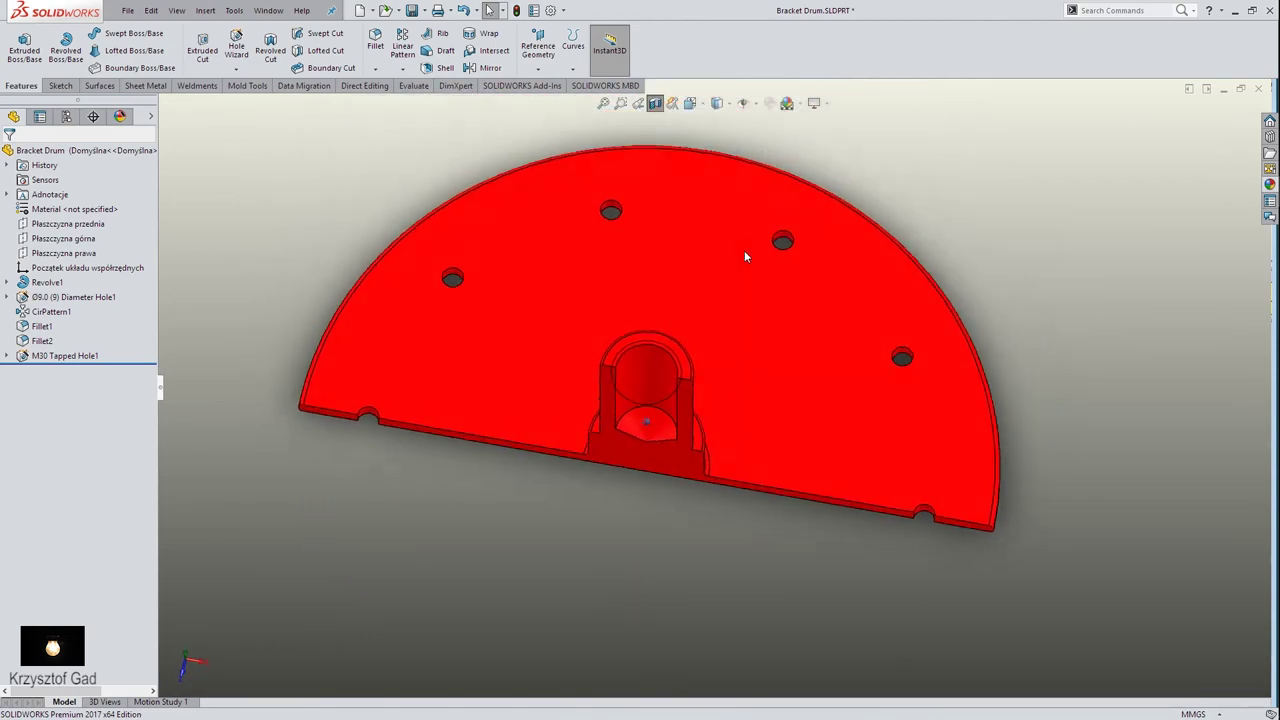
{"action": "key", "text": "Up"}
{"action": "key", "text": "Up"}
{"action": "key", "text": "Up"}
{"action": "key", "text": "Right"}
{"action": "key", "text": "Right"}
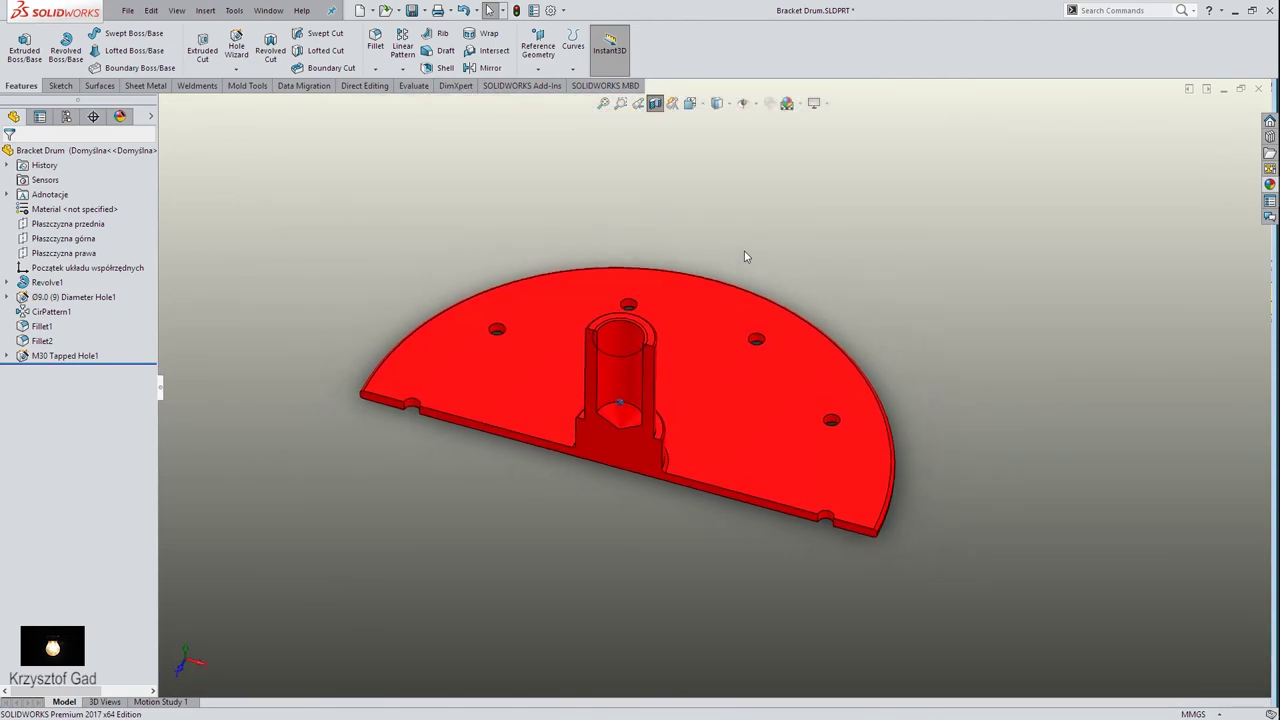
{"action": "key", "text": "Right"}
{"action": "left_click", "coordinate": [660, 104]}
{"action": "key", "text": "Up"}
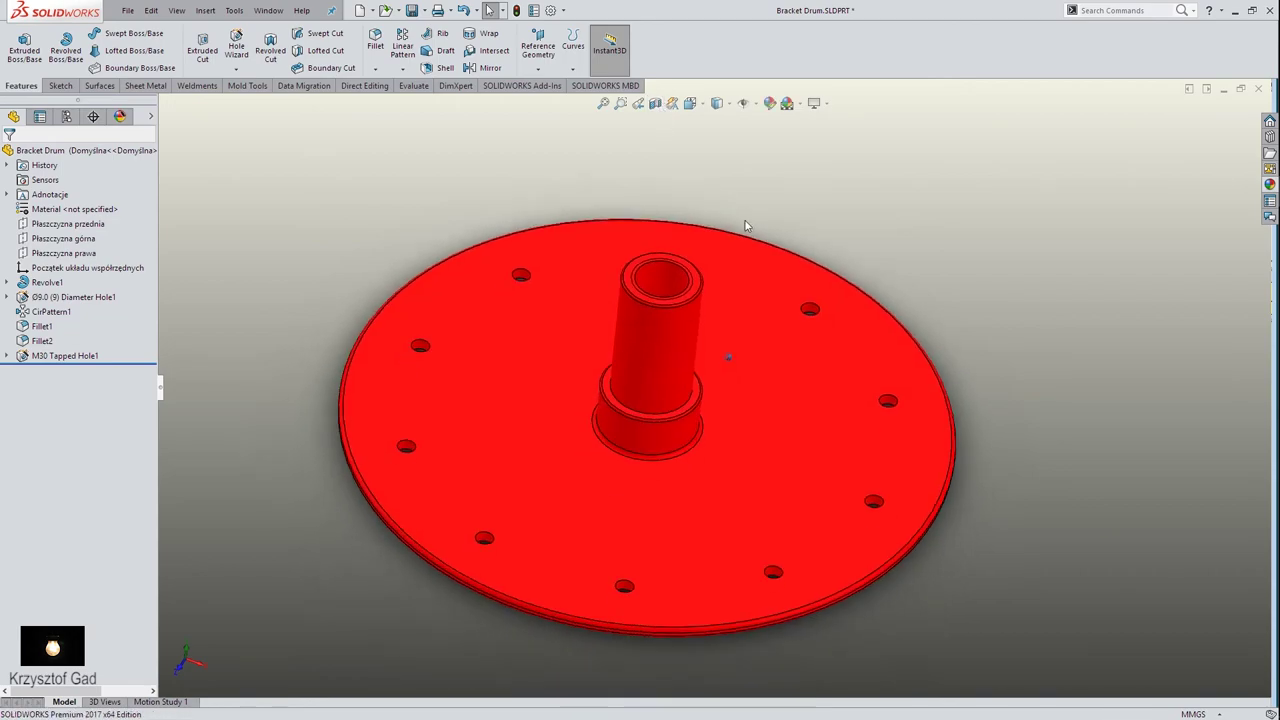
{"action": "key", "text": "Up"}
{"action": "key", "text": "Up"}
{"action": "key", "text": "Up"}
{"action": "key", "text": "Up"}
{"action": "key", "text": "Left"}
{"action": "key", "text": "Left"}
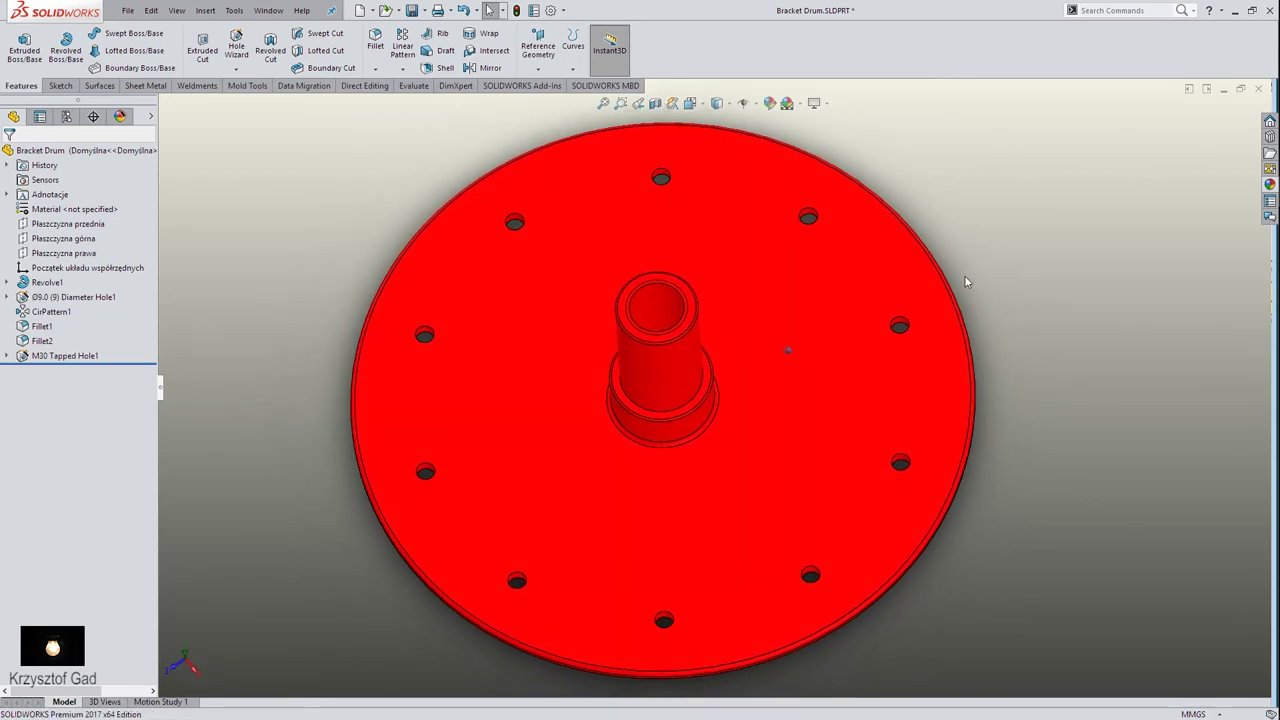
{"action": "key", "text": "Left"}
{"action": "key", "text": "Left"}
{"action": "key", "text": "Right"}
{"action": "key", "text": "Right"}
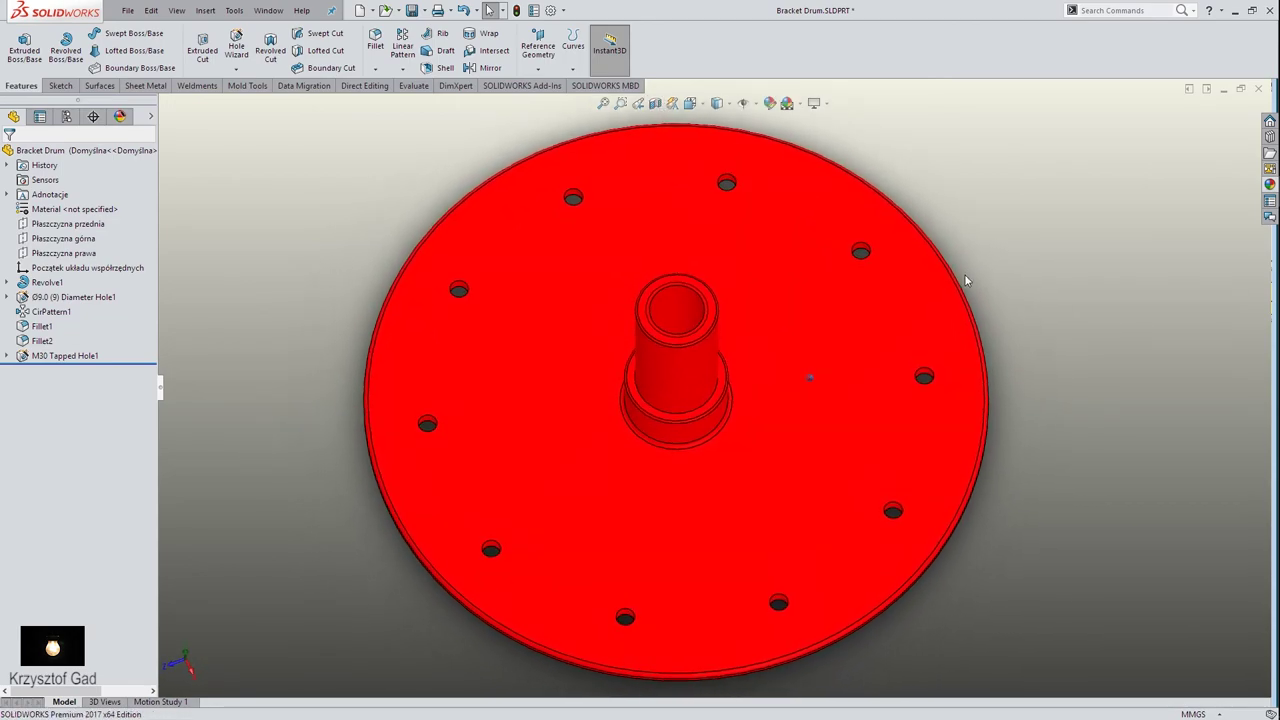
{"action": "key", "text": "Right"}
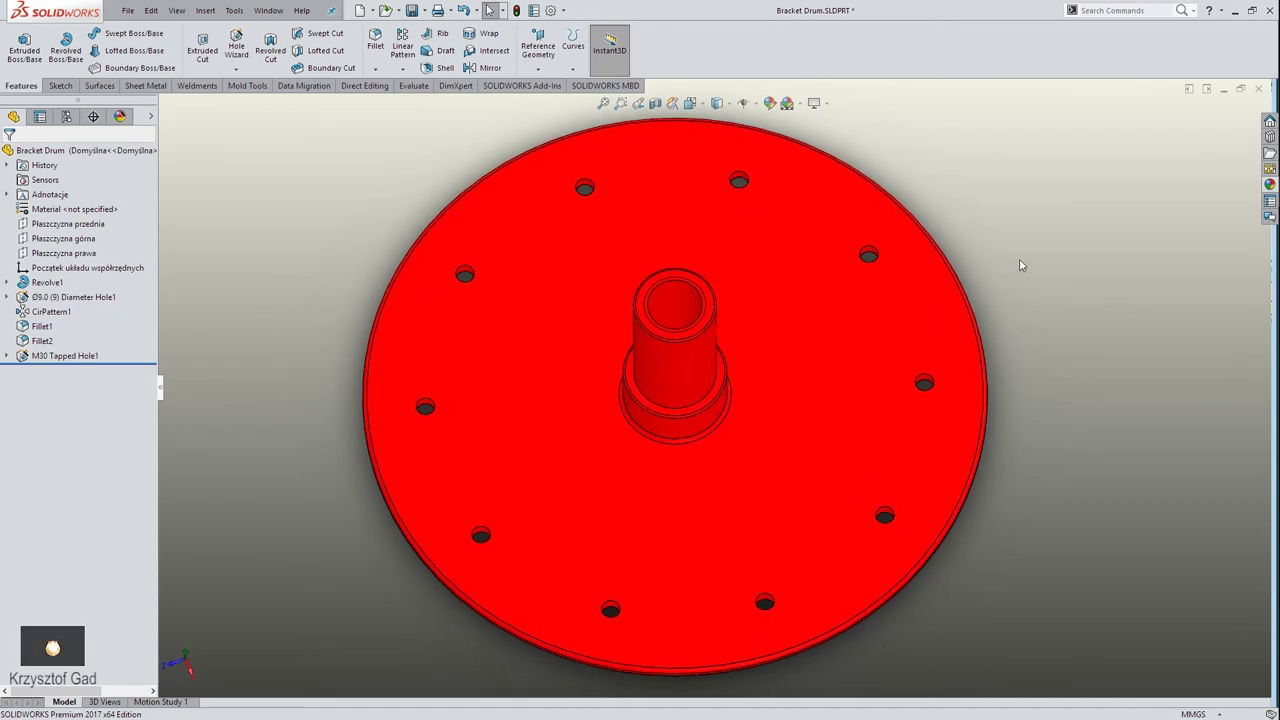